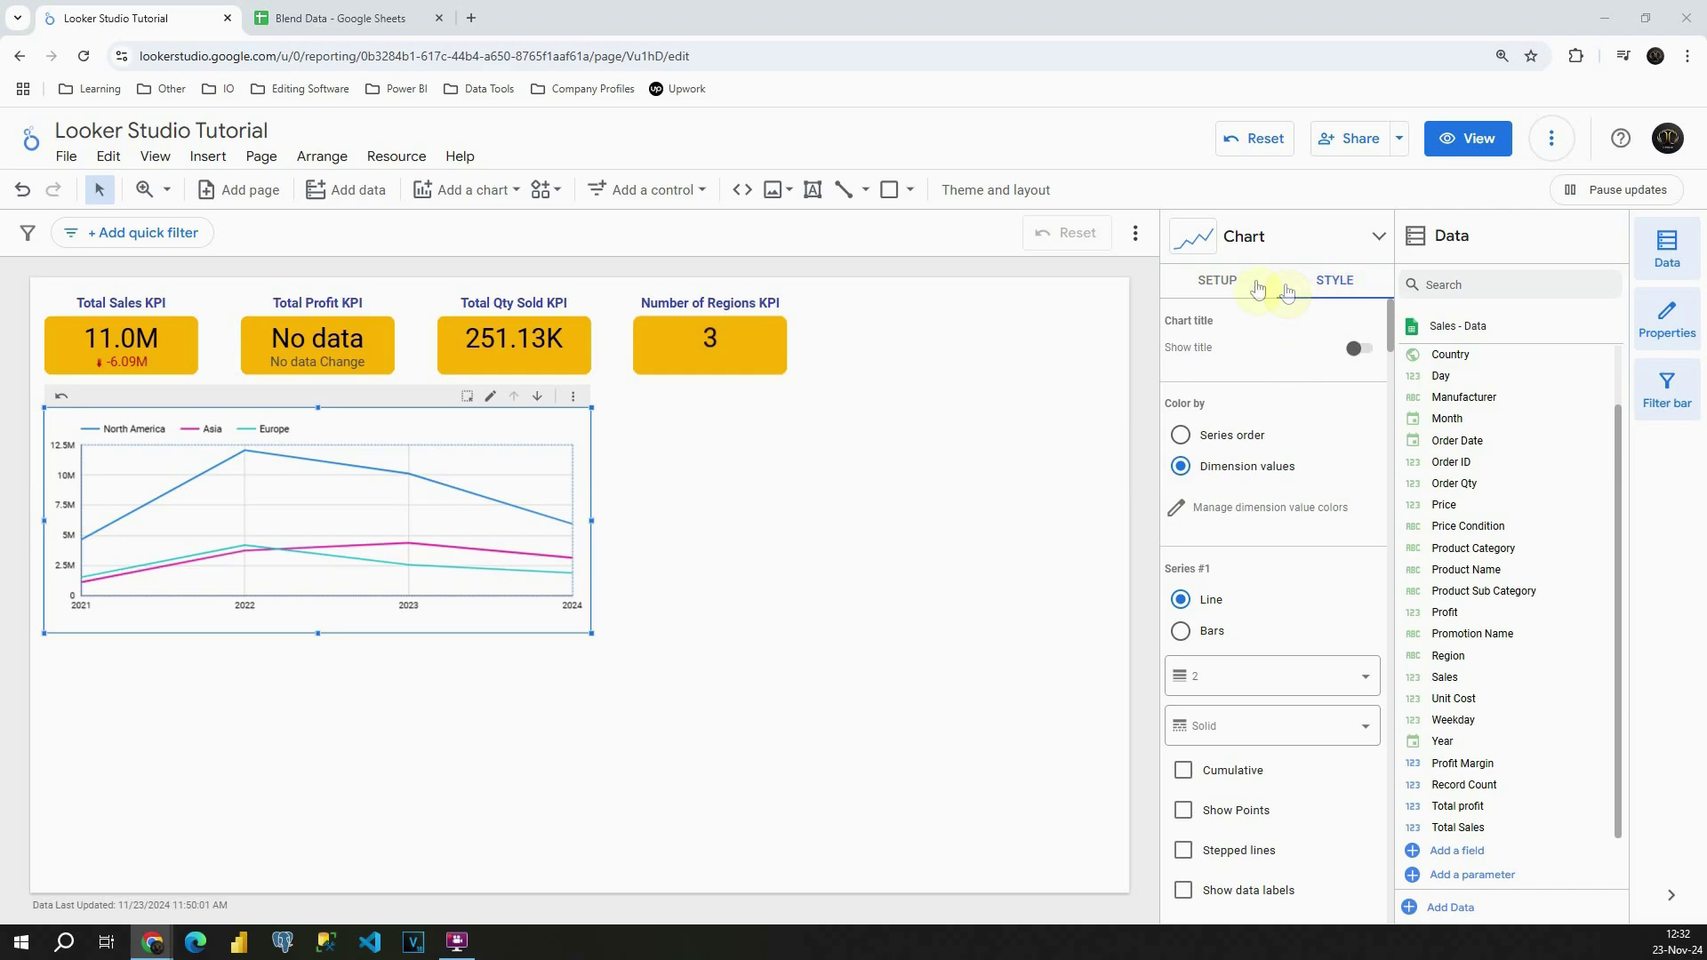
# - Review the line chart's data setup options
pyautogui.click(1217, 280)
pyautogui.scroll(-4, 1246, 395)
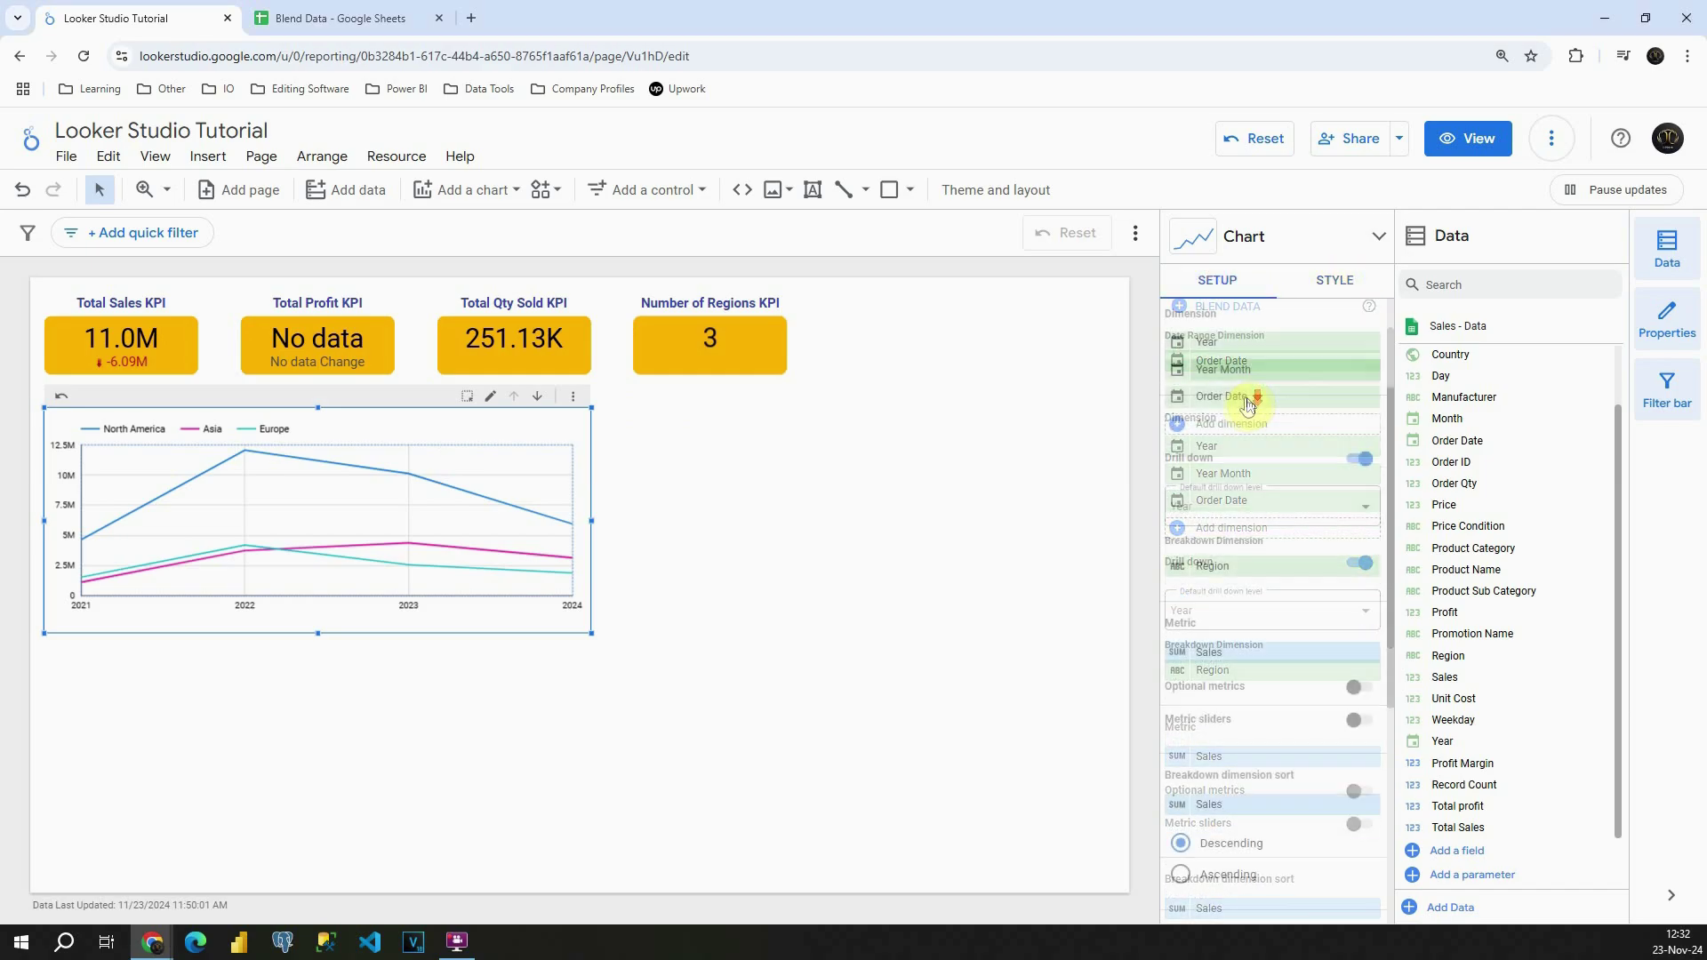
pyautogui.scroll(-1, 1245, 405)
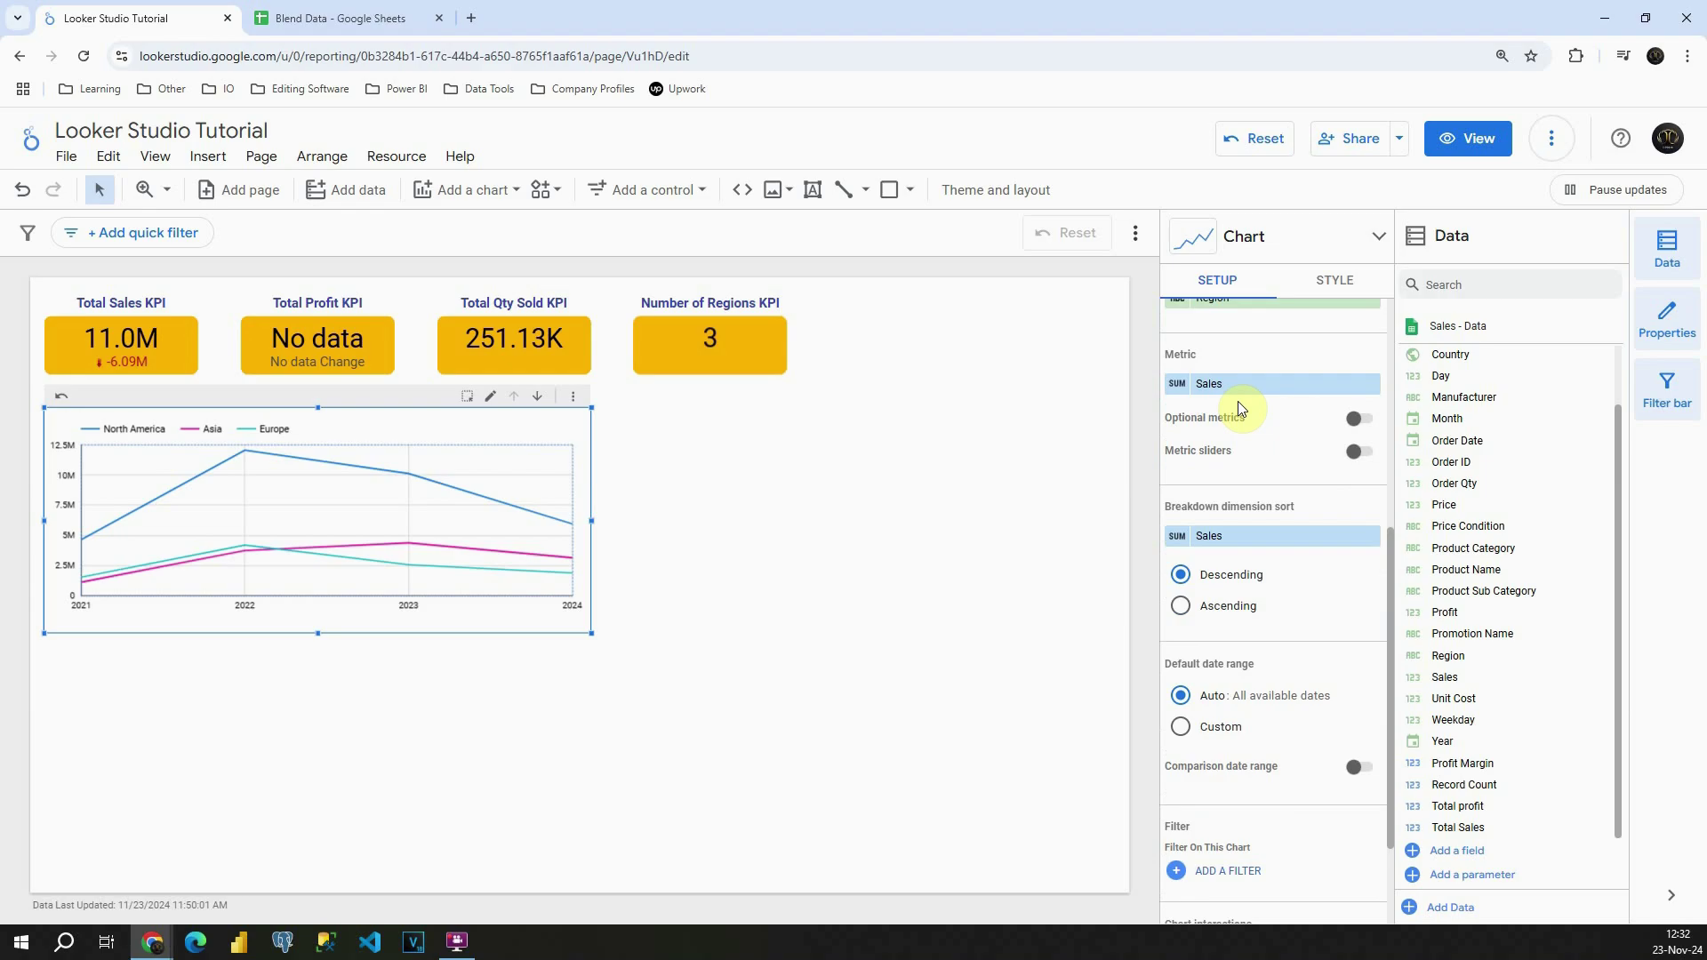
pyautogui.scroll(5, 1245, 400)
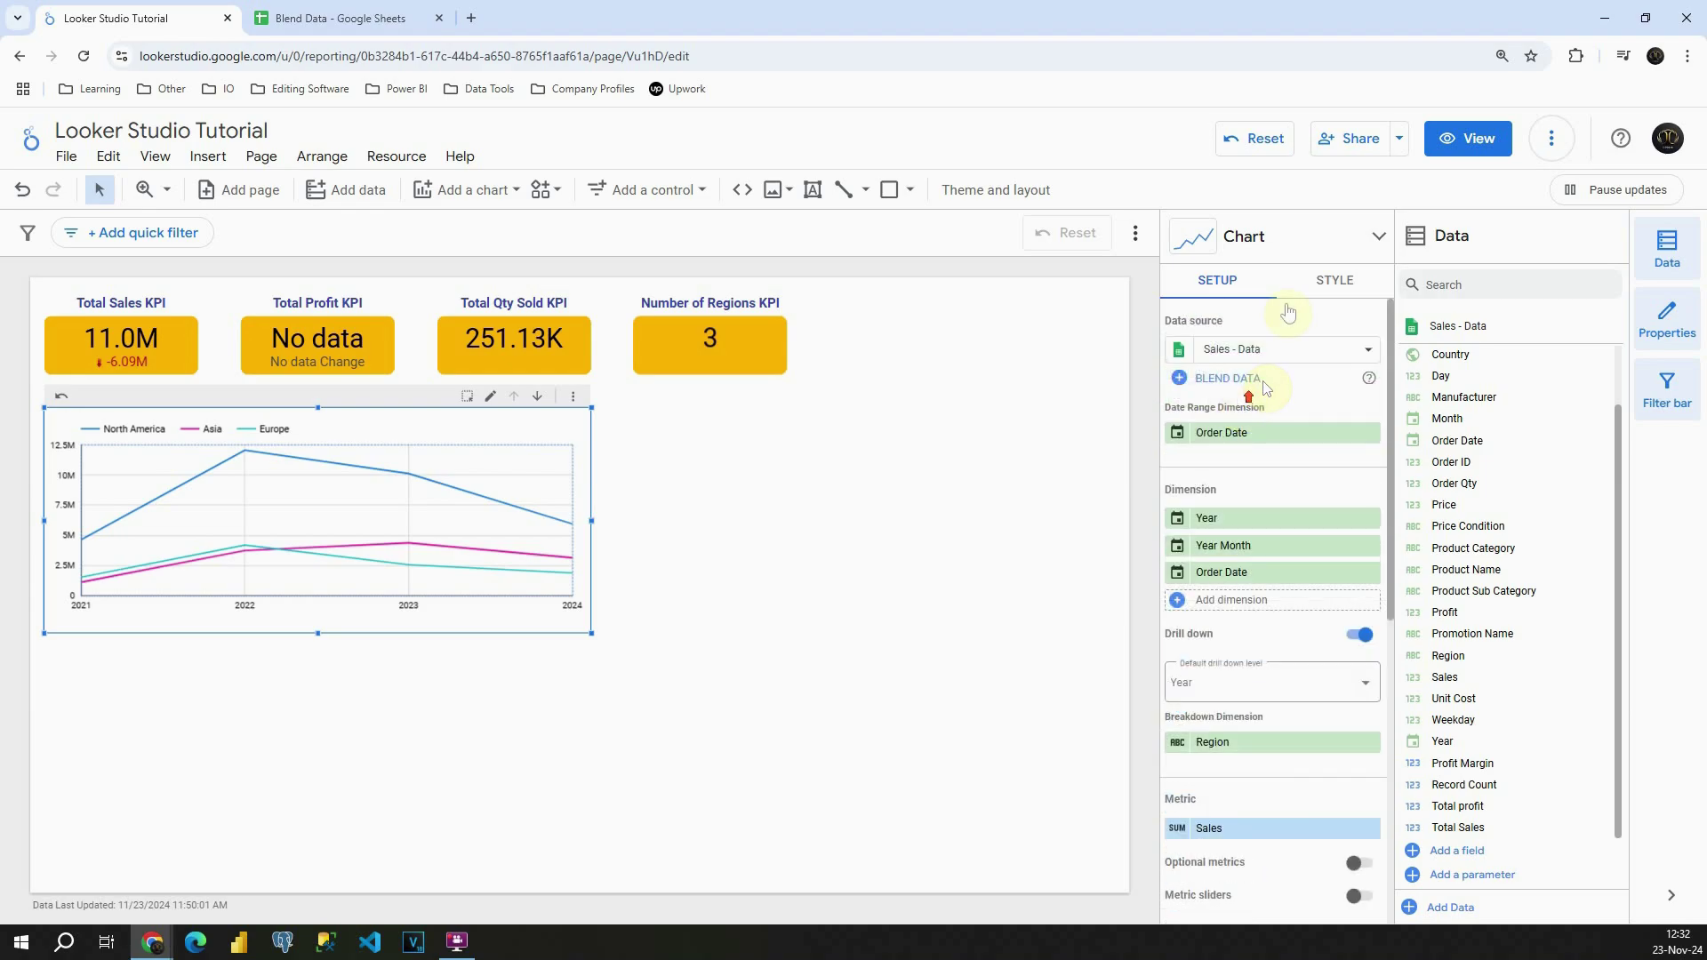
# - Switch on the chart title and enter 'Sales Over Time'
pyautogui.click(1323, 286)
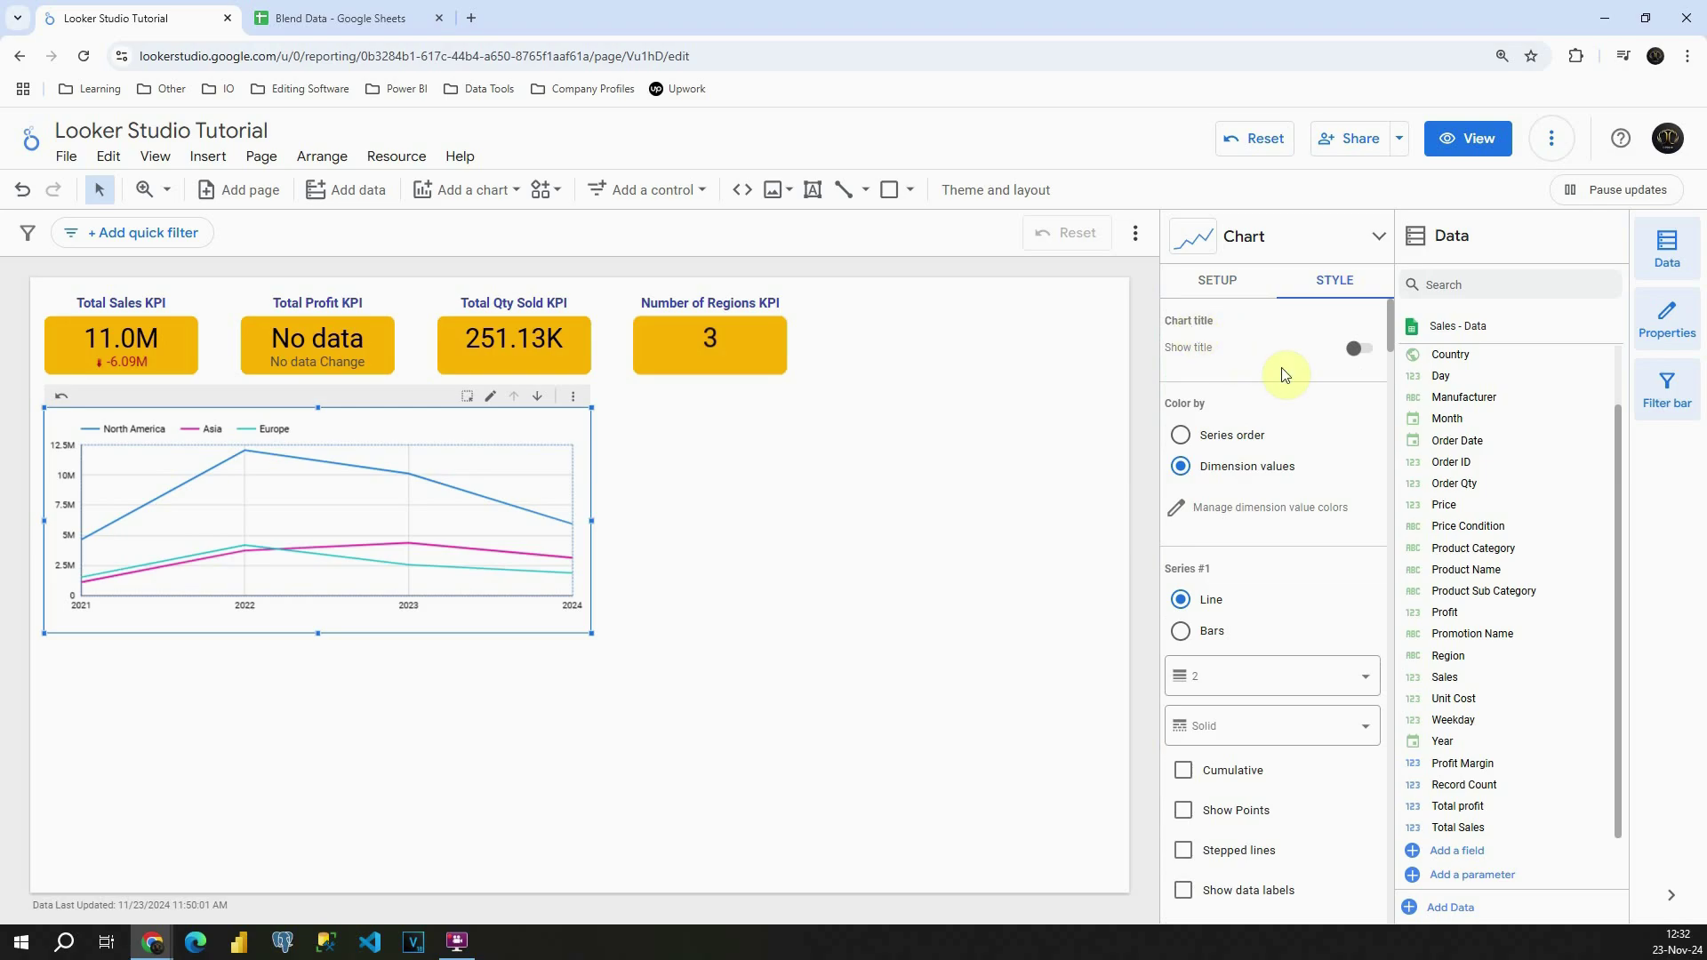
pyautogui.click(1355, 352)
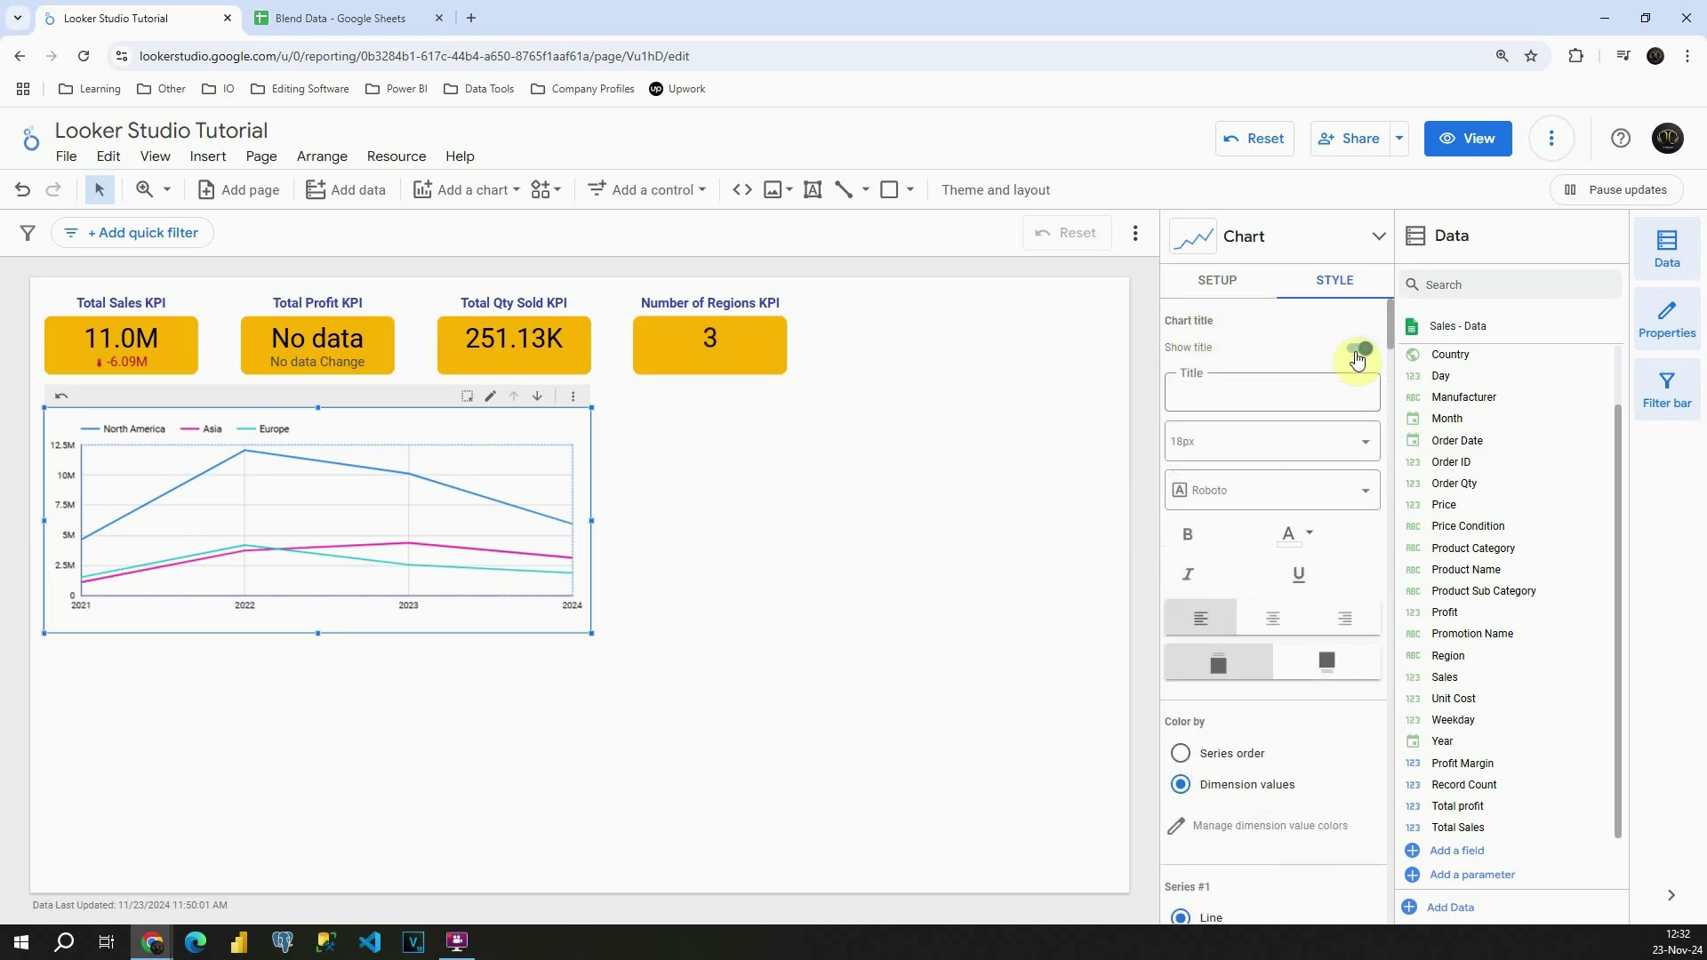
pyautogui.click(1229, 392)
pyautogui.write('Sales O')
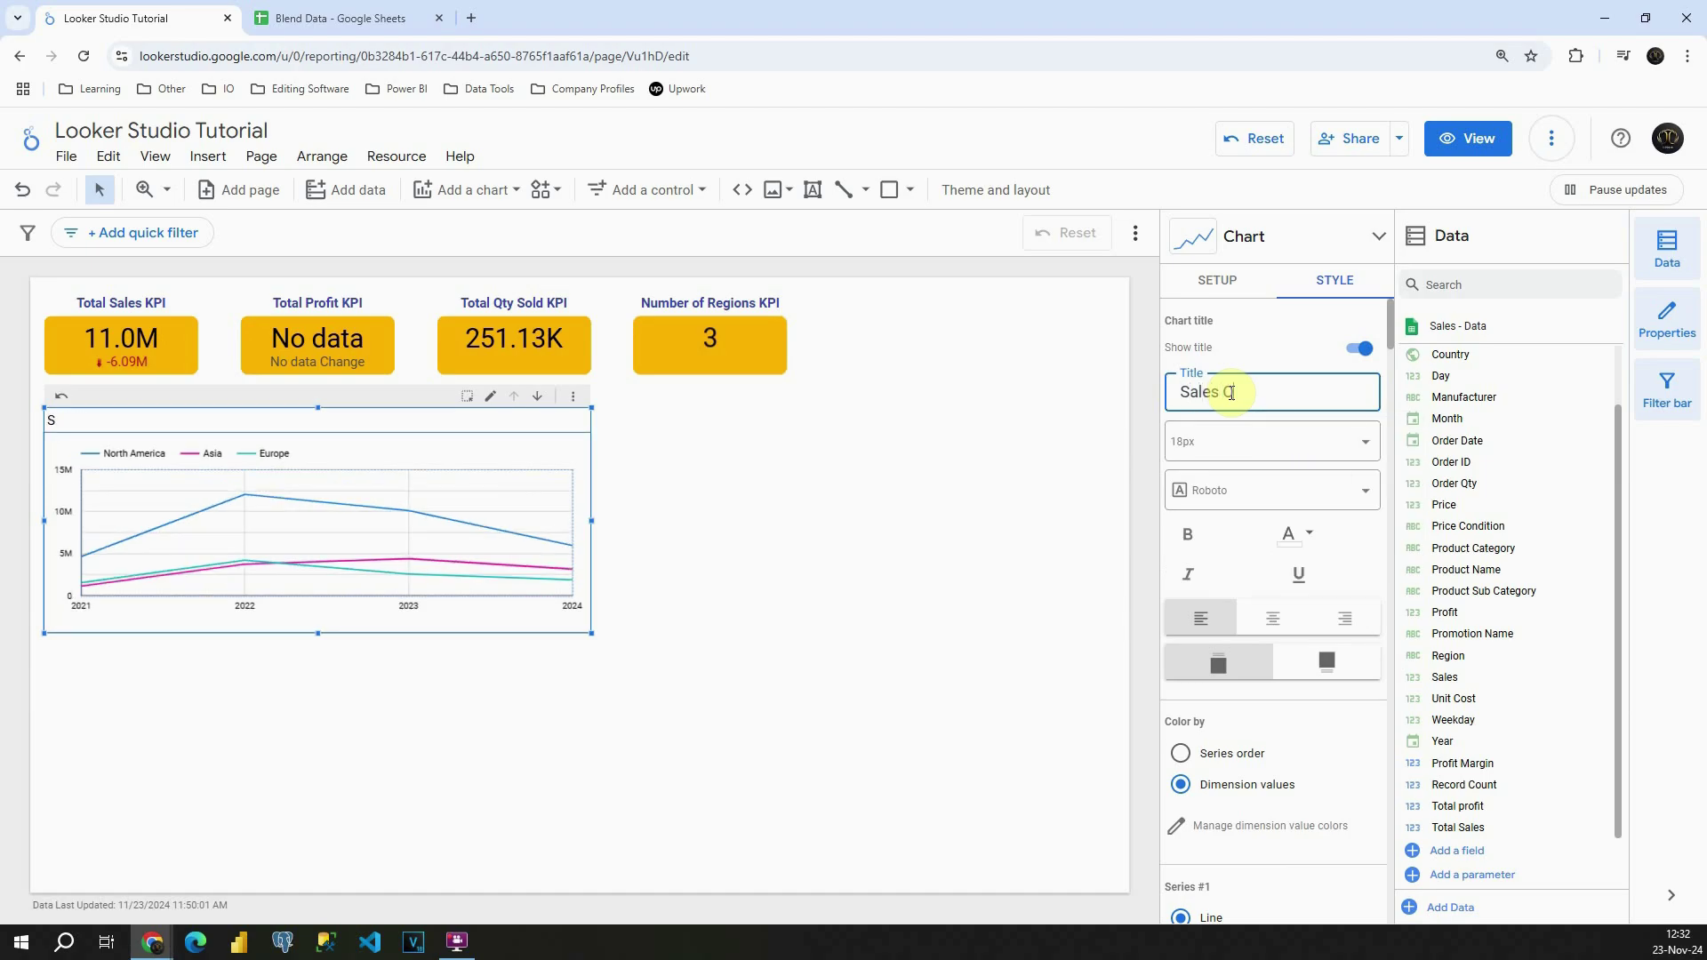
pyautogui.write('ver Time')
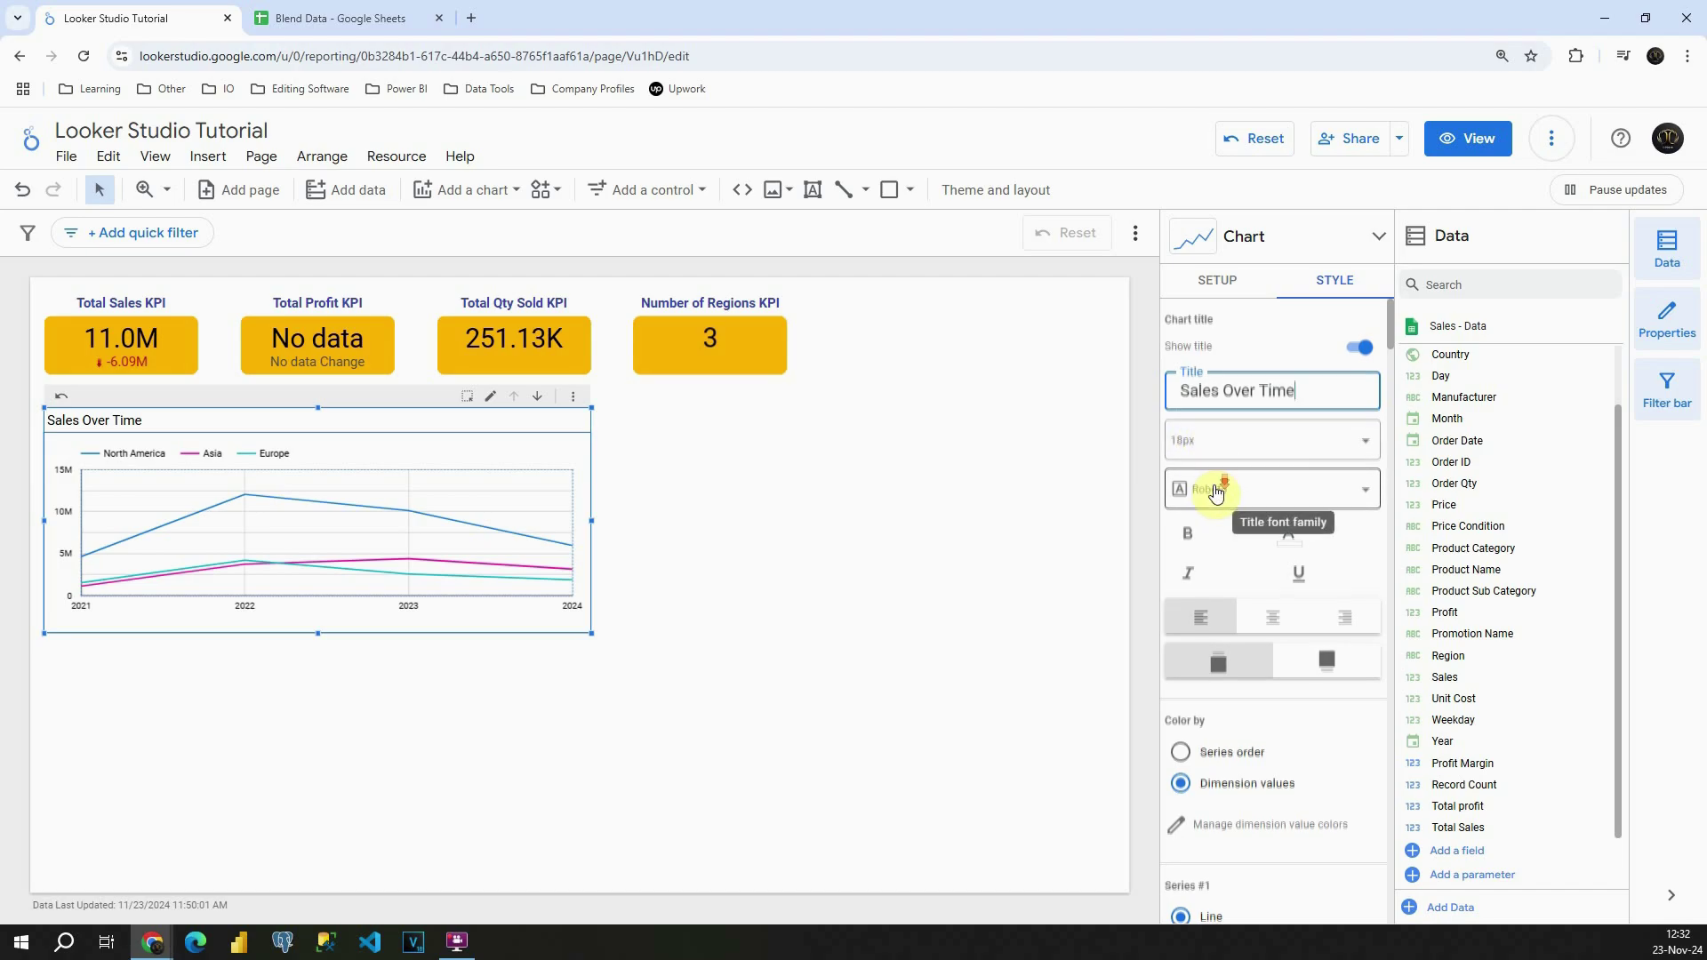
pyautogui.scroll(-1, 1196, 480)
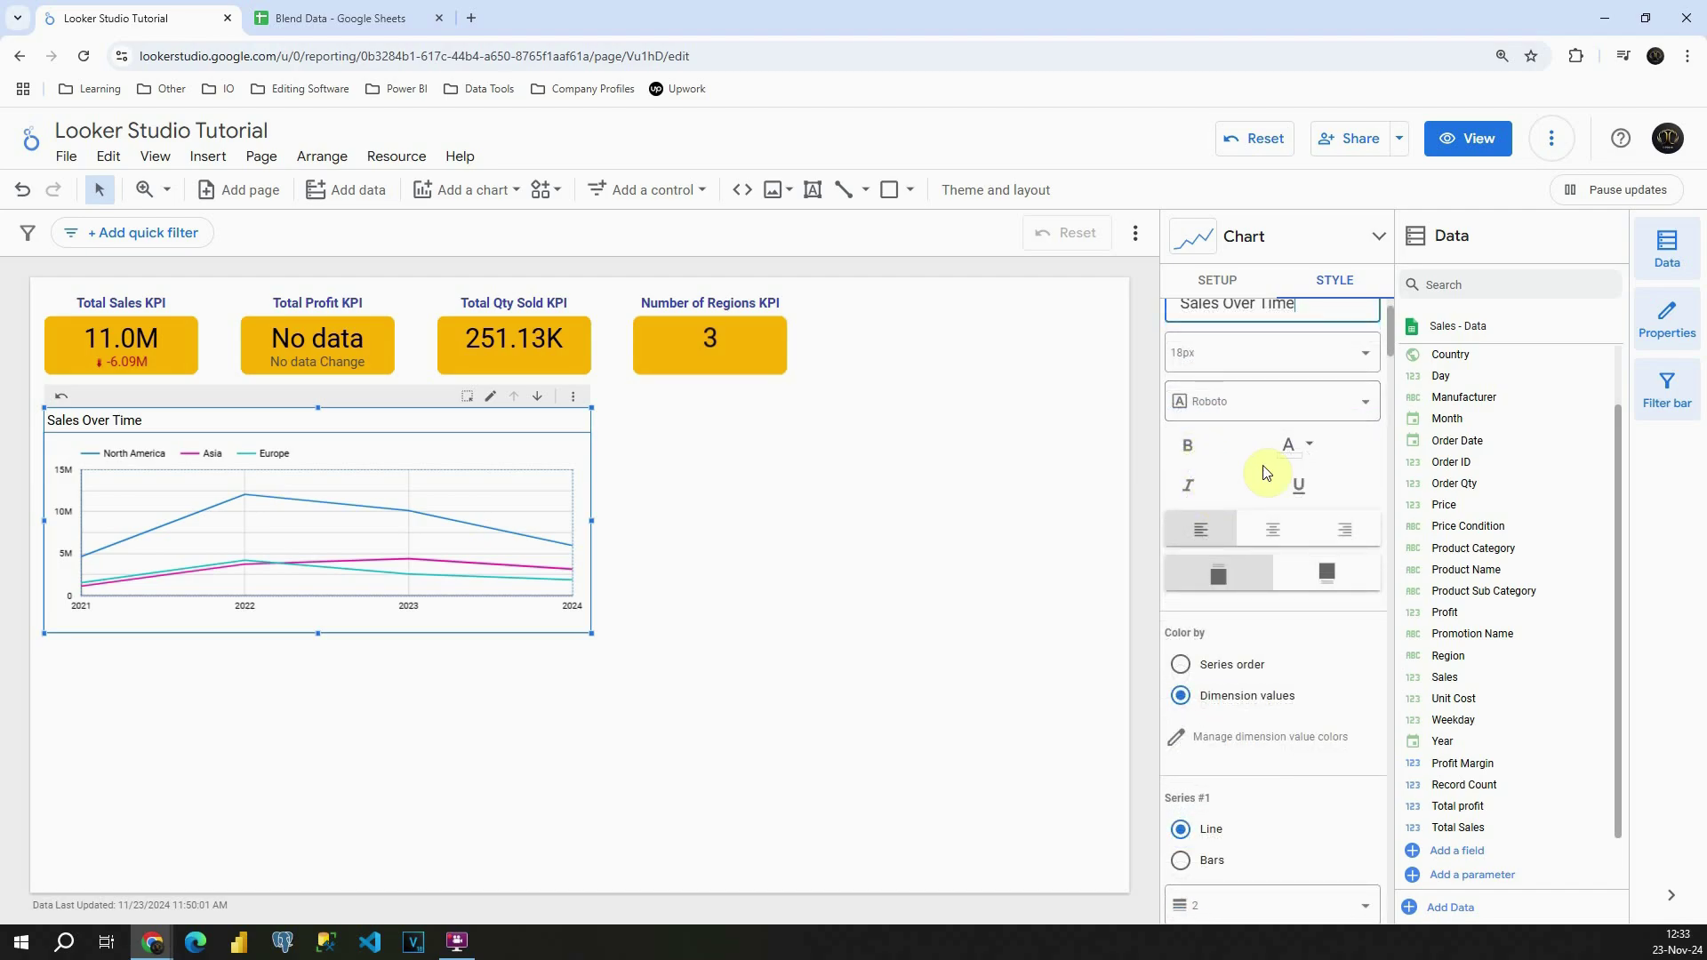
pyautogui.scroll(-2, 1267, 471)
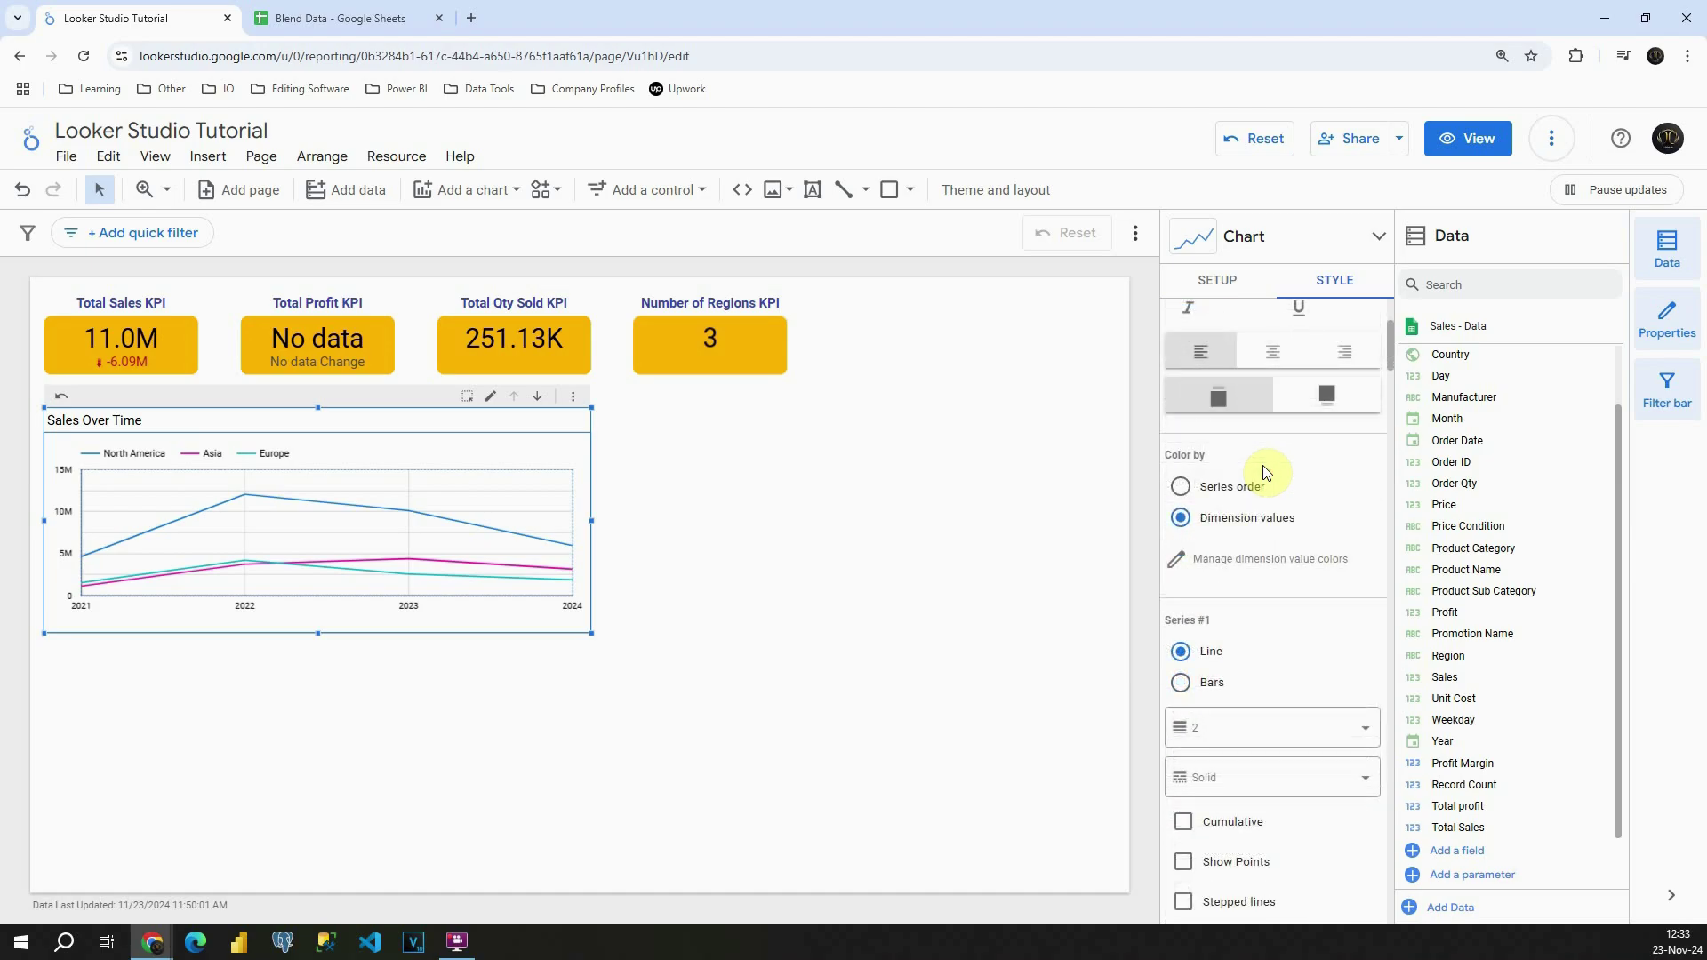
pyautogui.click(1180, 489)
pyautogui.click(1183, 519)
pyautogui.scroll(-3, 1183, 519)
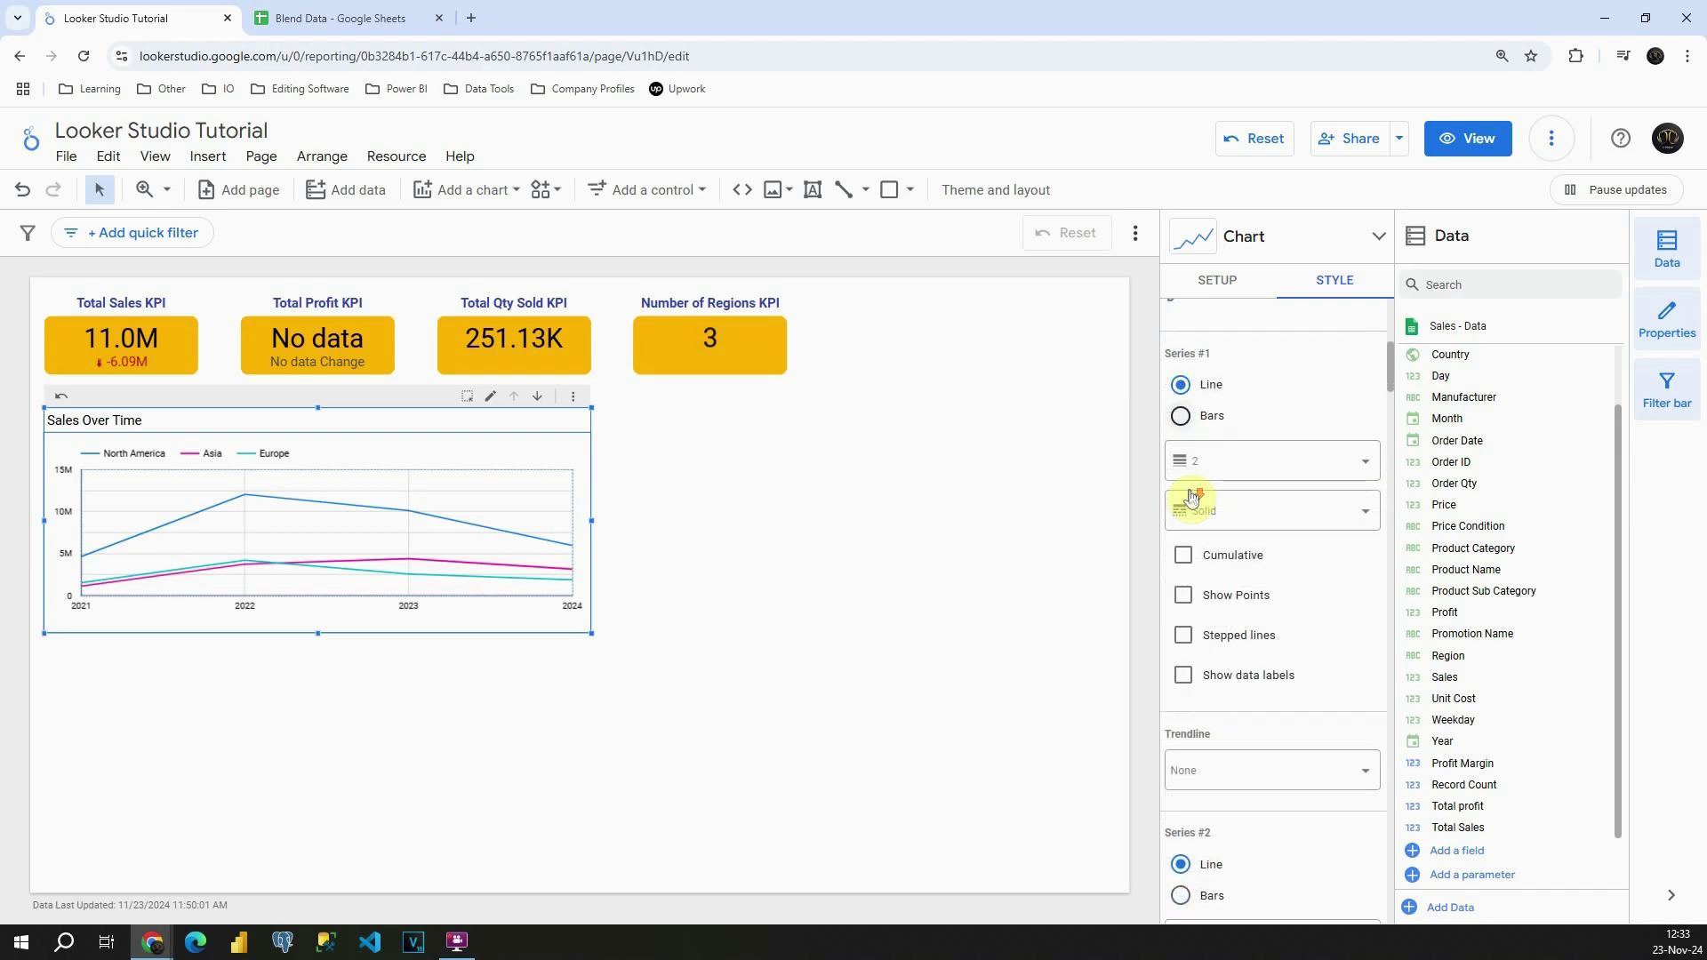
pyautogui.scroll(1, 1192, 496)
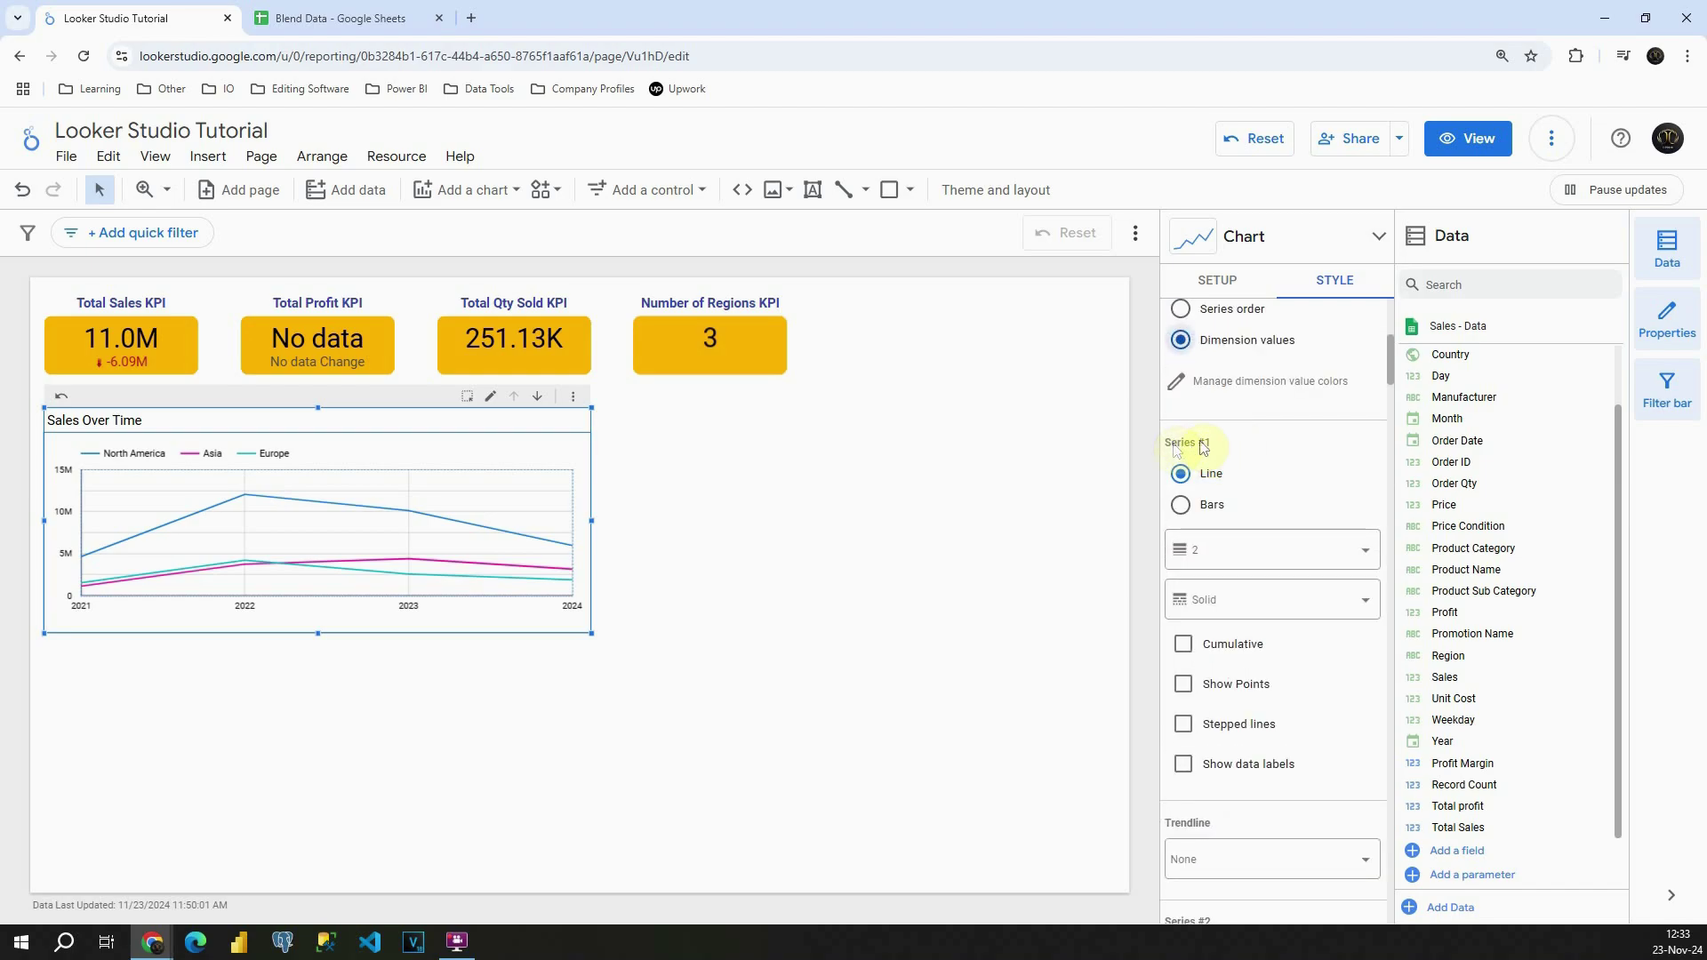
pyautogui.click(1184, 506)
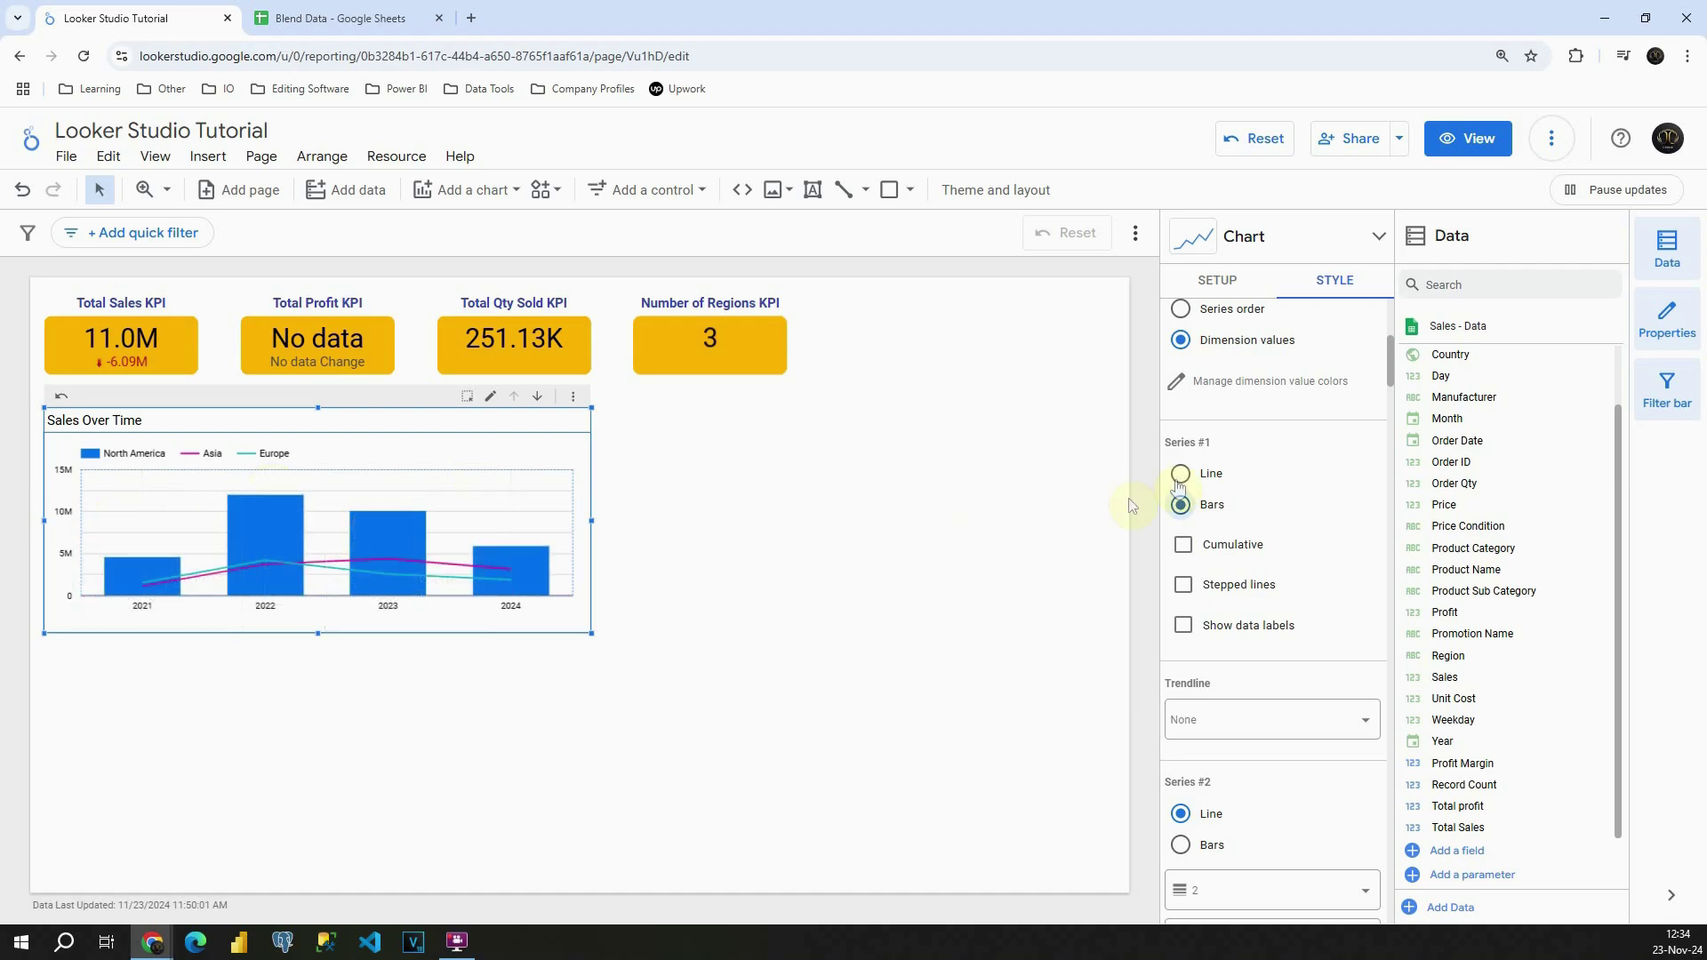
pyautogui.click(1181, 481)
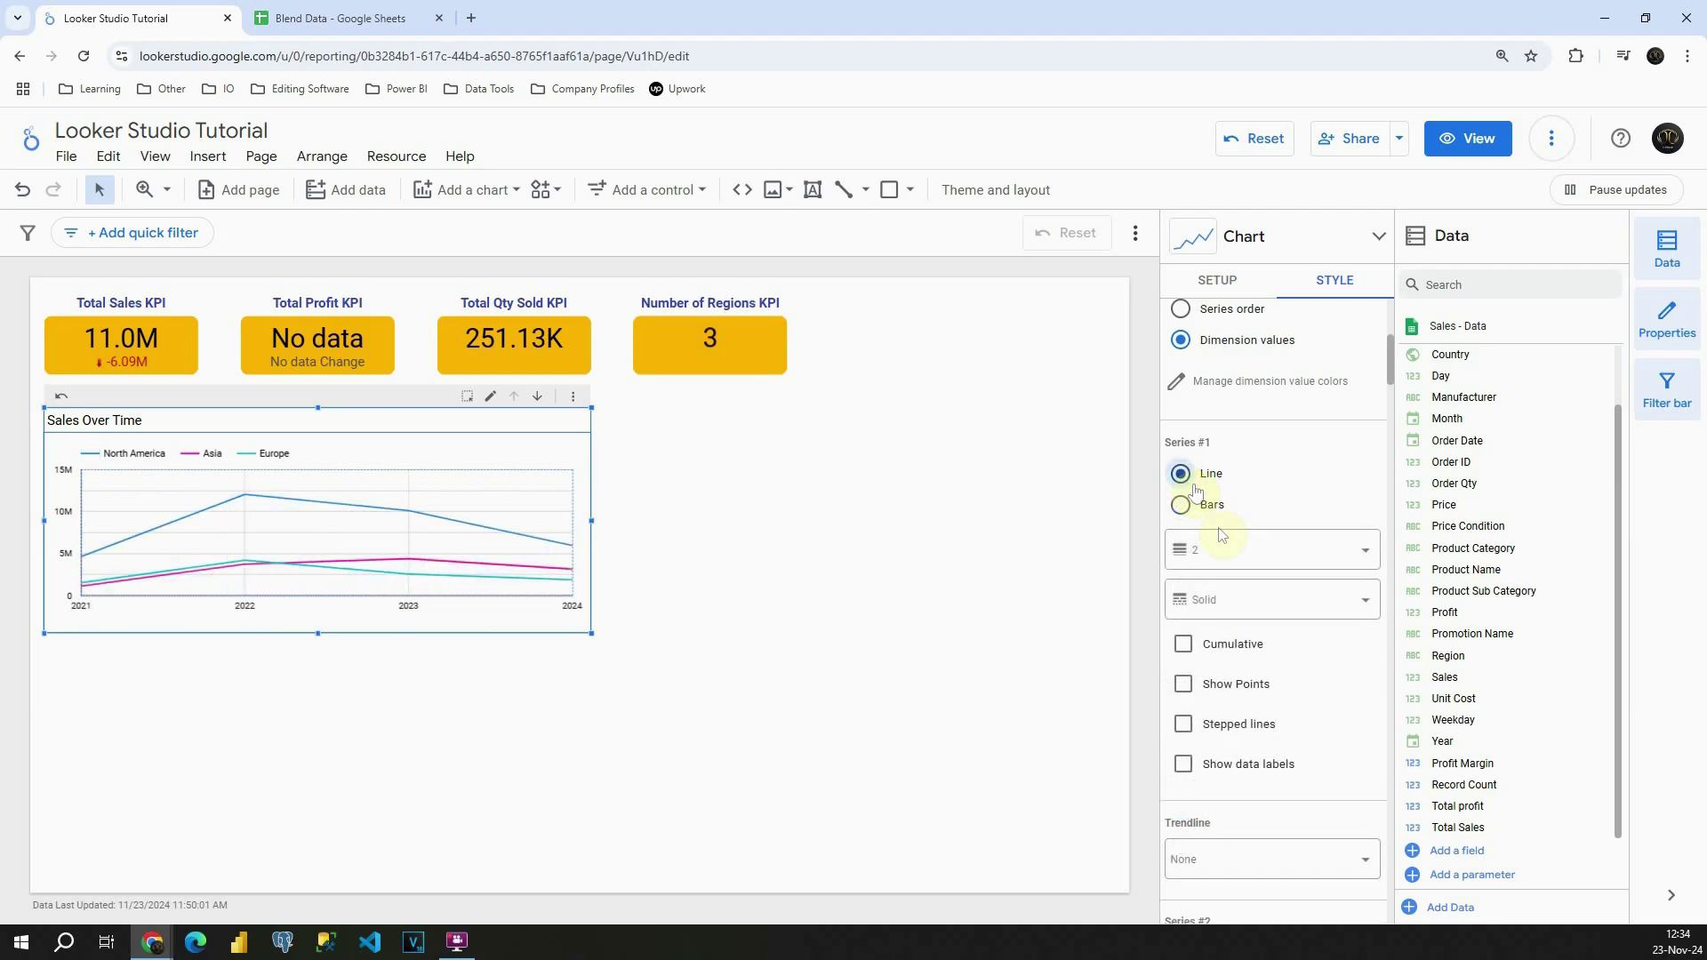
# - Set the North America line weight to 3 and keep its style Solid
pyautogui.click(1222, 557)
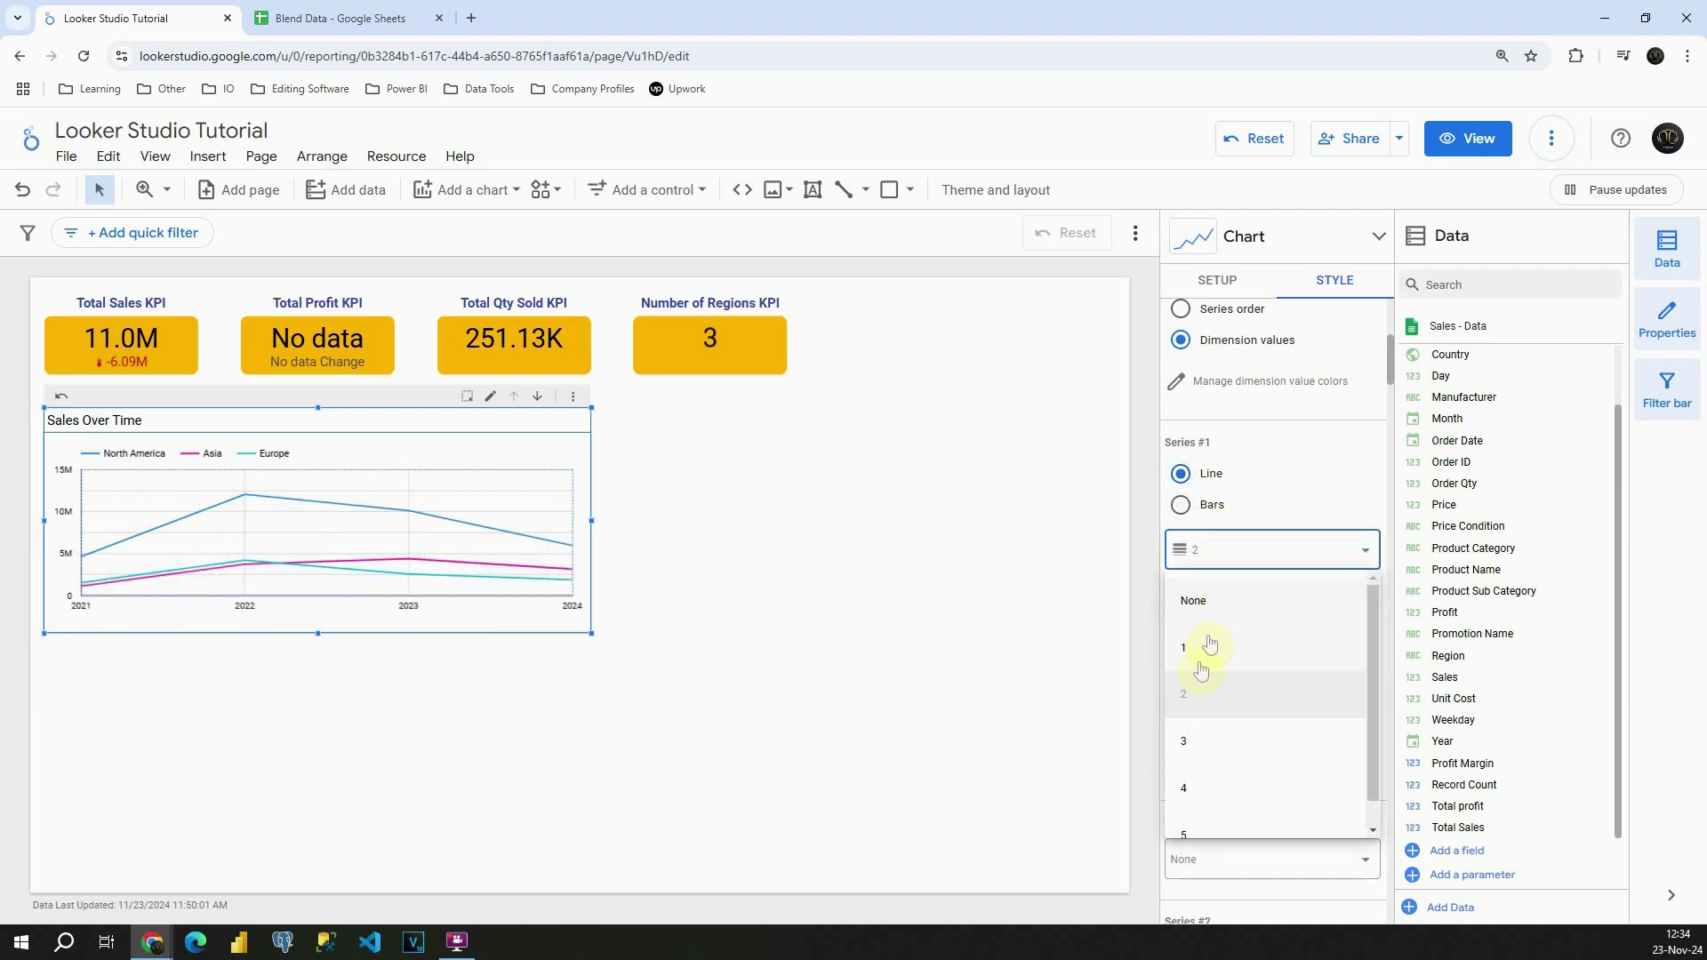
pyautogui.click(1200, 740)
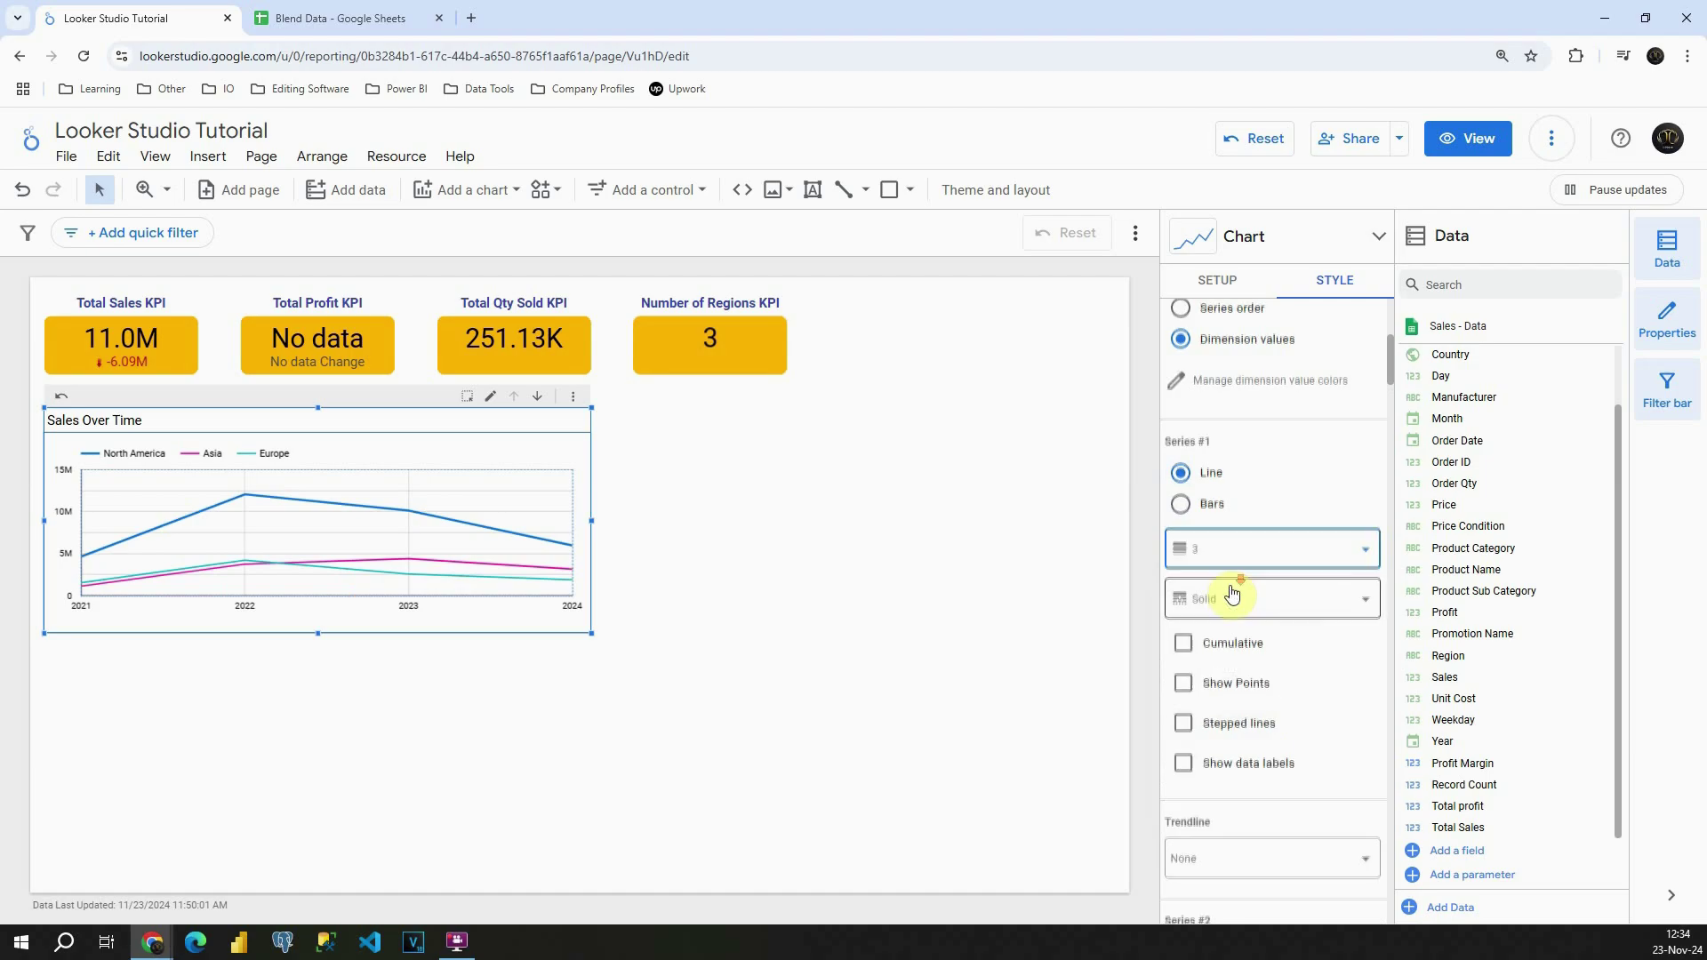
pyautogui.scroll(-1, 1230, 555)
pyautogui.click(1243, 513)
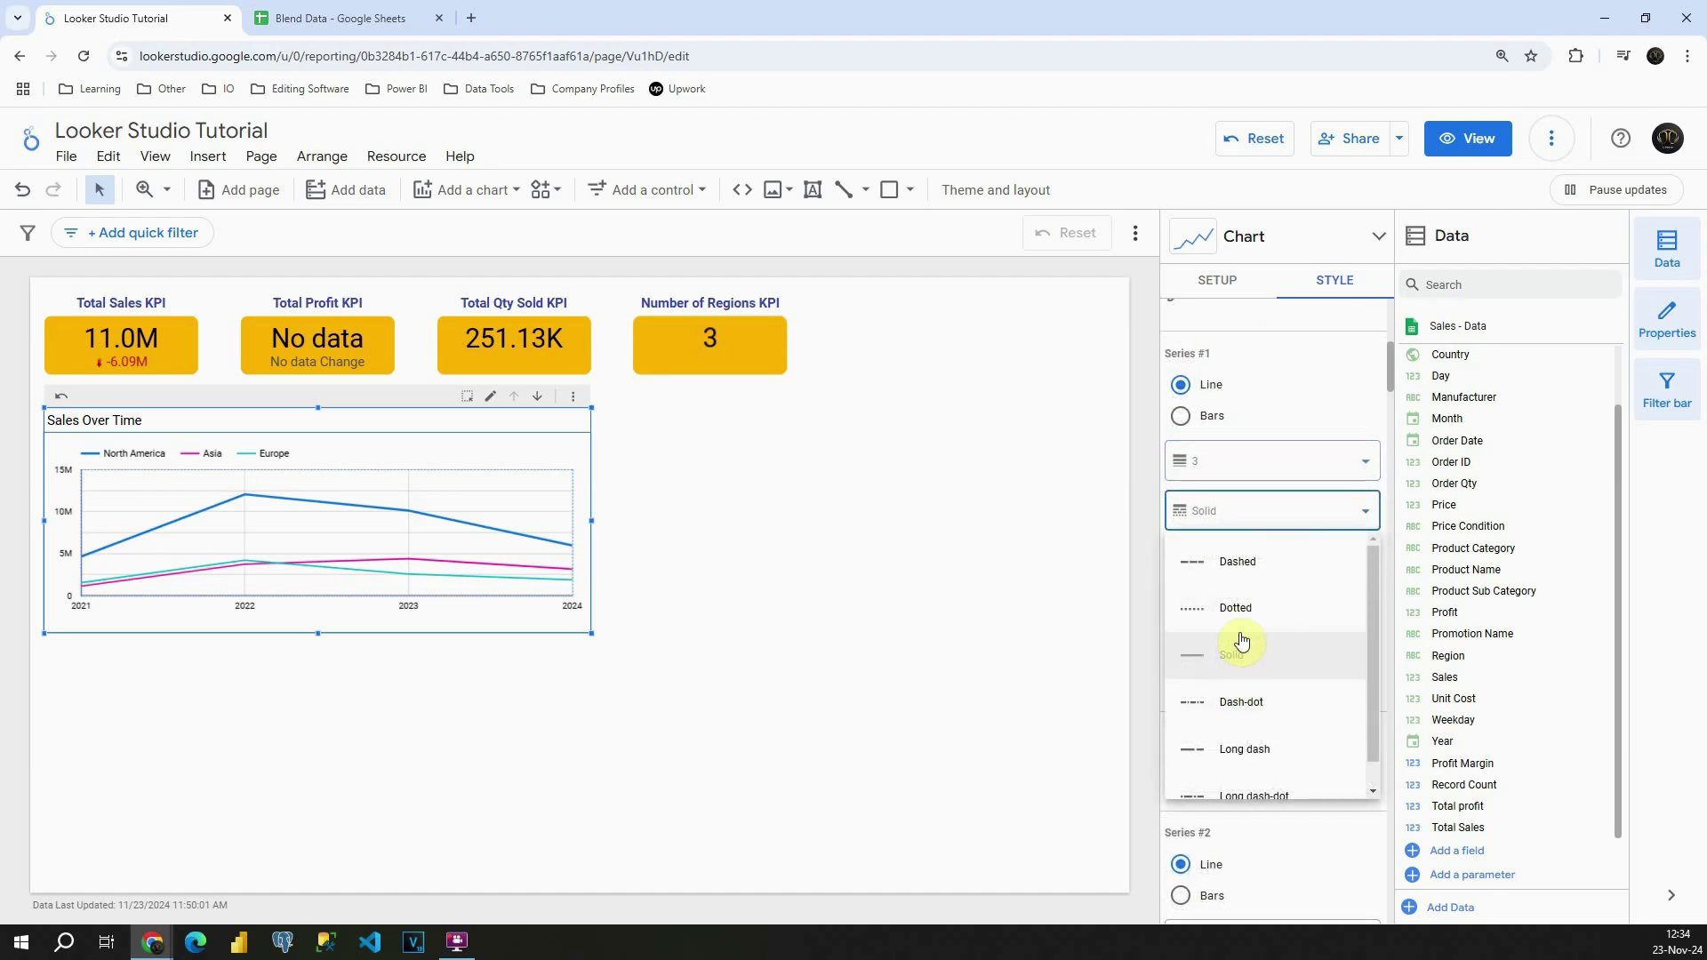
pyautogui.click(1333, 408)
# - Show point markers on the North America line, leaving Cumulative and Stepped off
pyautogui.scroll(-1, 1235, 556)
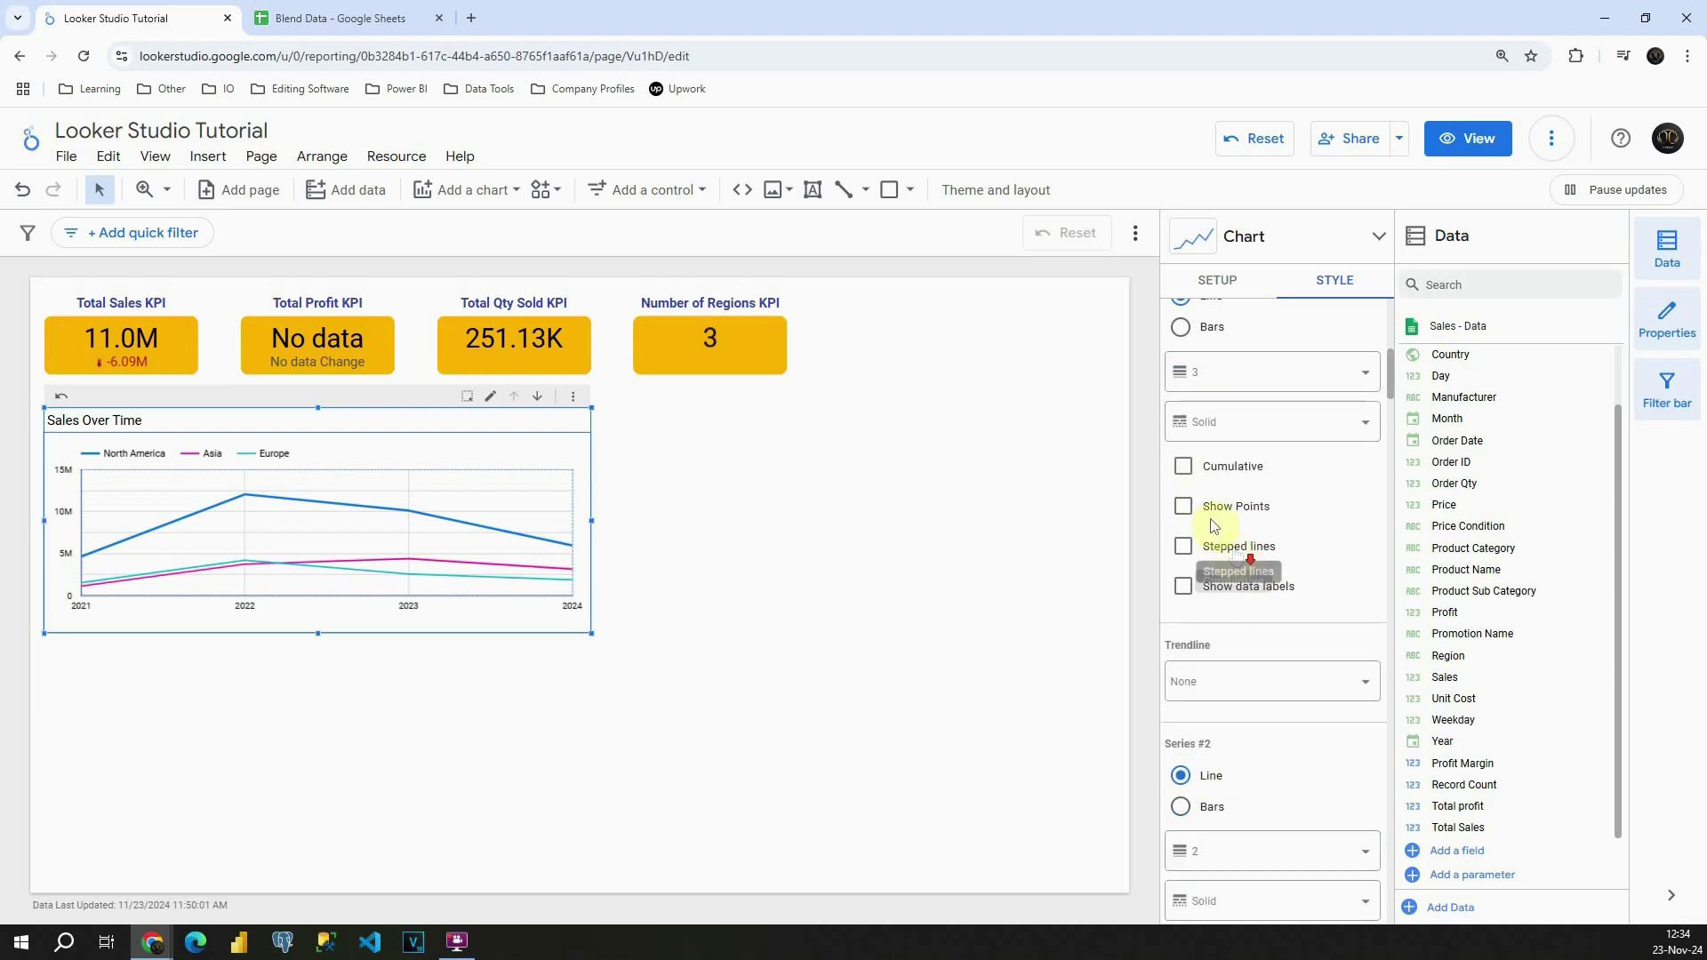
pyautogui.click(1184, 478)
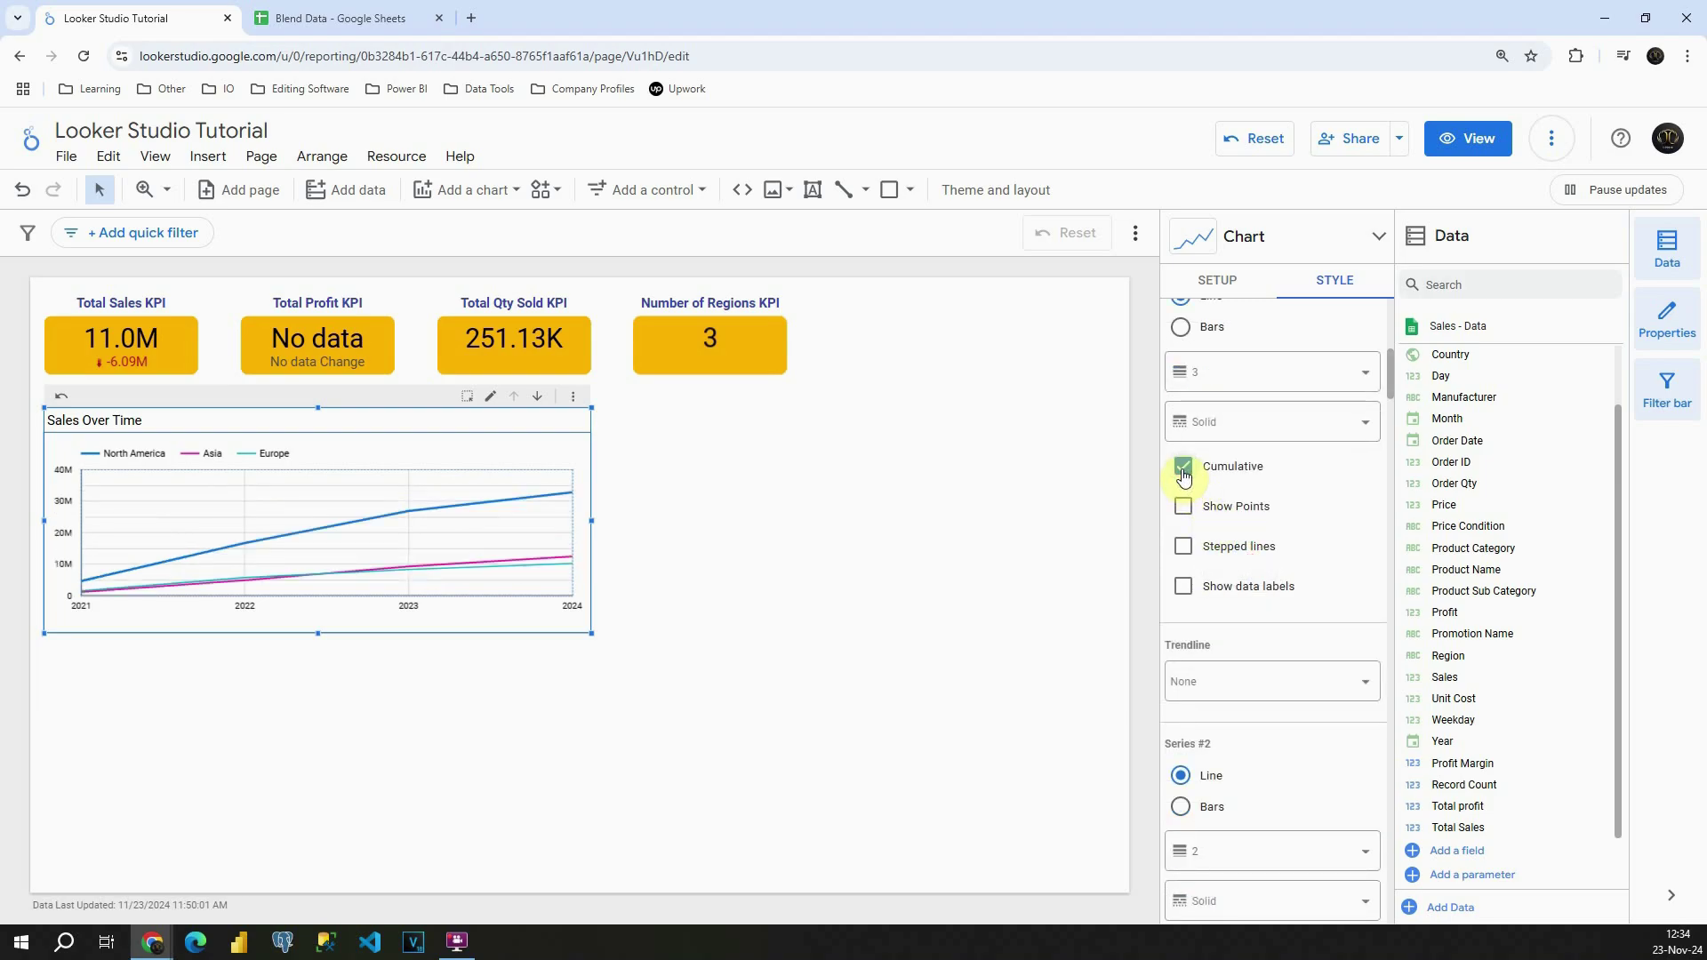
pyautogui.click(1182, 469)
pyautogui.click(1182, 506)
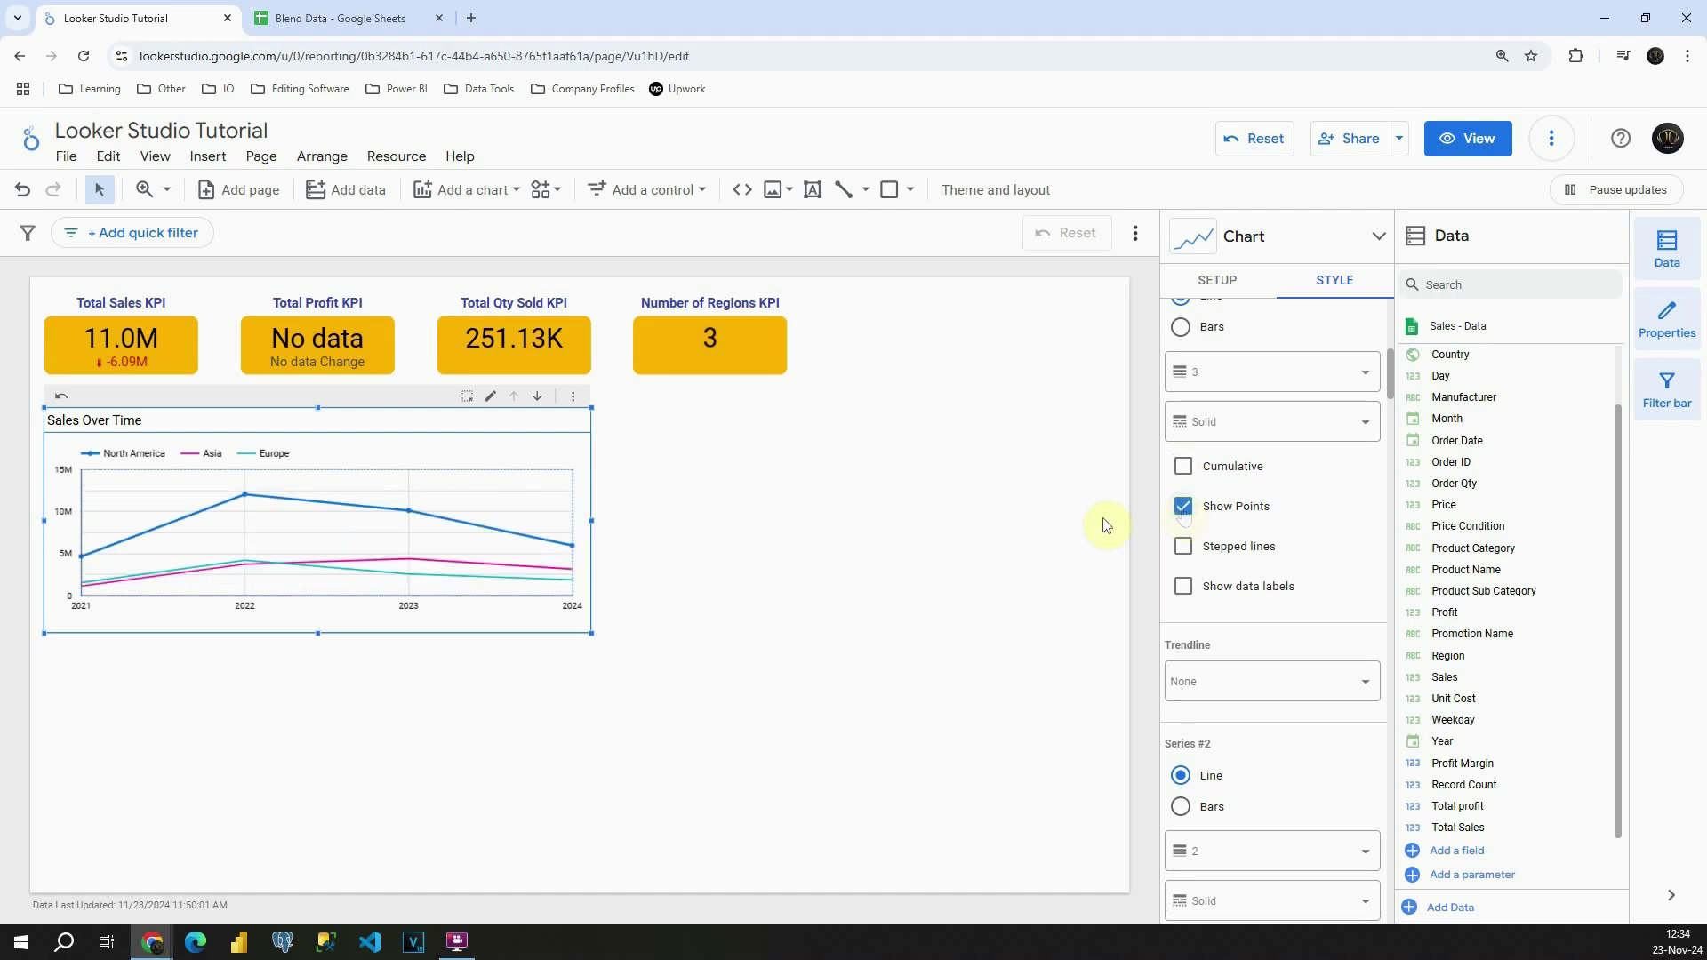
pyautogui.moveTo(405, 520)
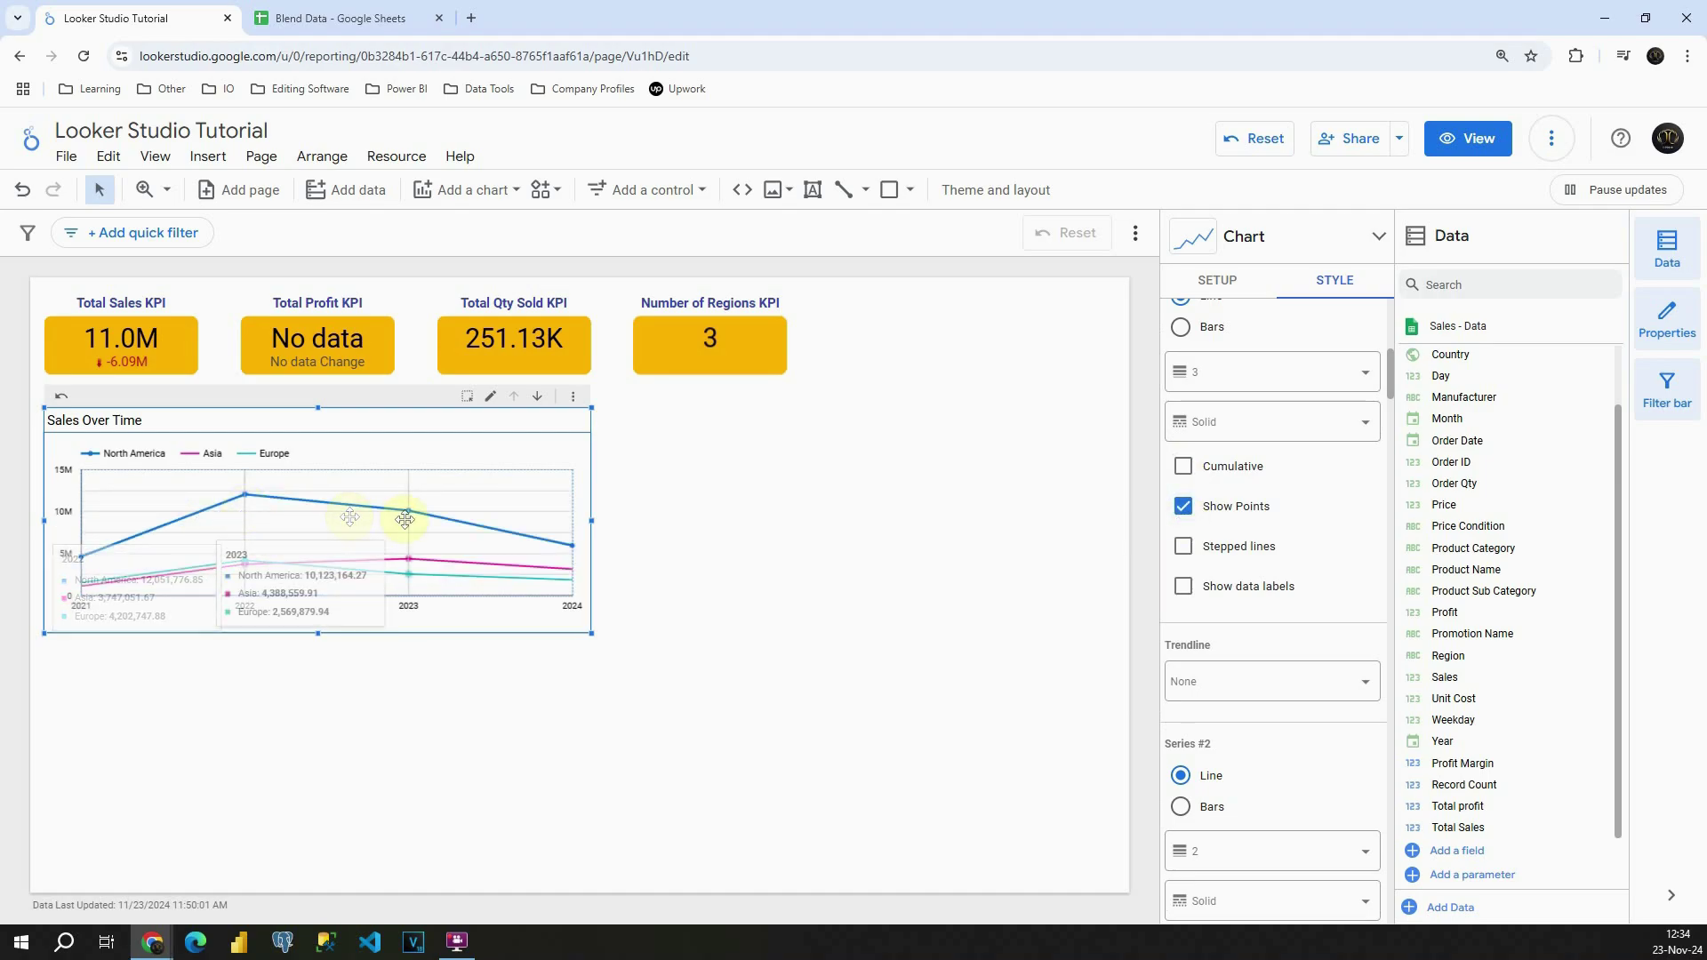
pyautogui.click(1193, 558)
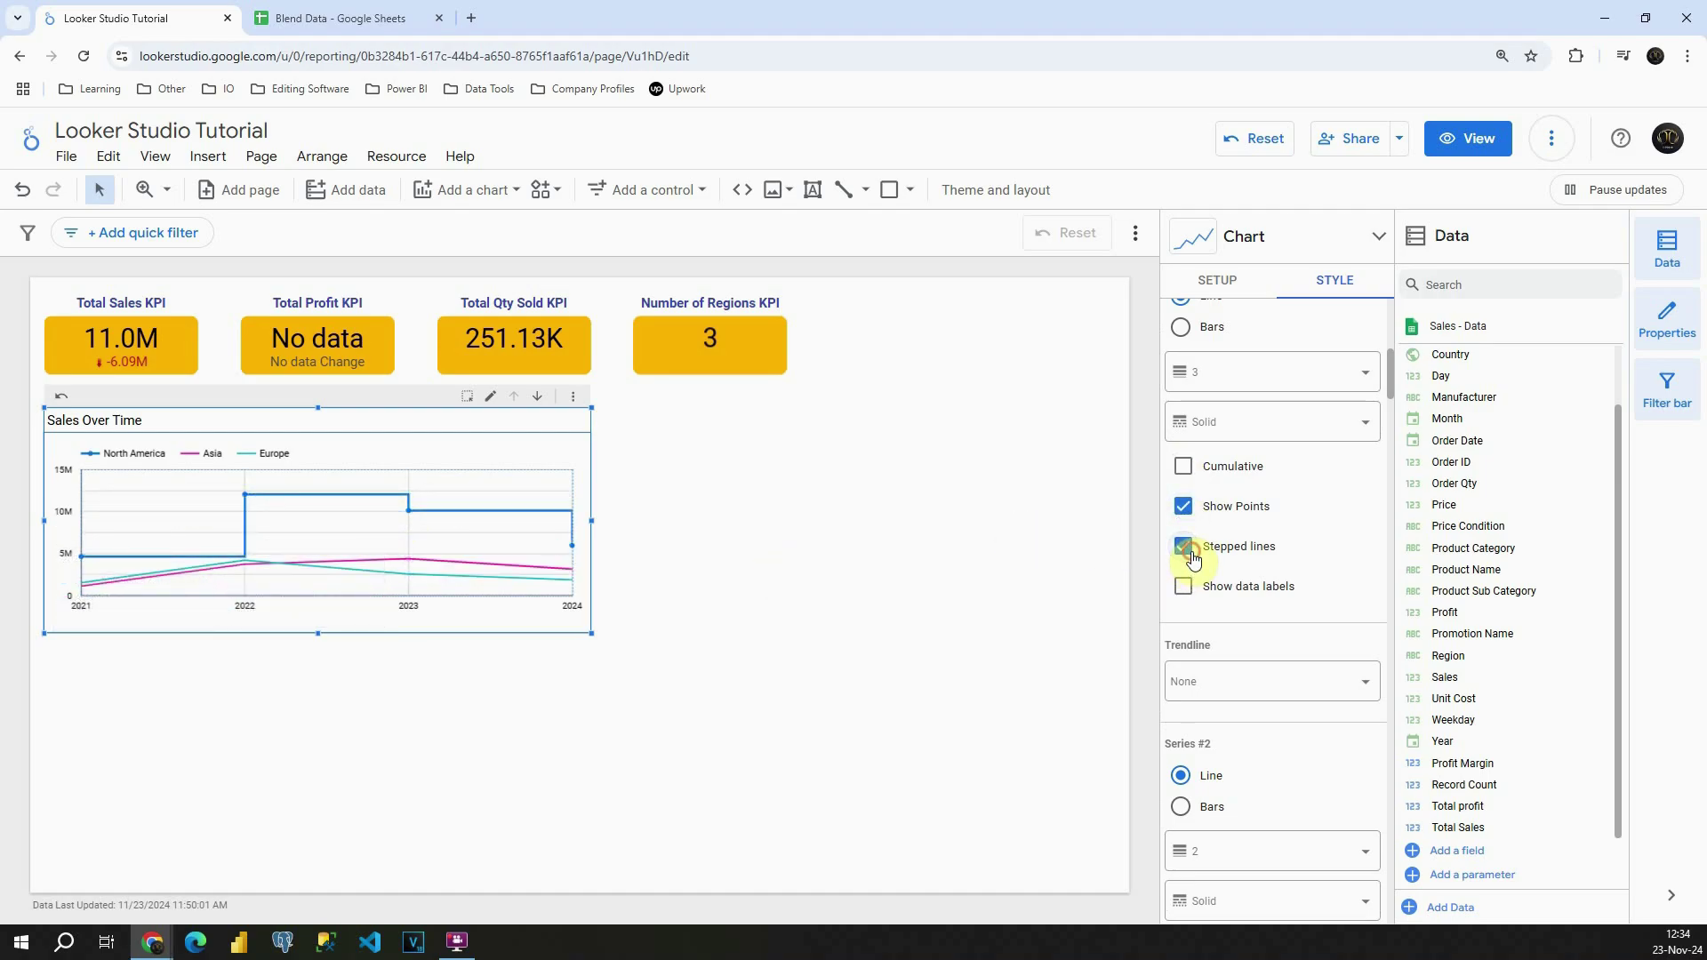
pyautogui.click(1193, 557)
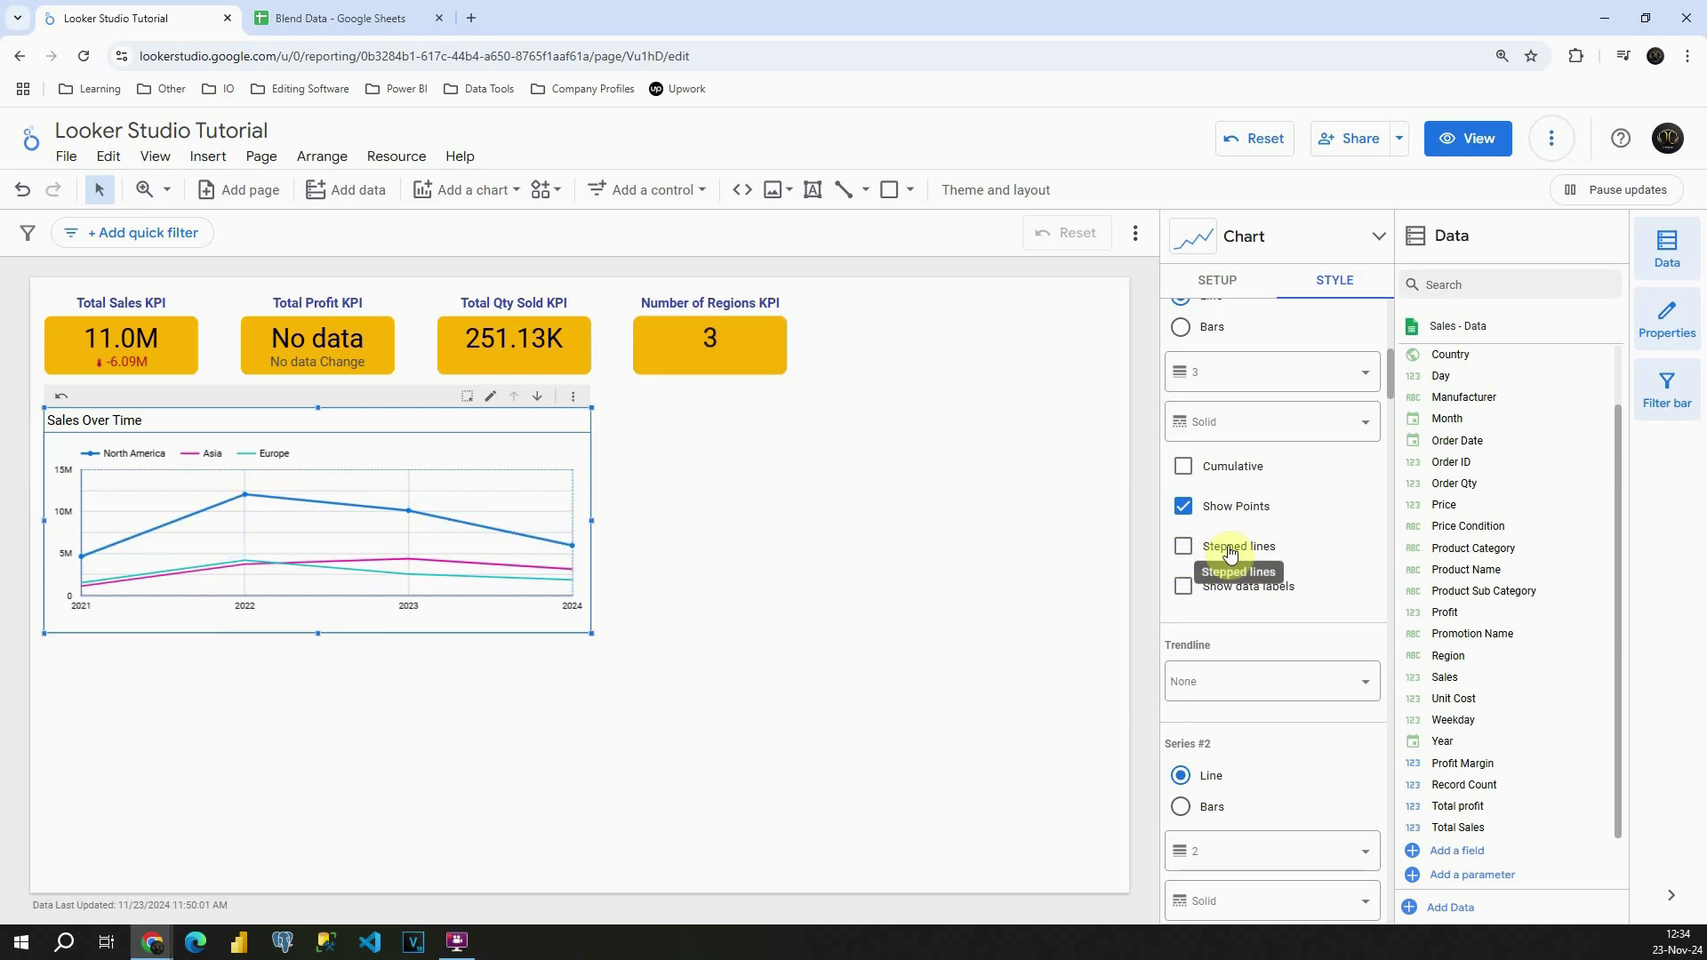
# - Add compact data labels to the North America line (4.6M, 12.1M, 10.1M, 6M)
pyautogui.click(1183, 589)
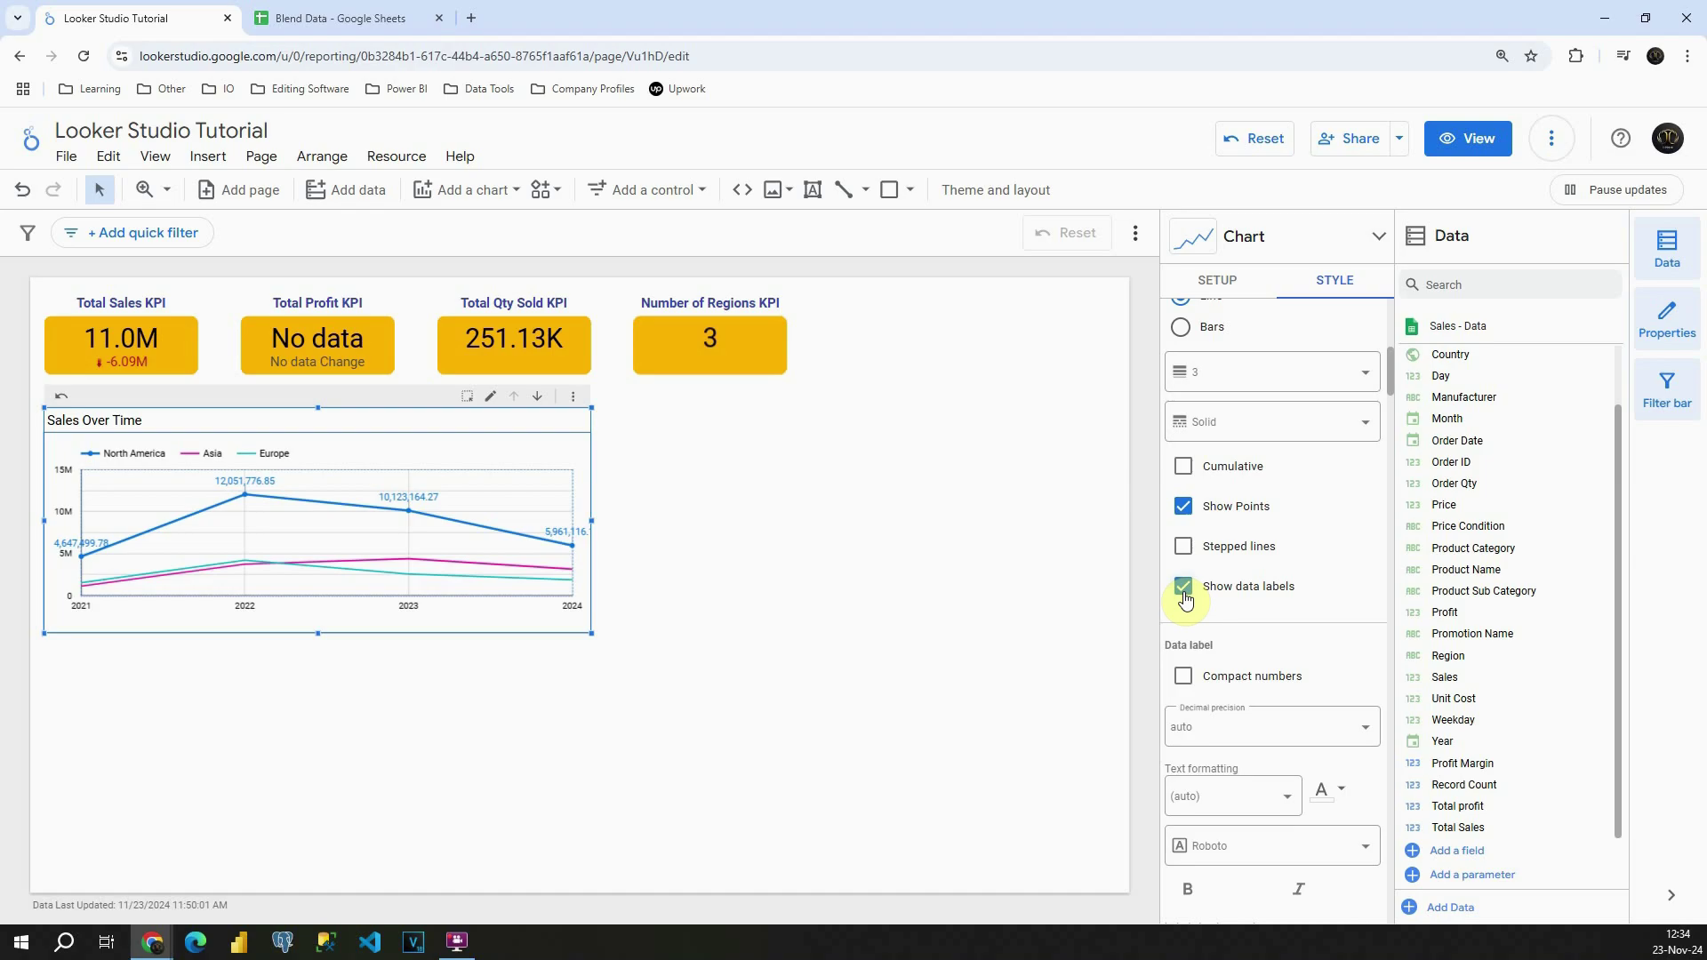
pyautogui.scroll(-1, 1186, 602)
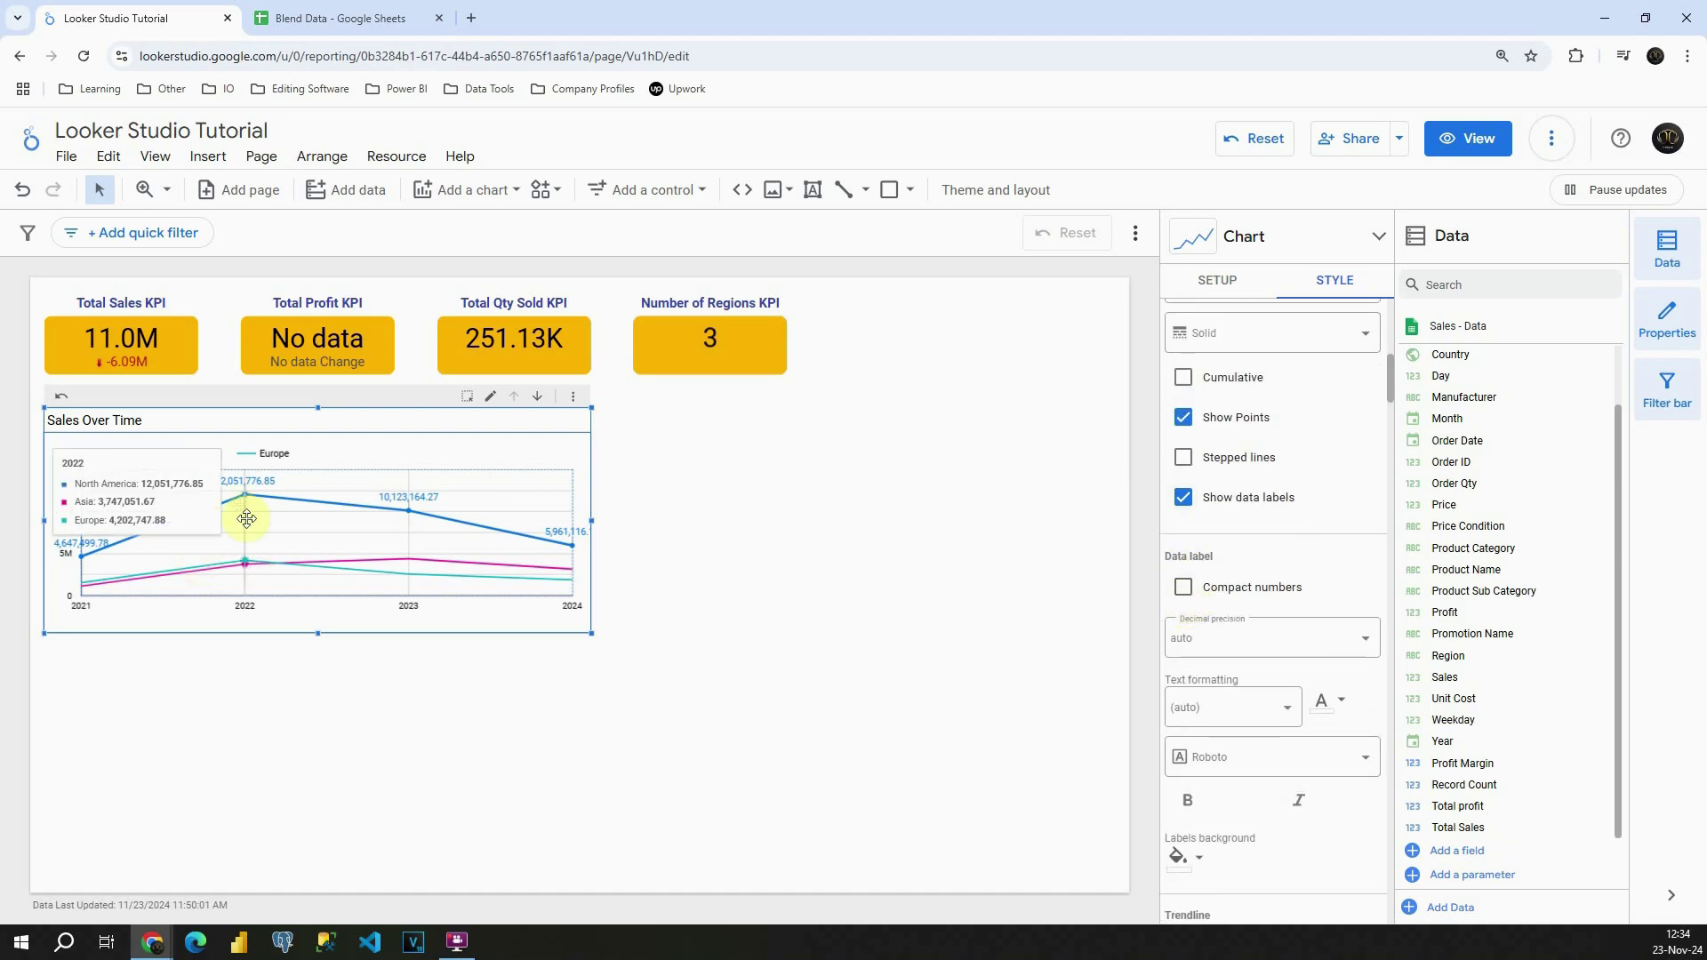
pyautogui.click(1183, 587)
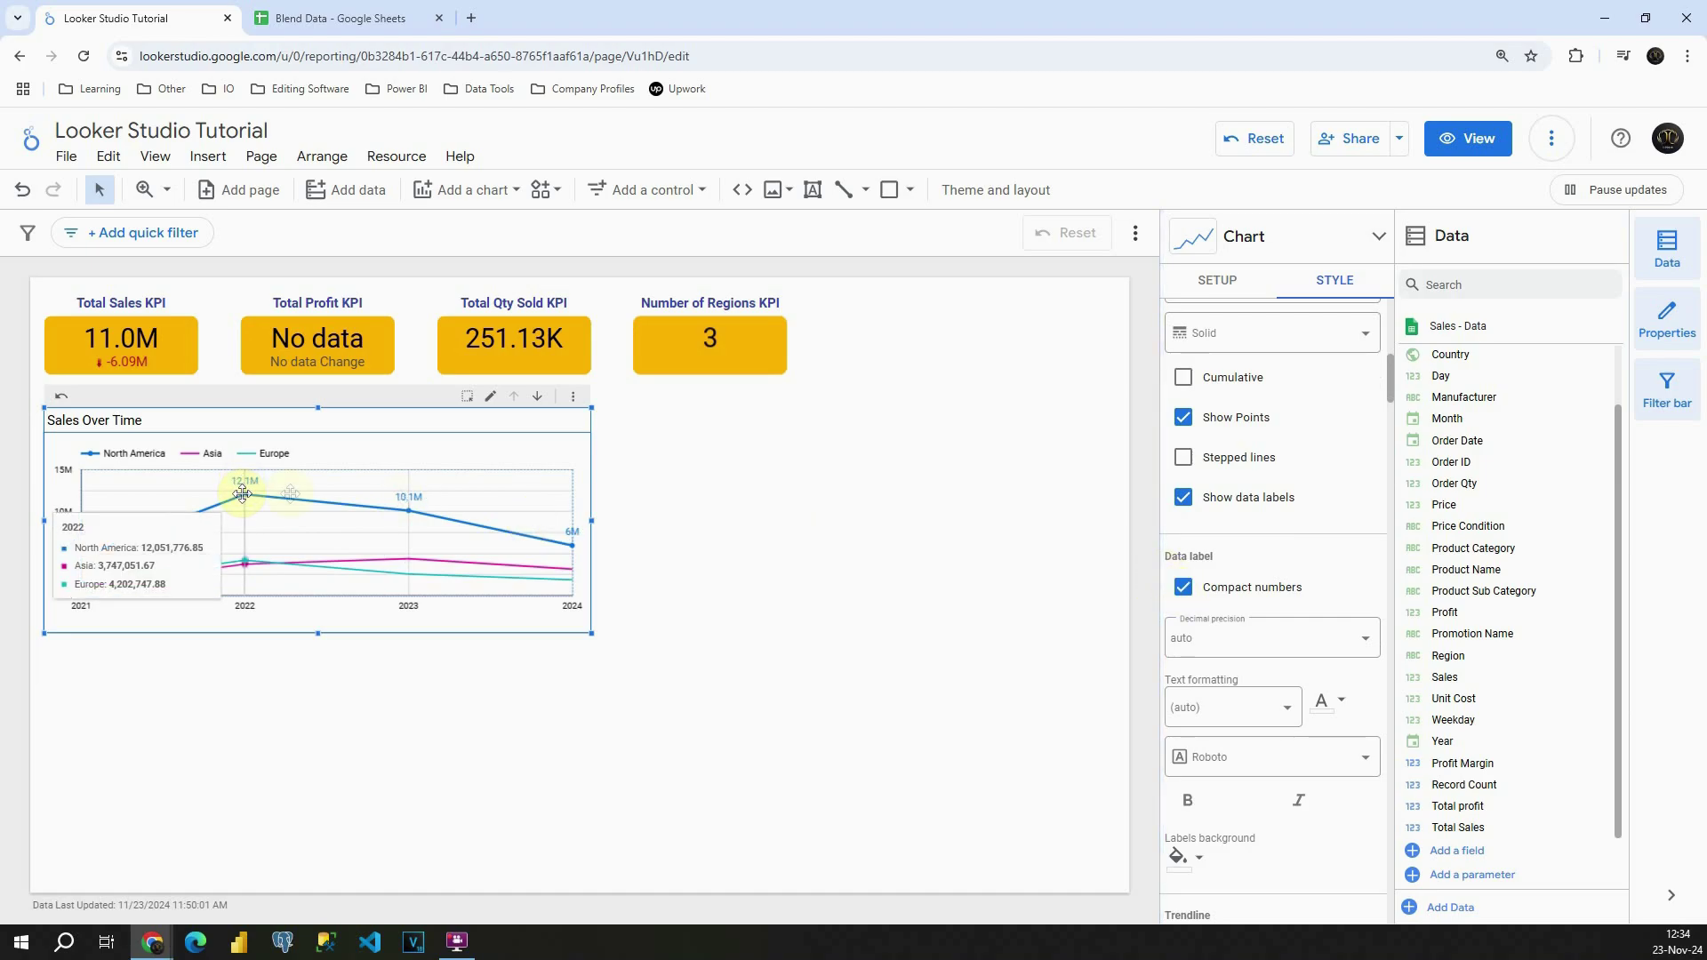
pyautogui.scroll(-1, 1253, 571)
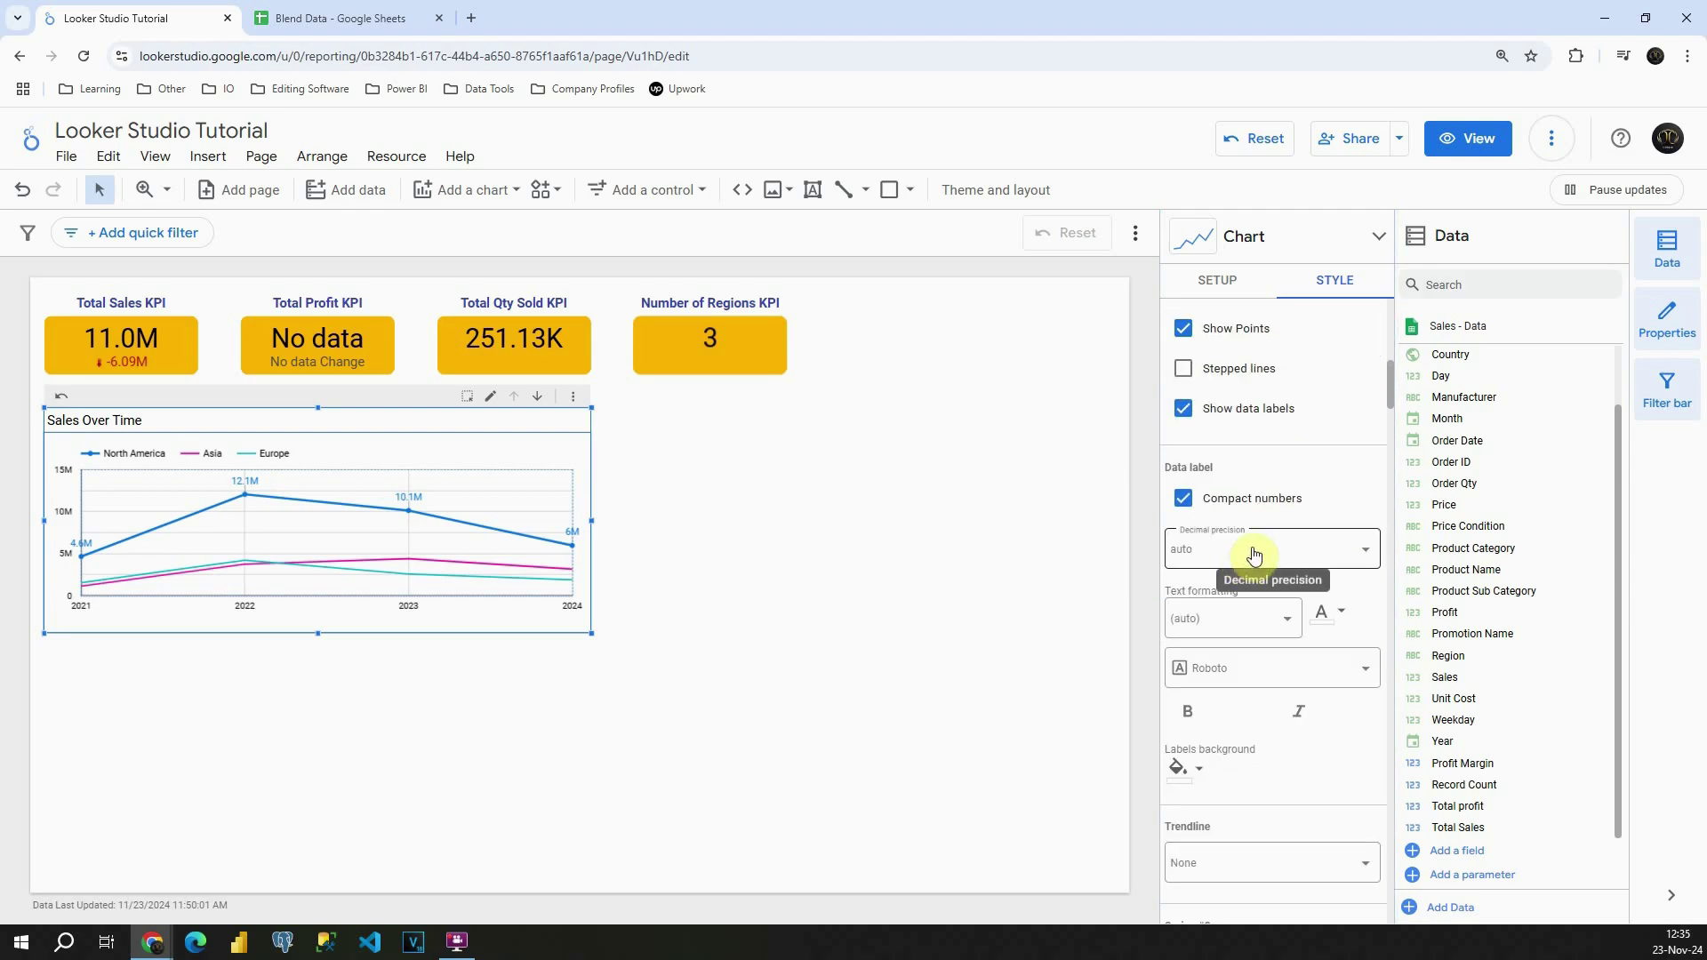
pyautogui.scroll(-4, 1249, 542)
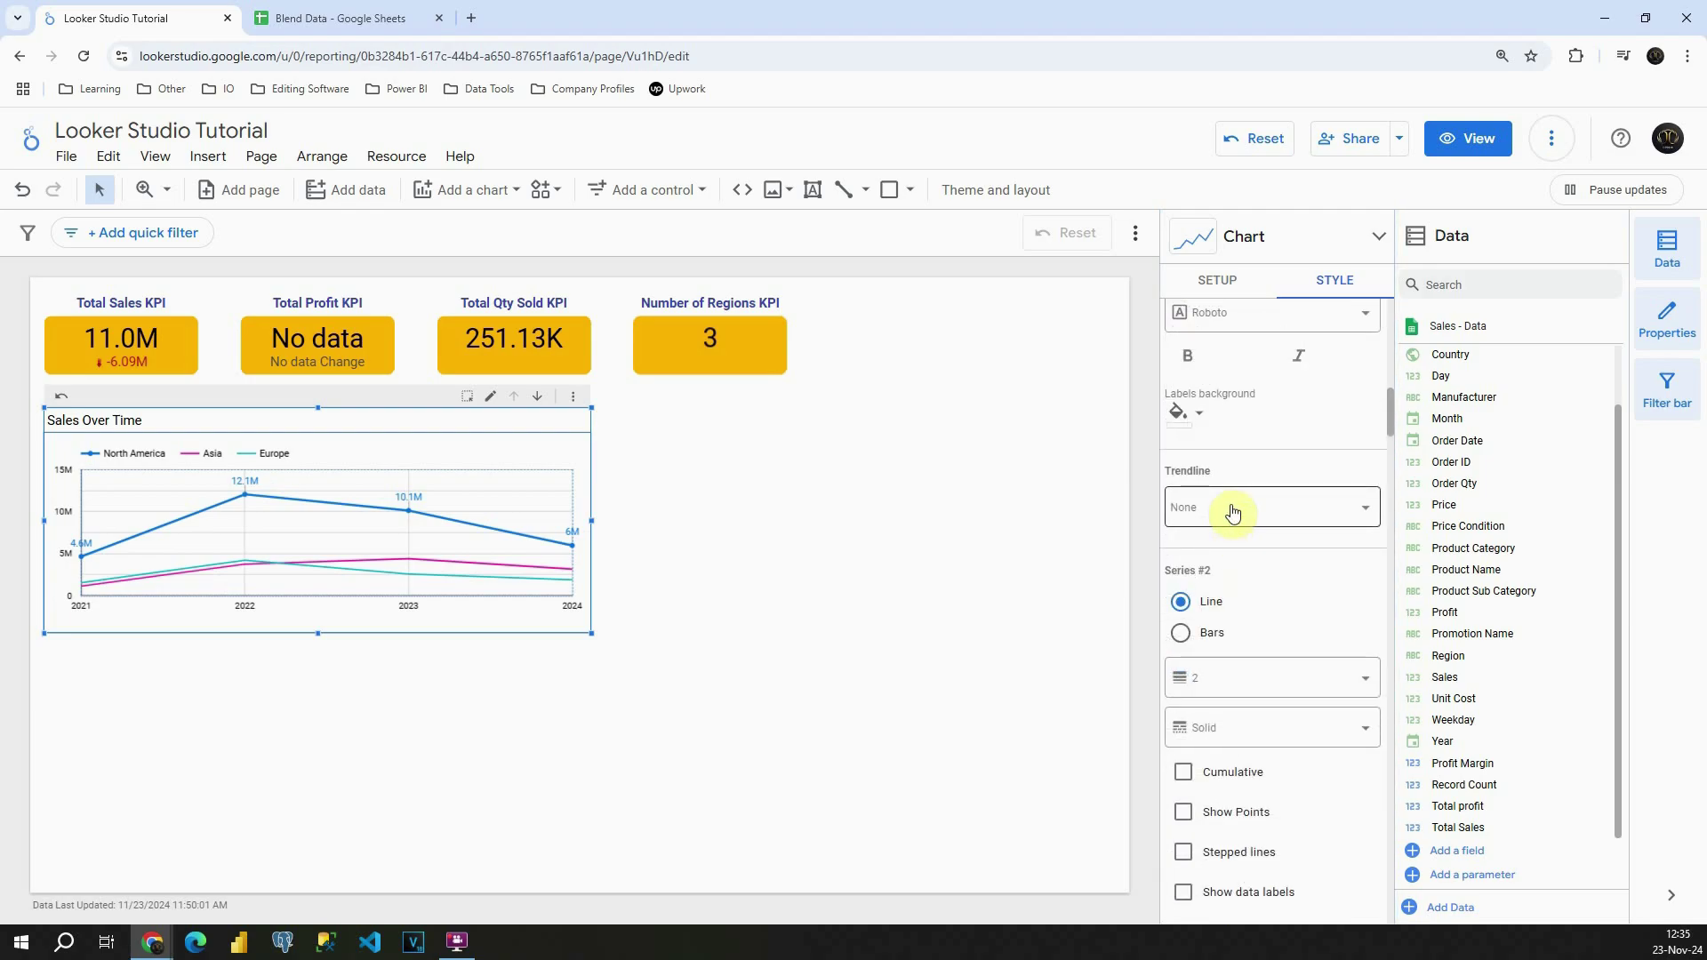
pyautogui.scroll(-1, 1231, 502)
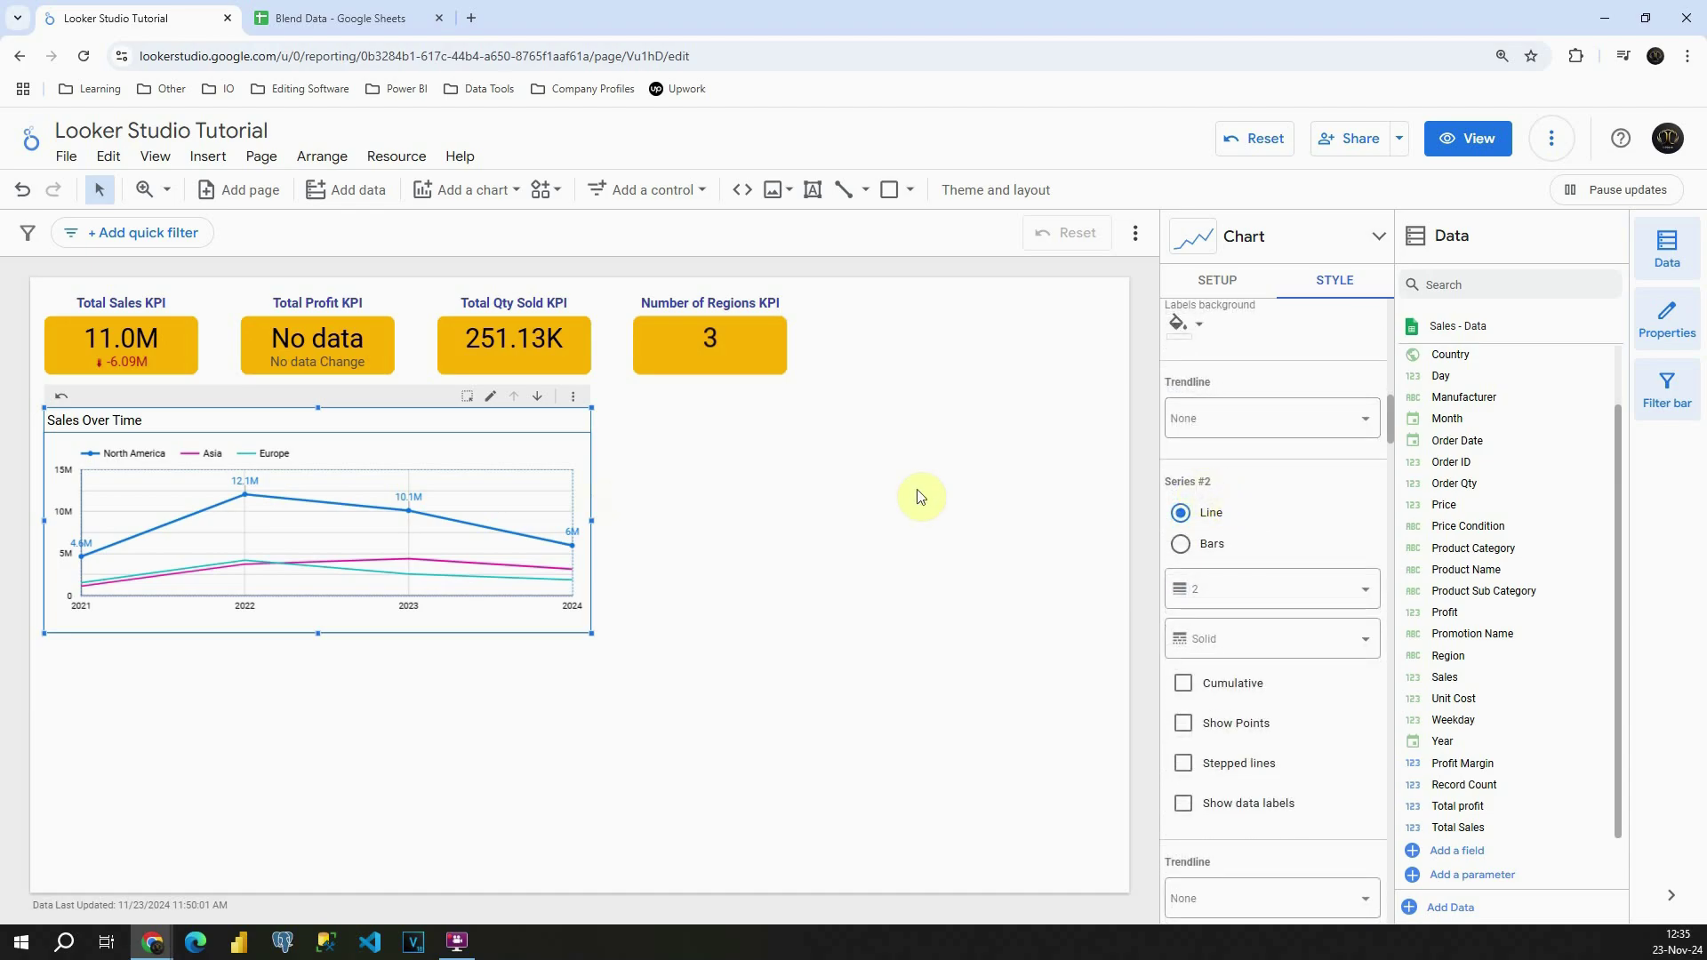
pyautogui.moveTo(416, 549)
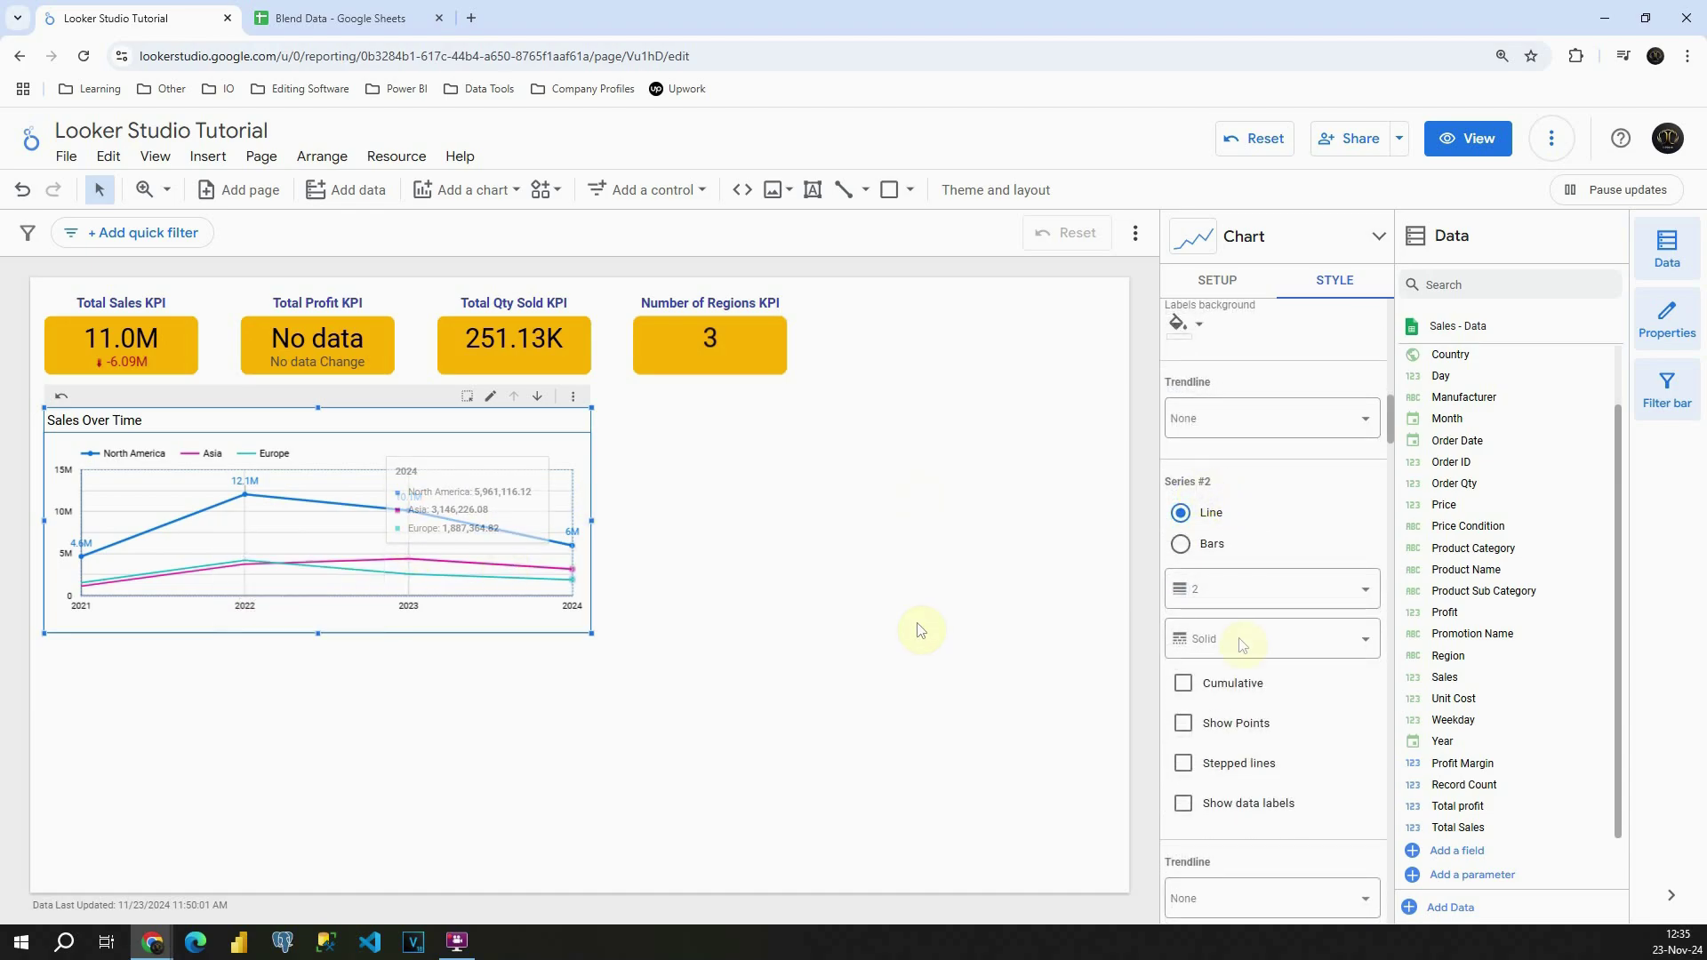
pyautogui.scroll(-4, 1307, 533)
pyautogui.scroll(-2, 1291, 514)
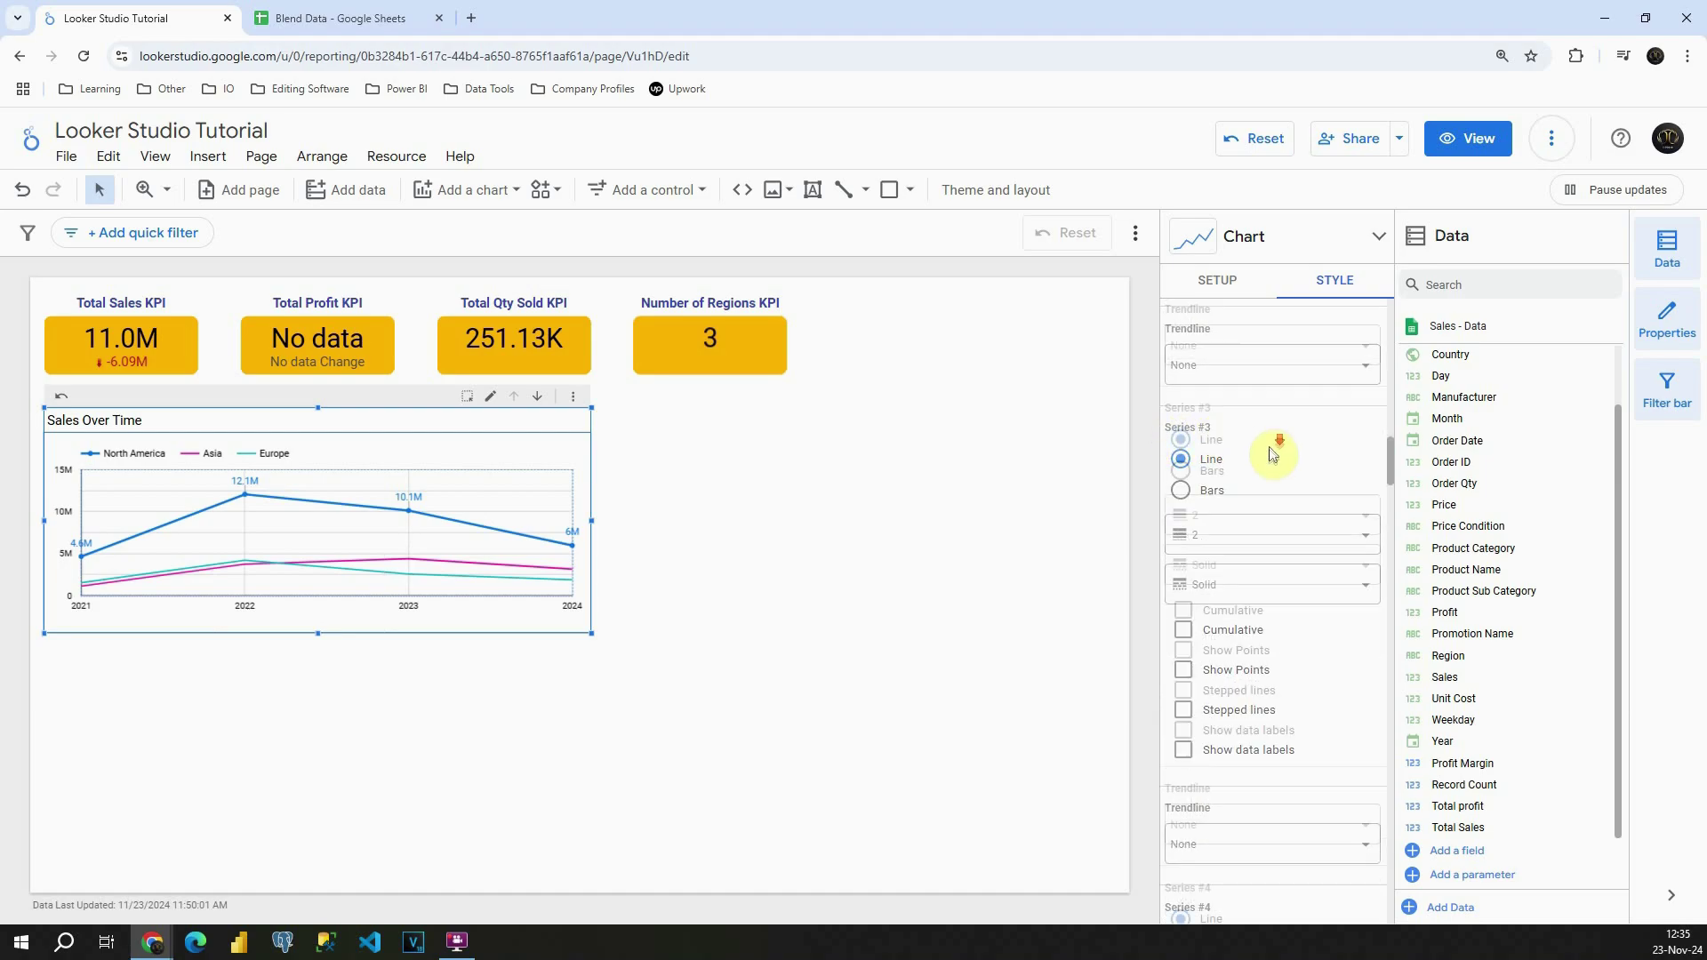
pyautogui.scroll(-10, 1262, 458)
pyautogui.scroll(-3, 1262, 464)
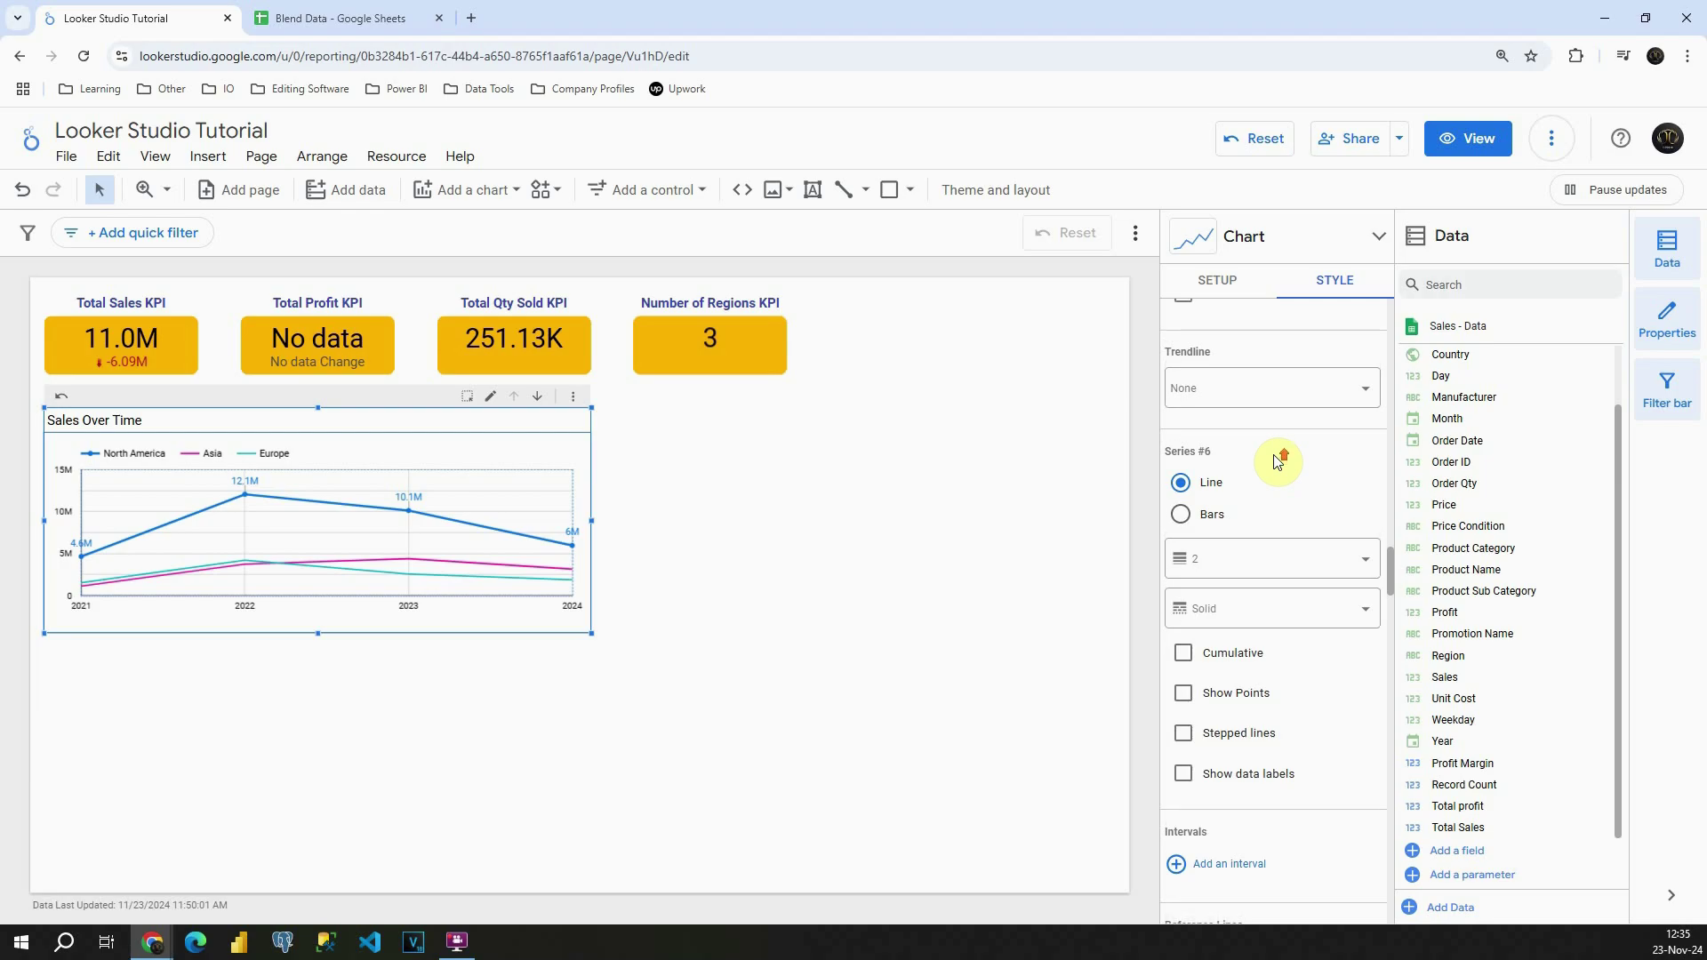
pyautogui.scroll(15, 1276, 460)
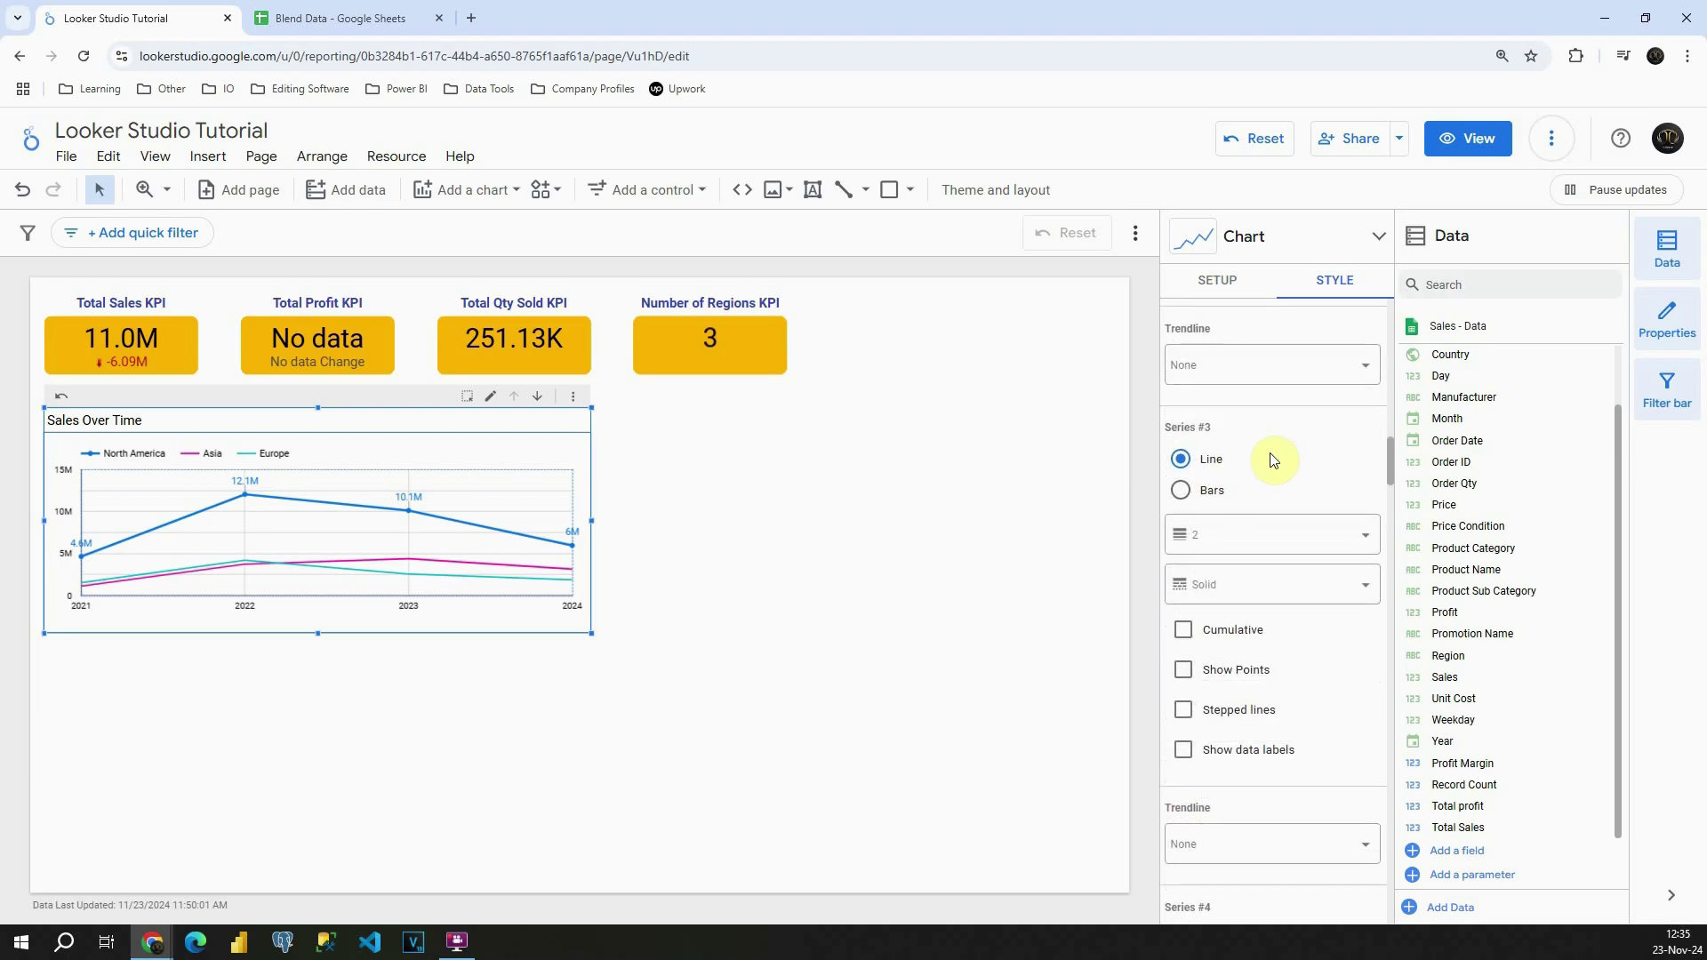
pyautogui.scroll(-10, 1271, 463)
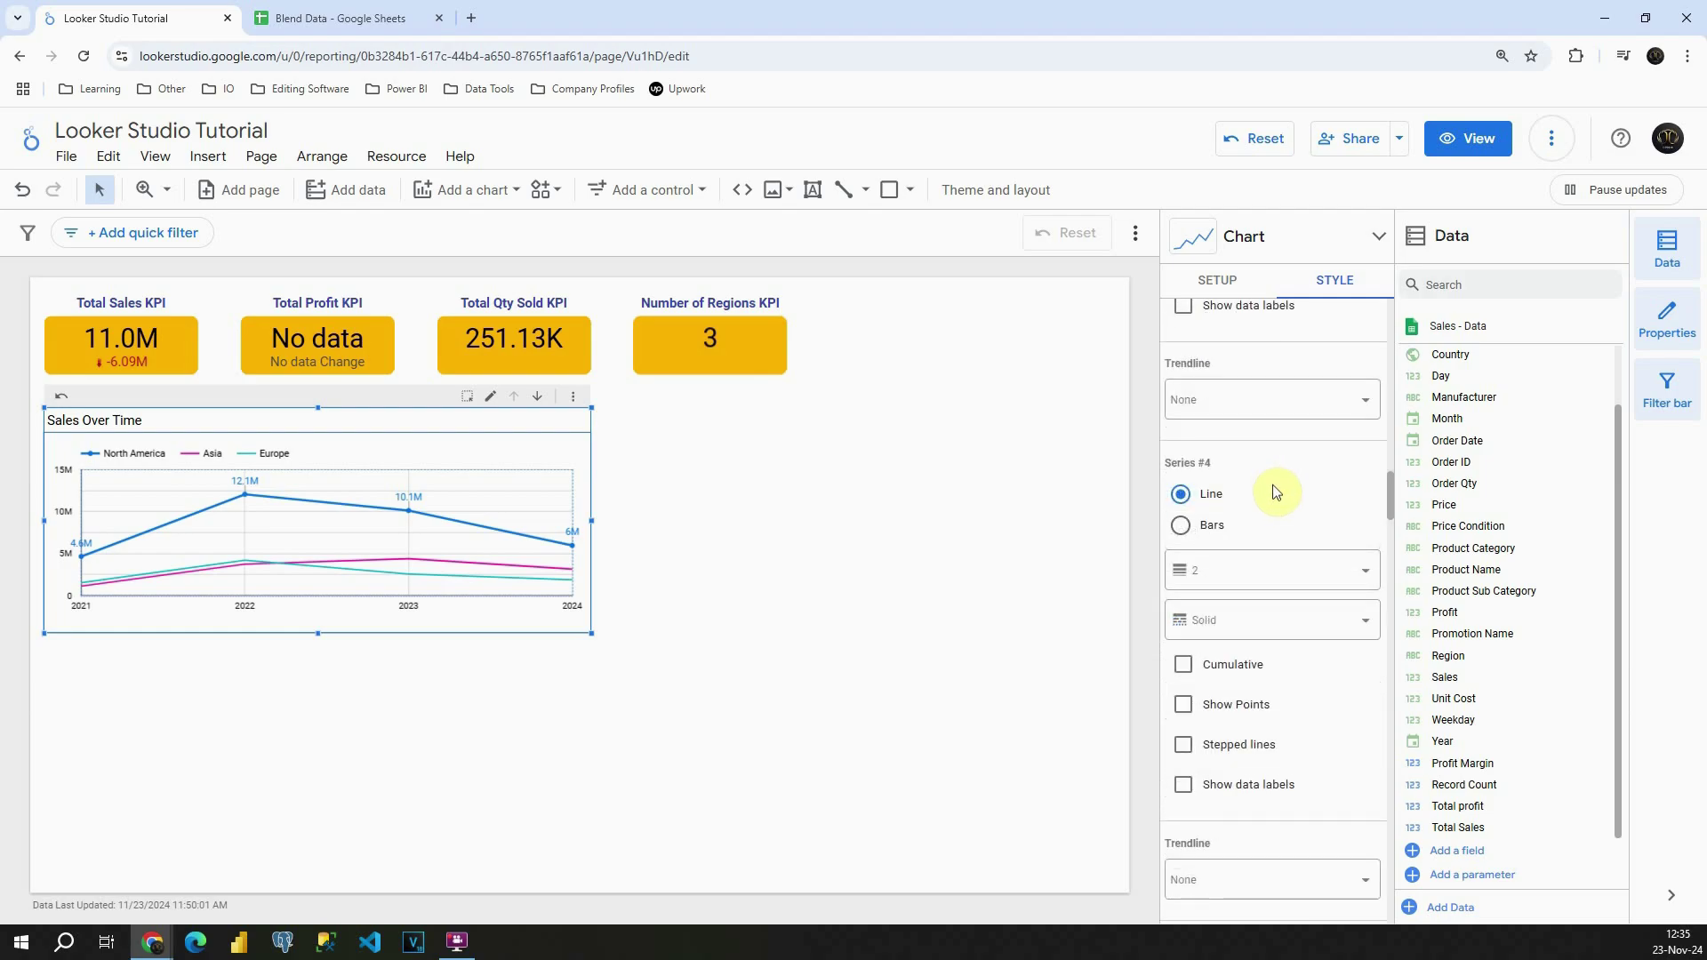
pyautogui.scroll(-7, 1276, 495)
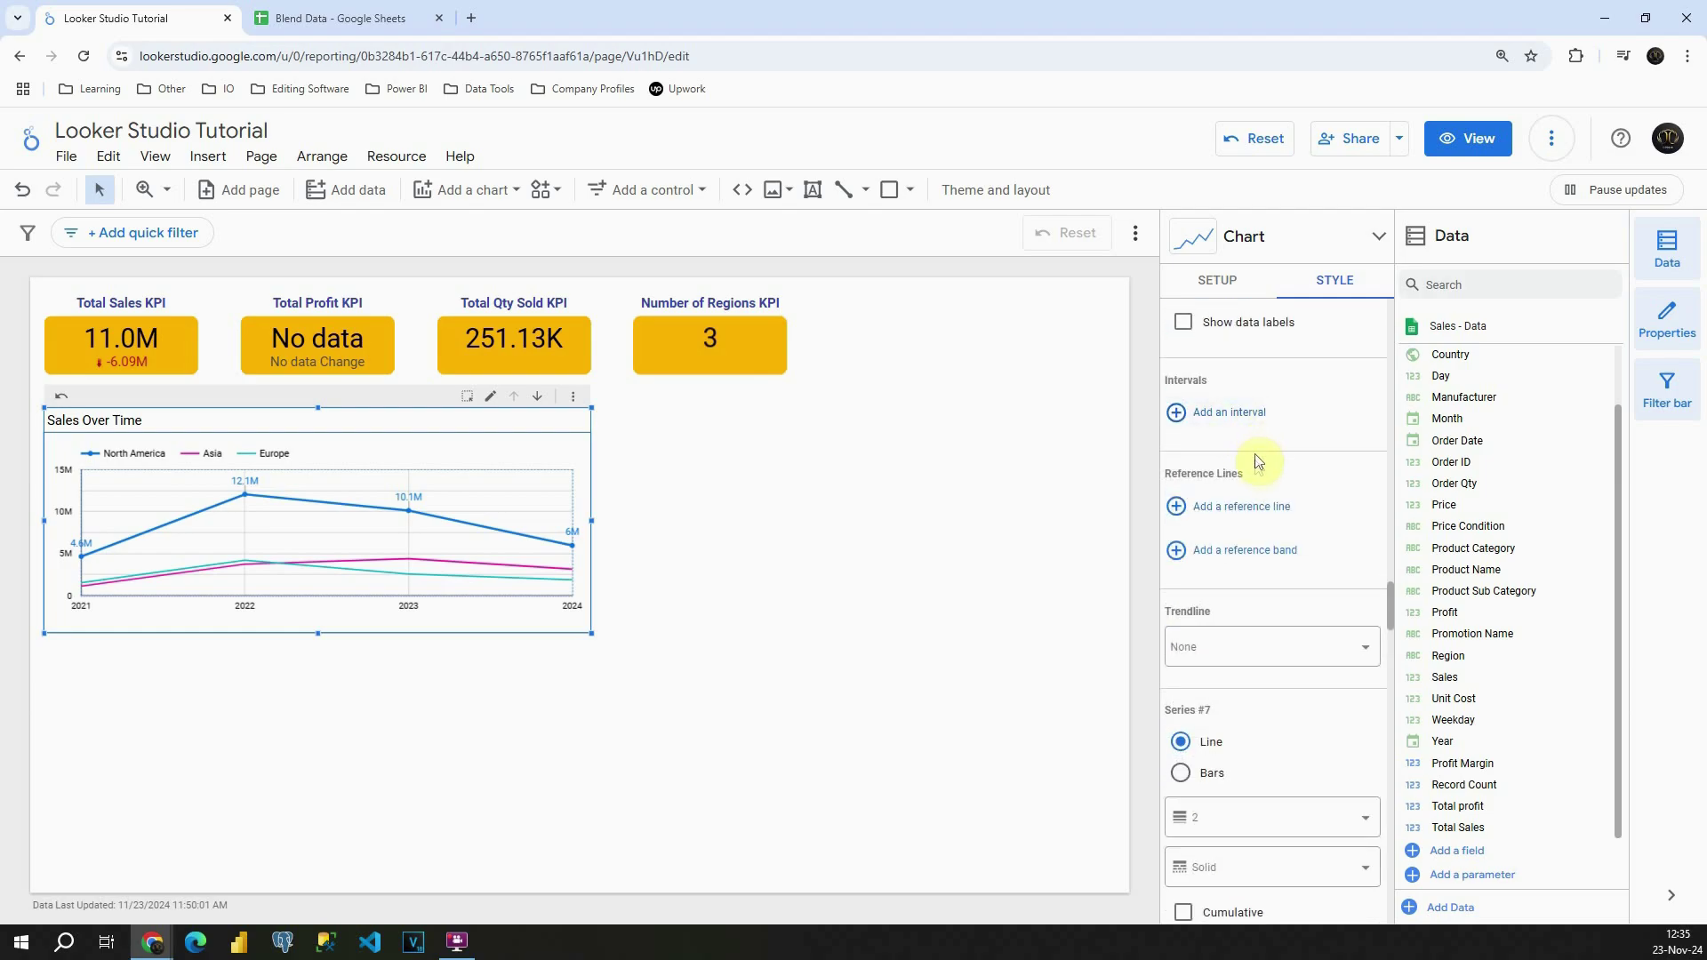
pyautogui.scroll(-1, 1261, 462)
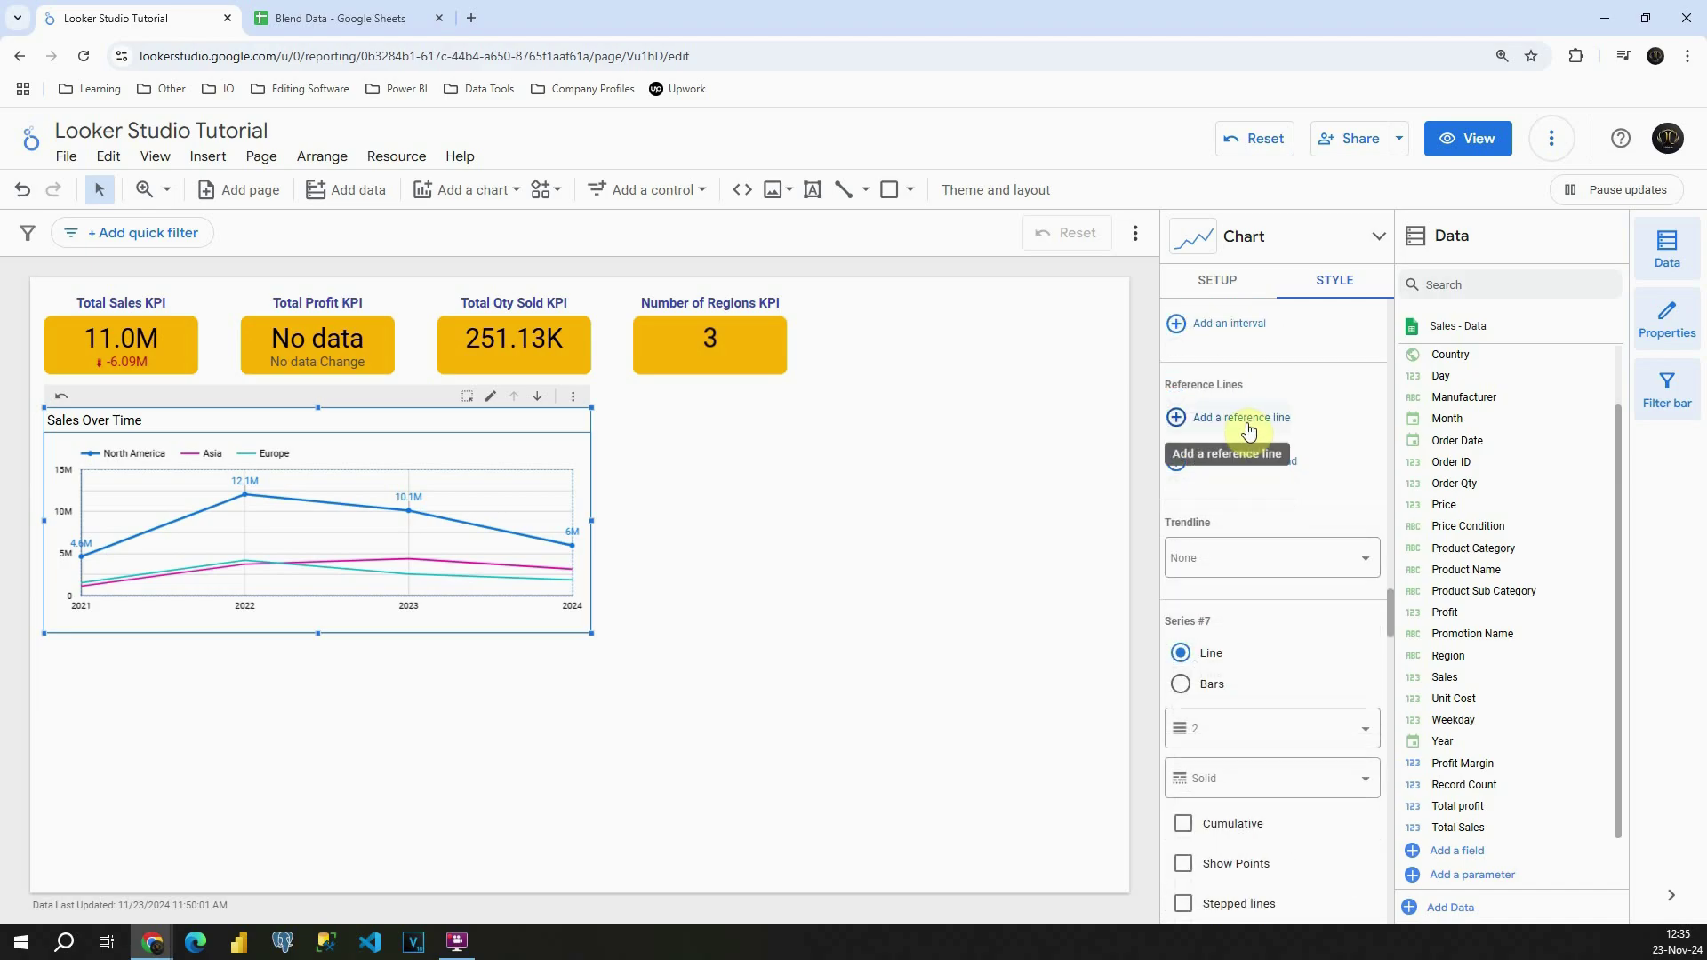
# - Add a Constant value reference line at 5000000
pyautogui.click(1242, 417)
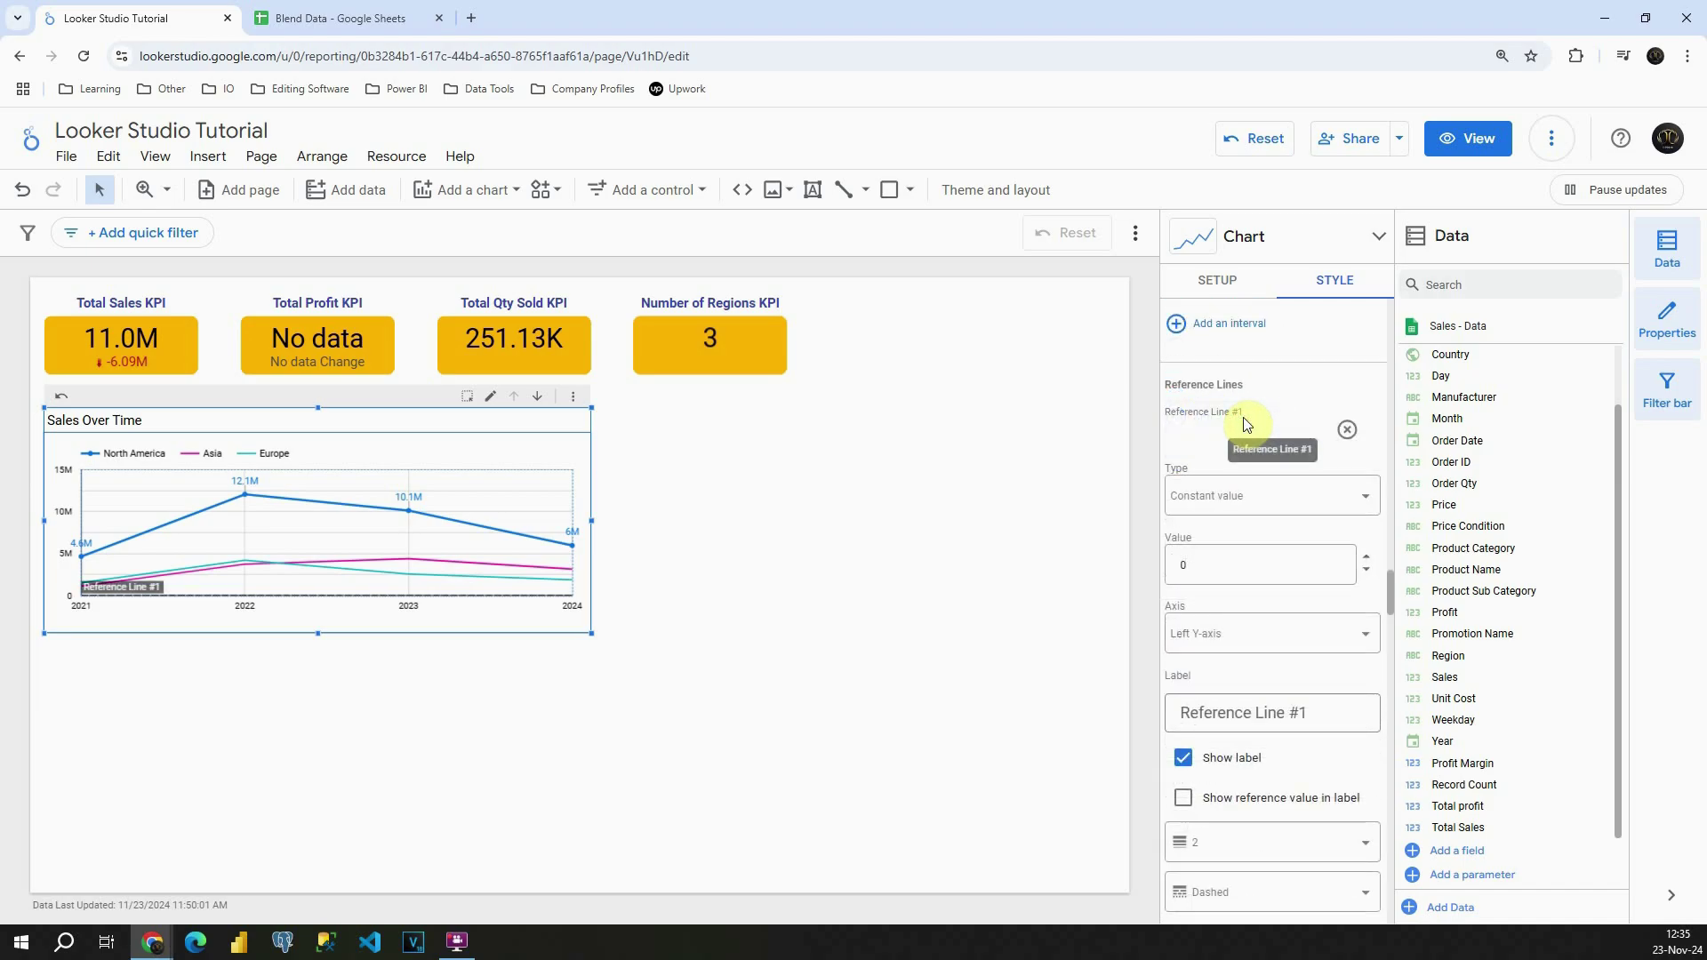
pyautogui.click(1230, 497)
pyautogui.click(1232, 497)
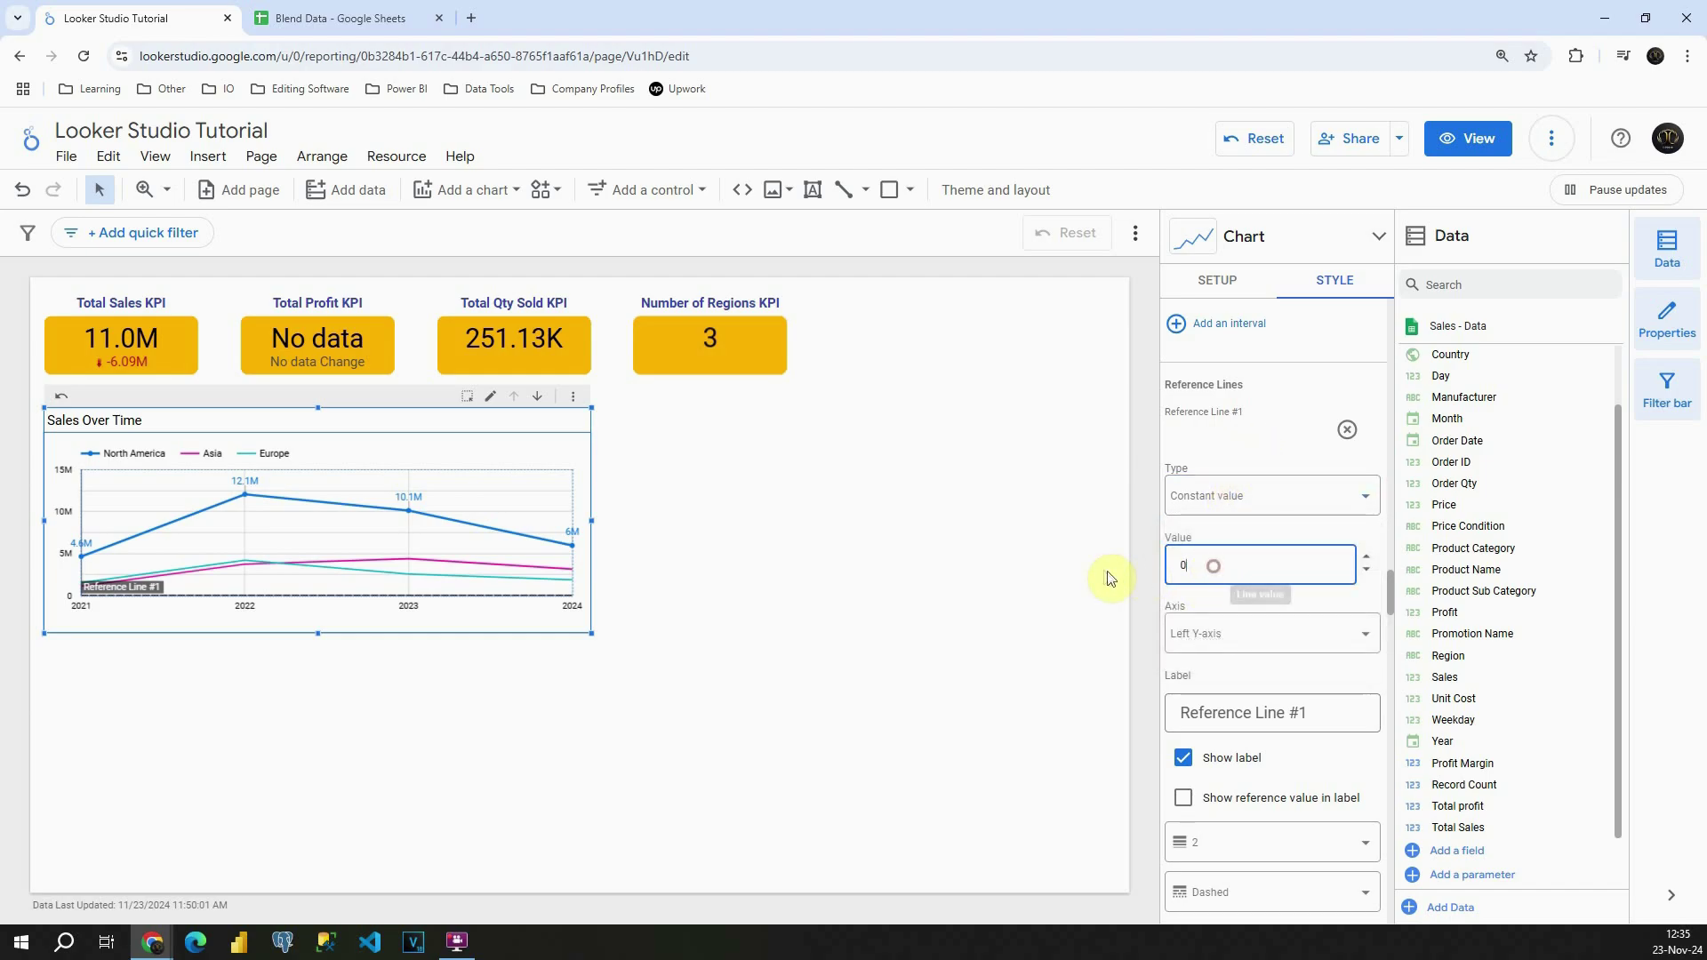
pyautogui.doubleClick(1195, 560)
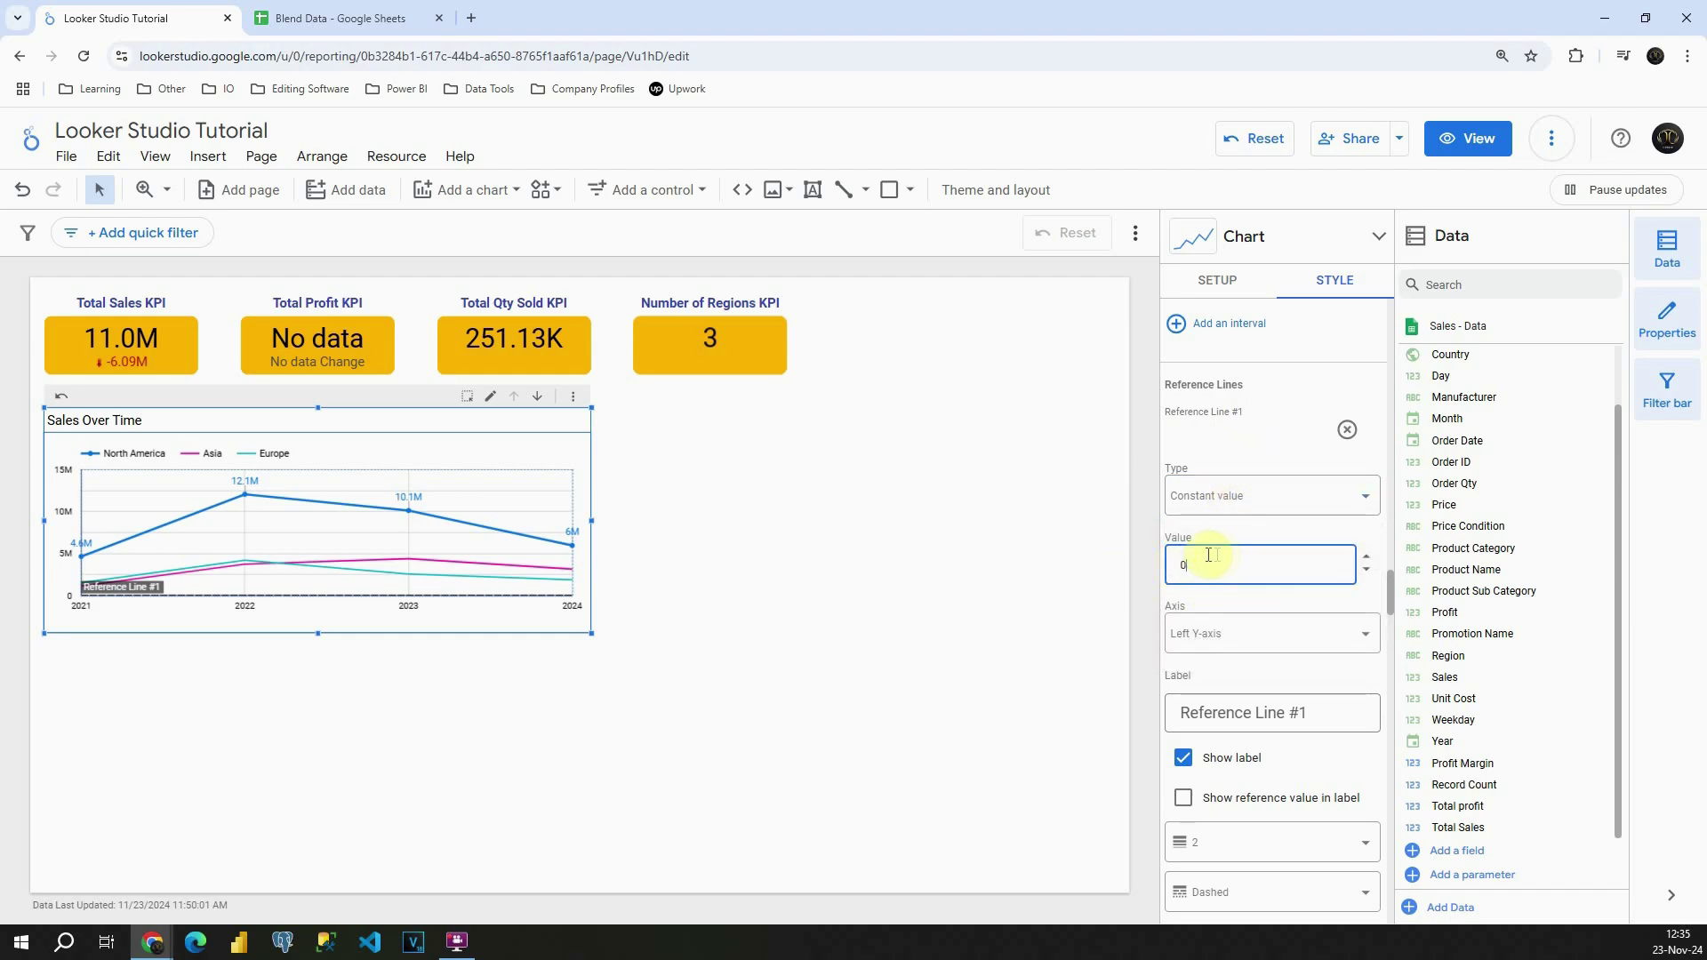
pyautogui.click(1146, 561)
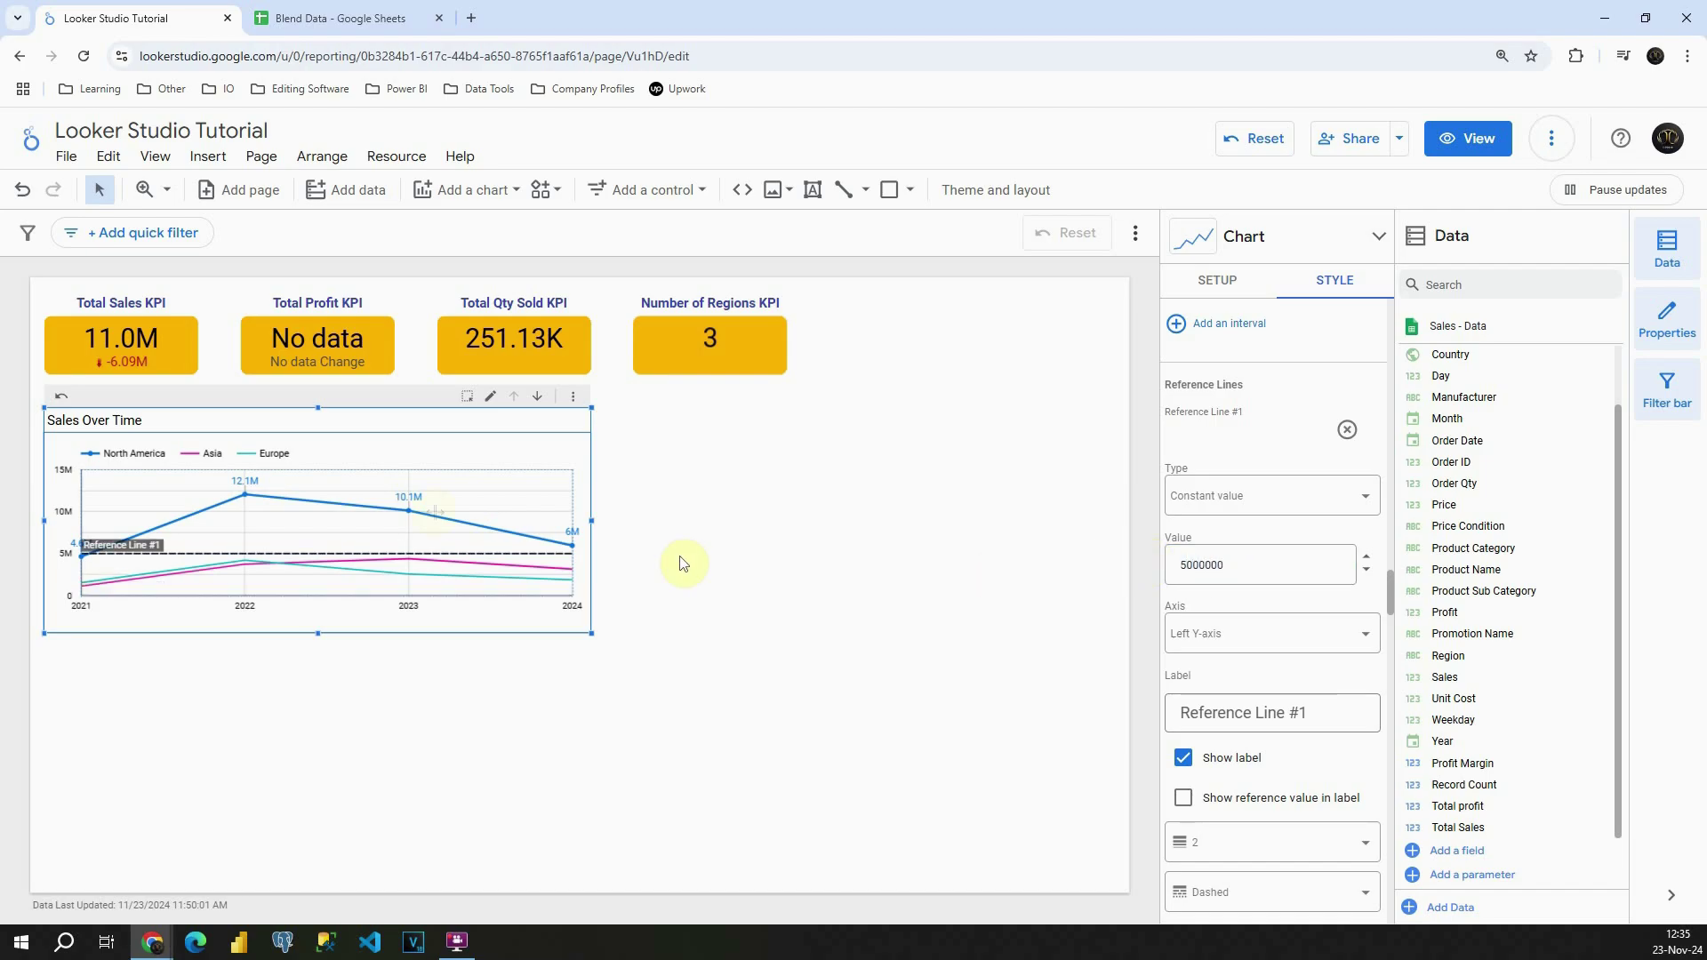
# - Confirm the Constant value type, then delete the reference line
pyautogui.moveTo(125, 537)
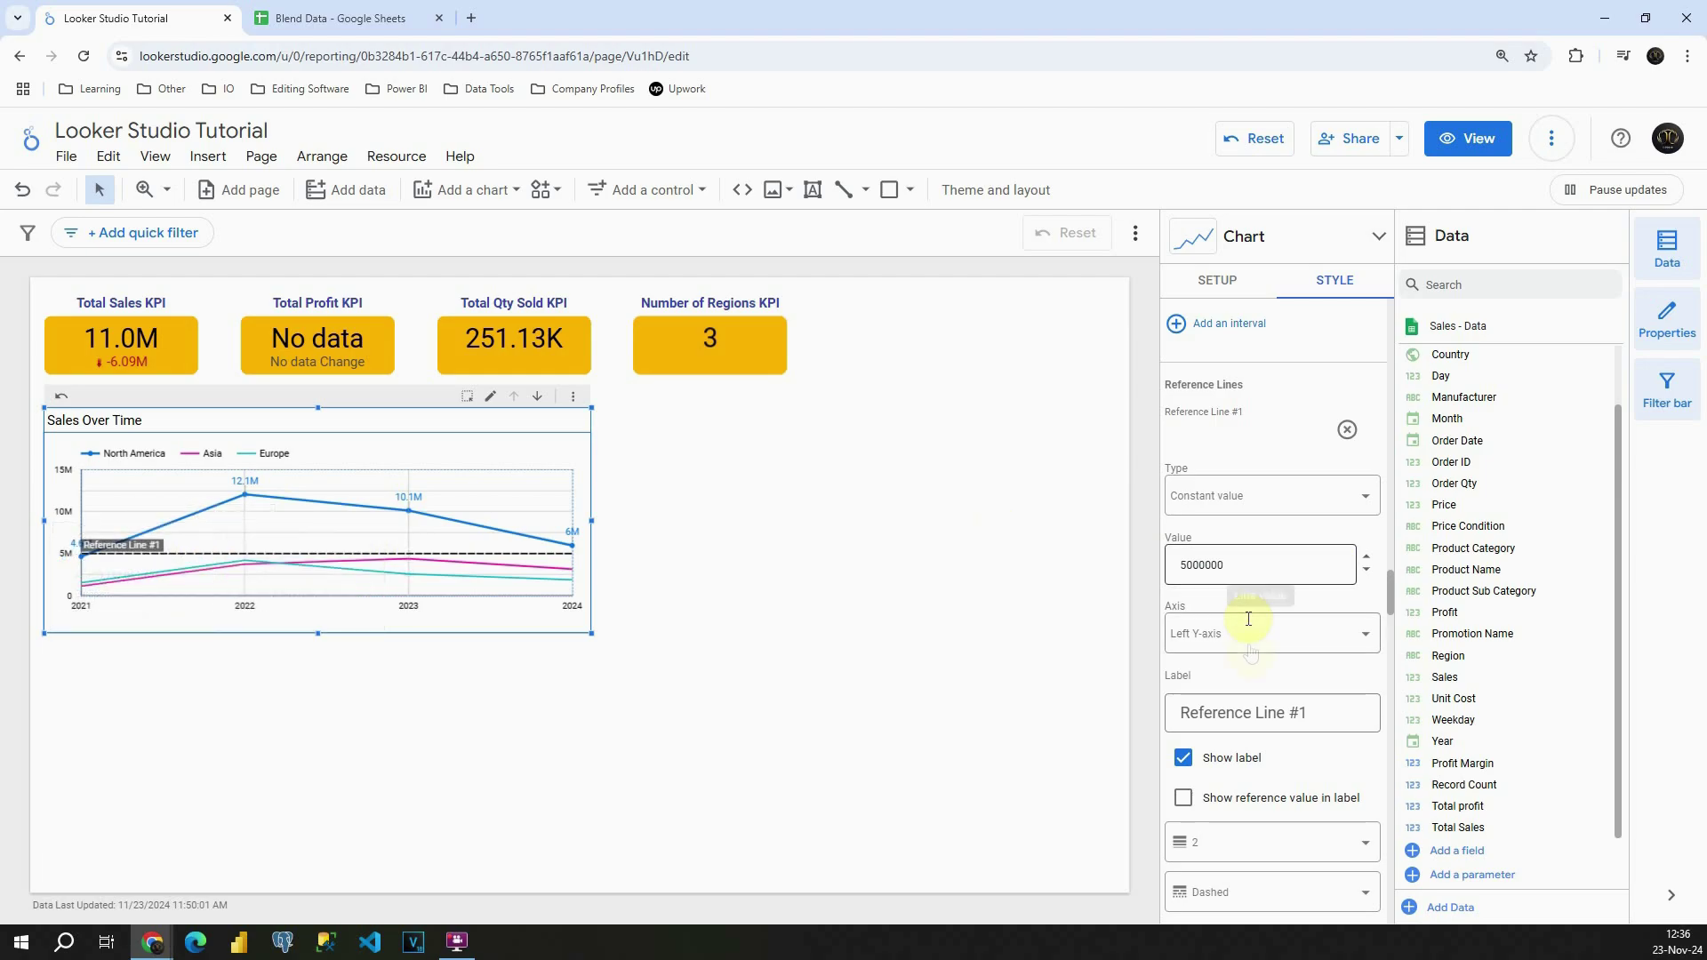
pyautogui.click(1209, 496)
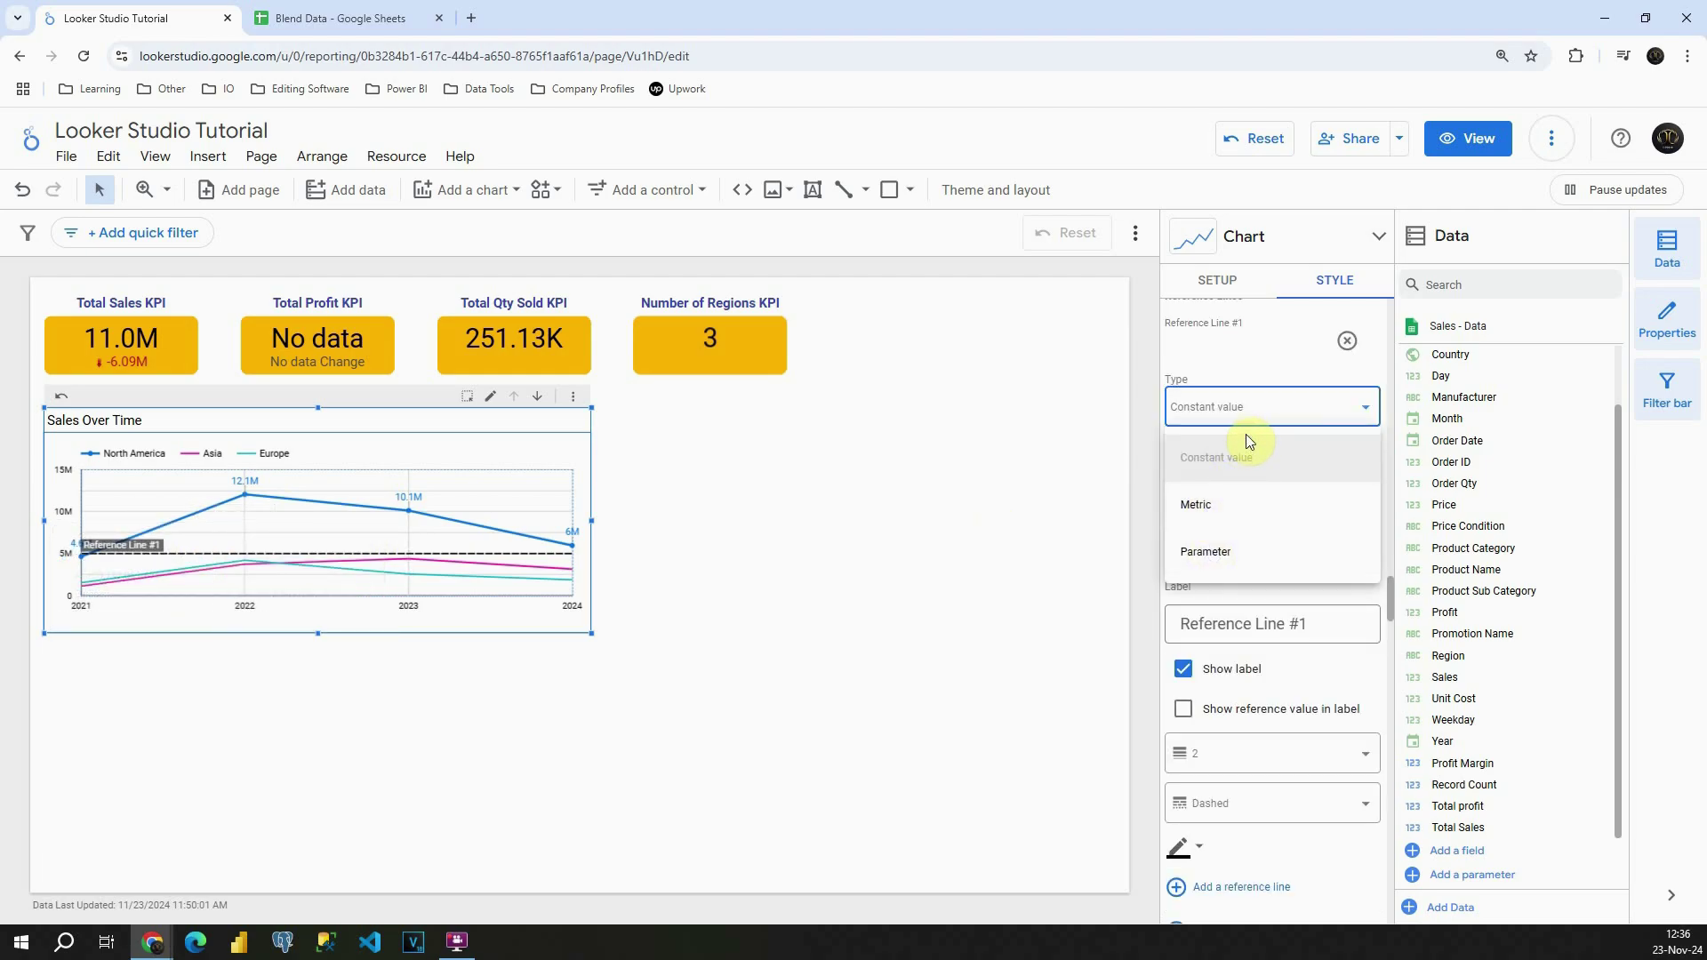
pyautogui.click(1275, 442)
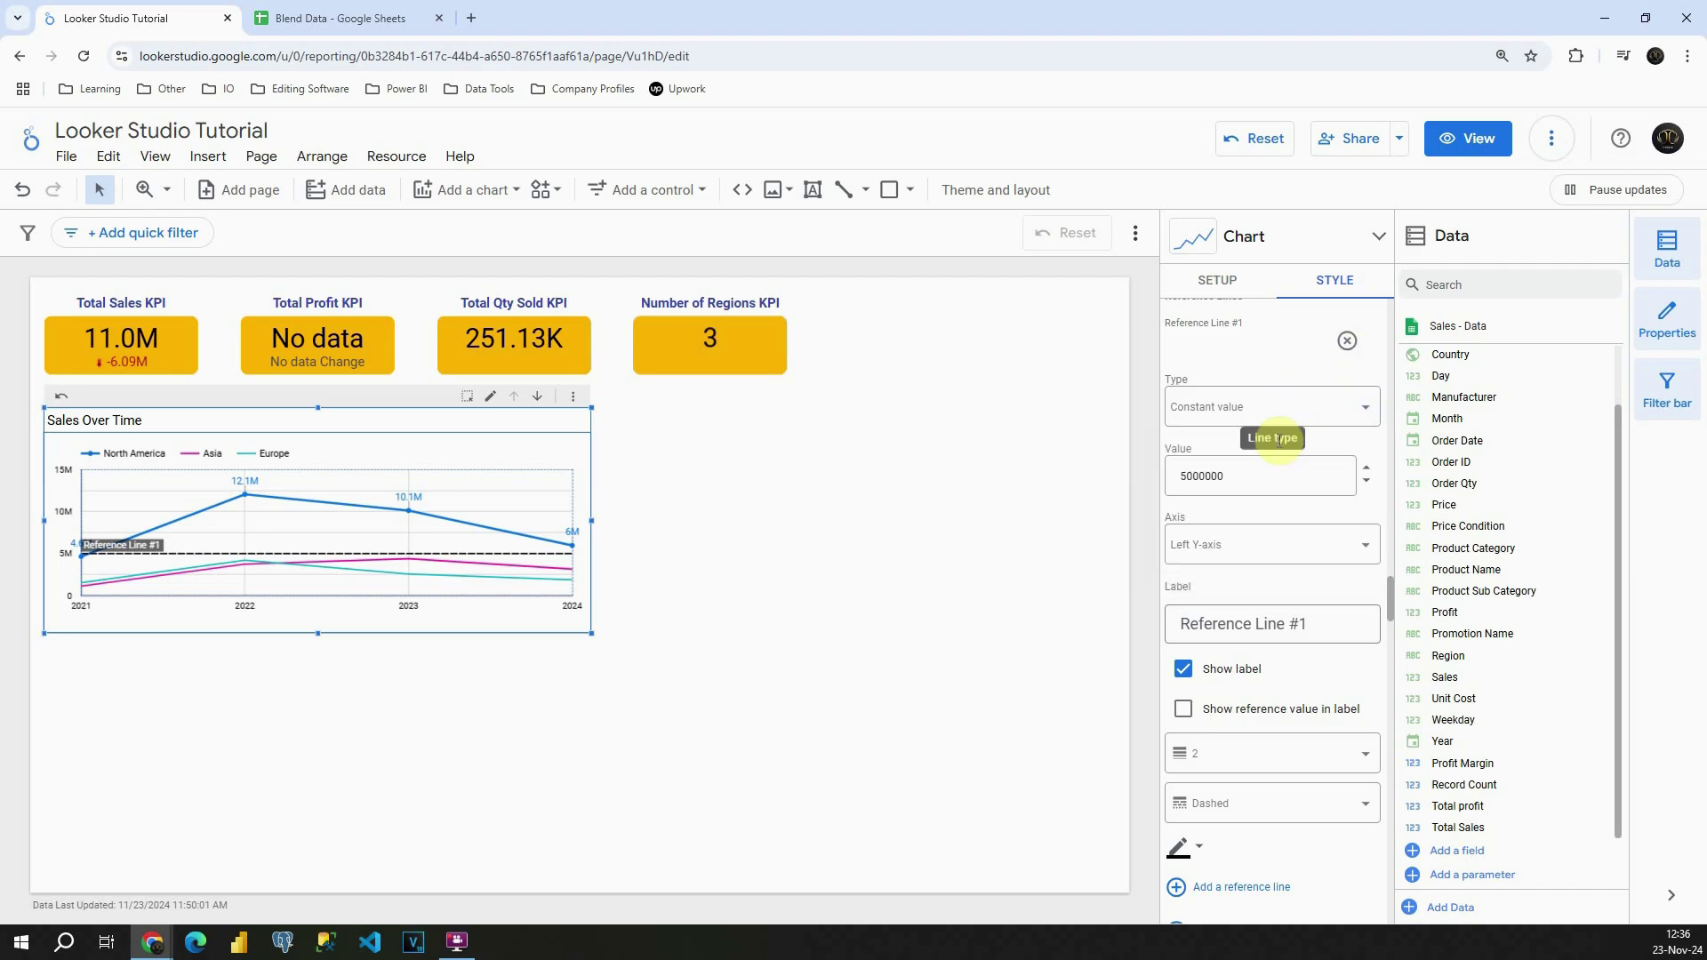
pyautogui.click(1345, 343)
# - Set the chart's Number of Series option to 3
pyautogui.scroll(5, 1244, 489)
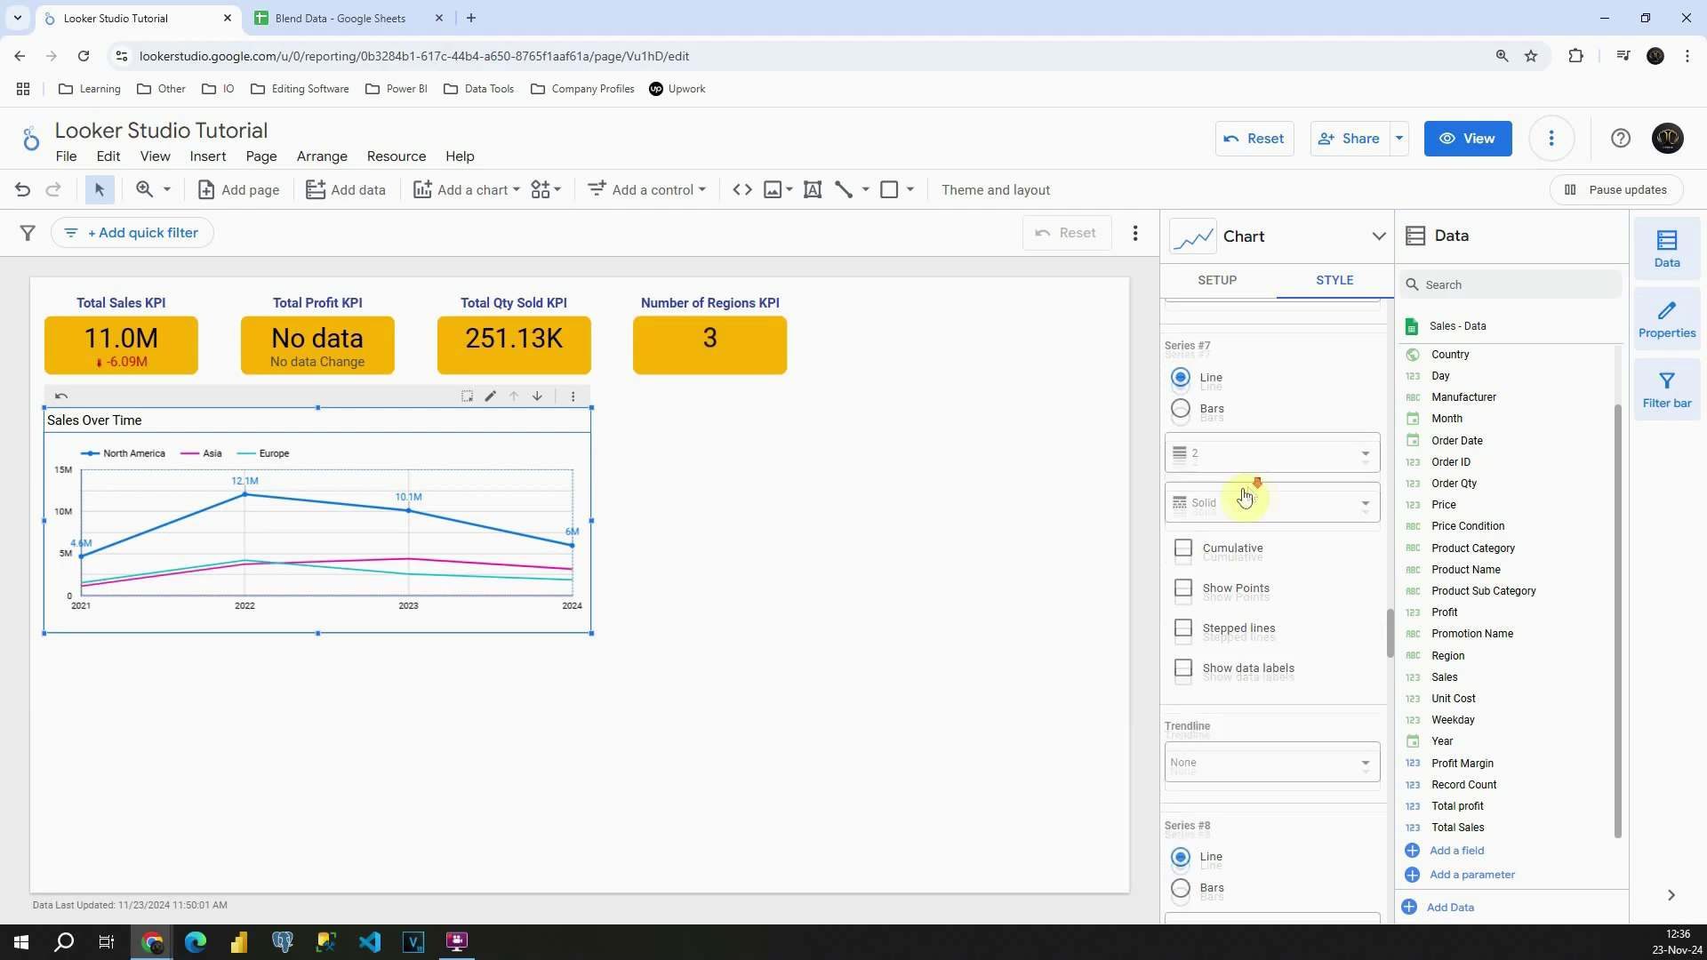
pyautogui.scroll(-15, 1243, 496)
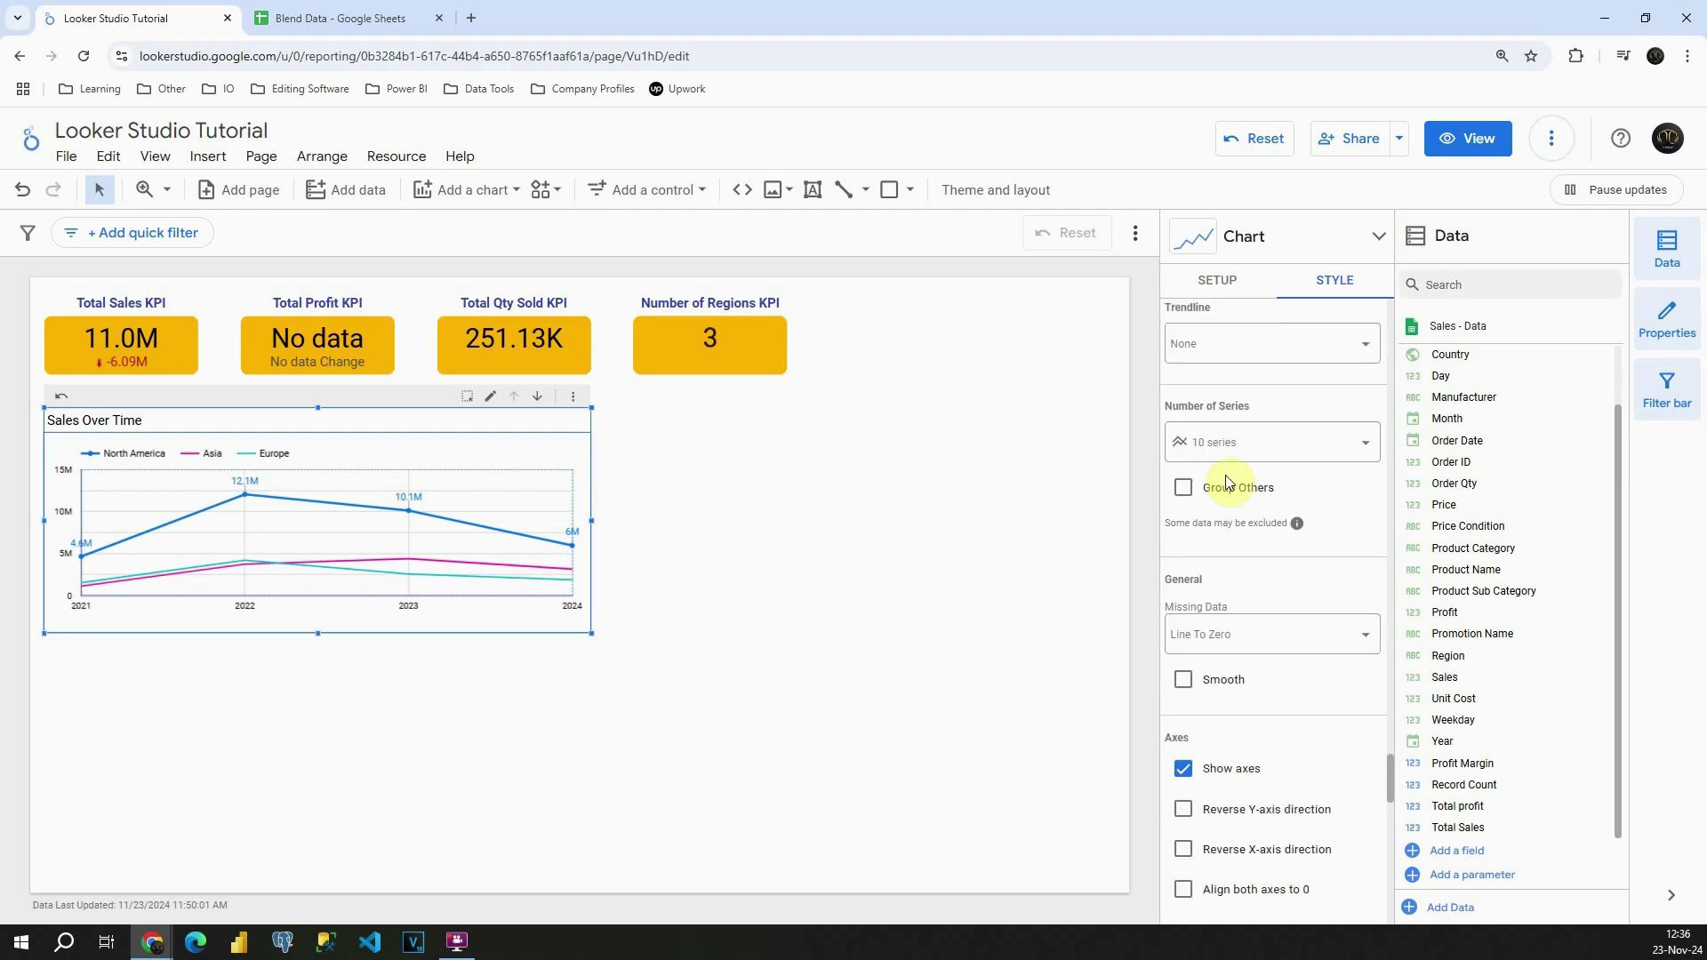
pyautogui.click(1246, 449)
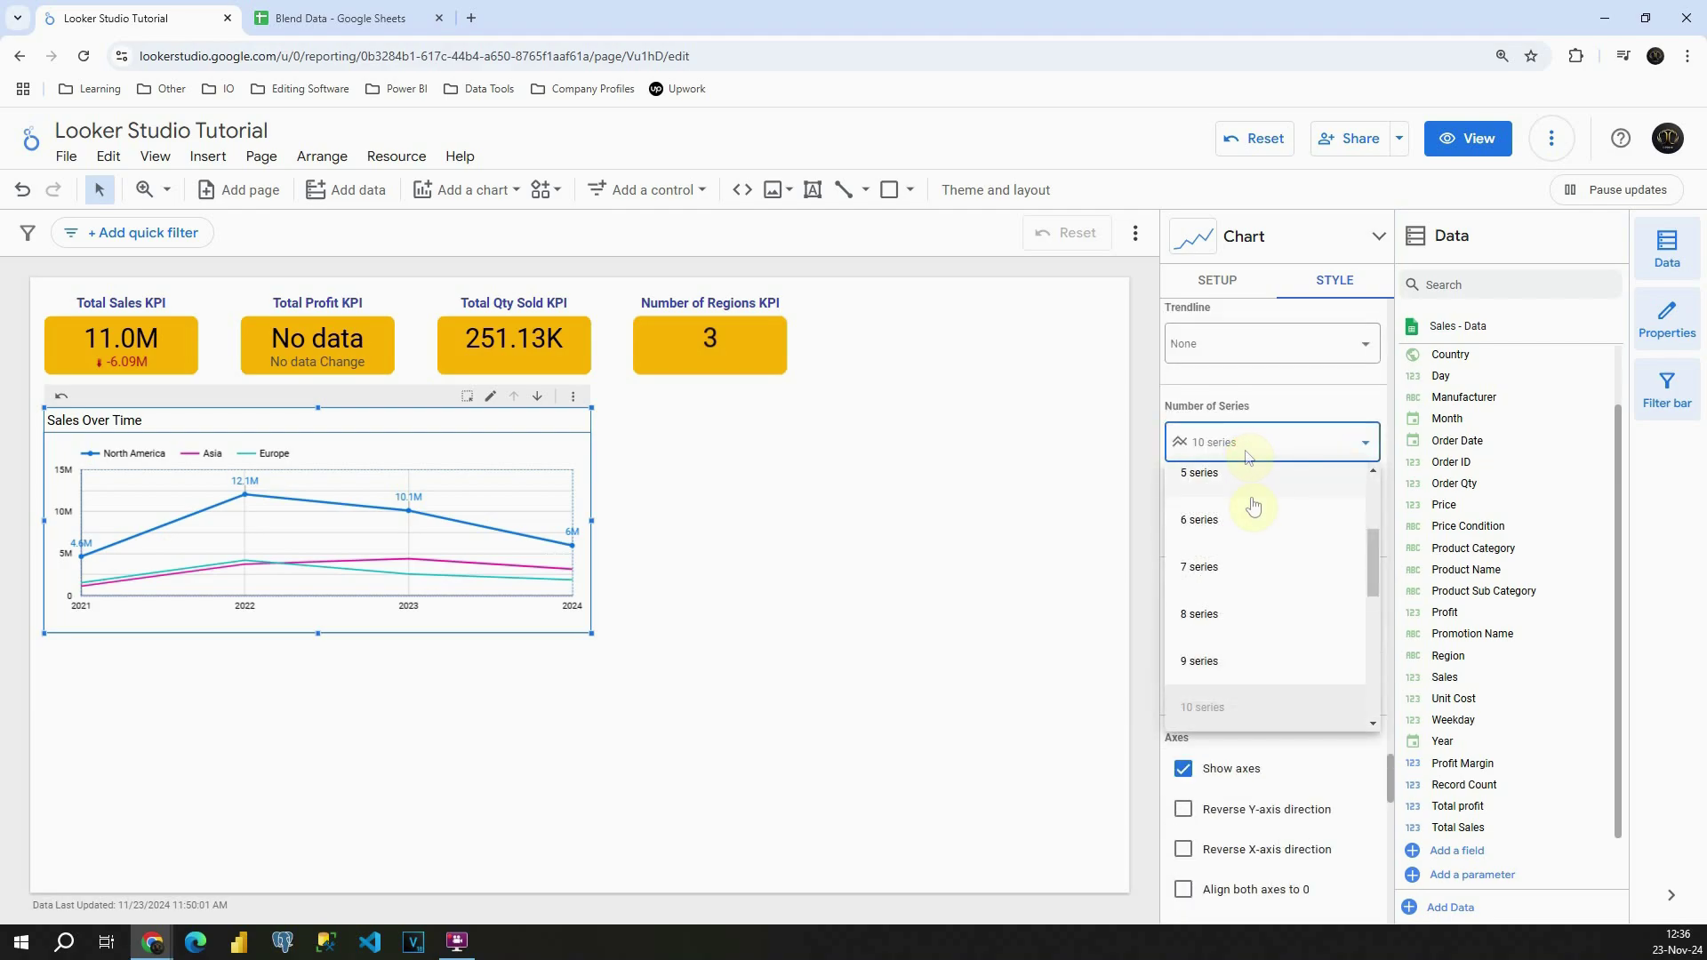
pyautogui.scroll(3, 1250, 509)
pyautogui.click(1223, 481)
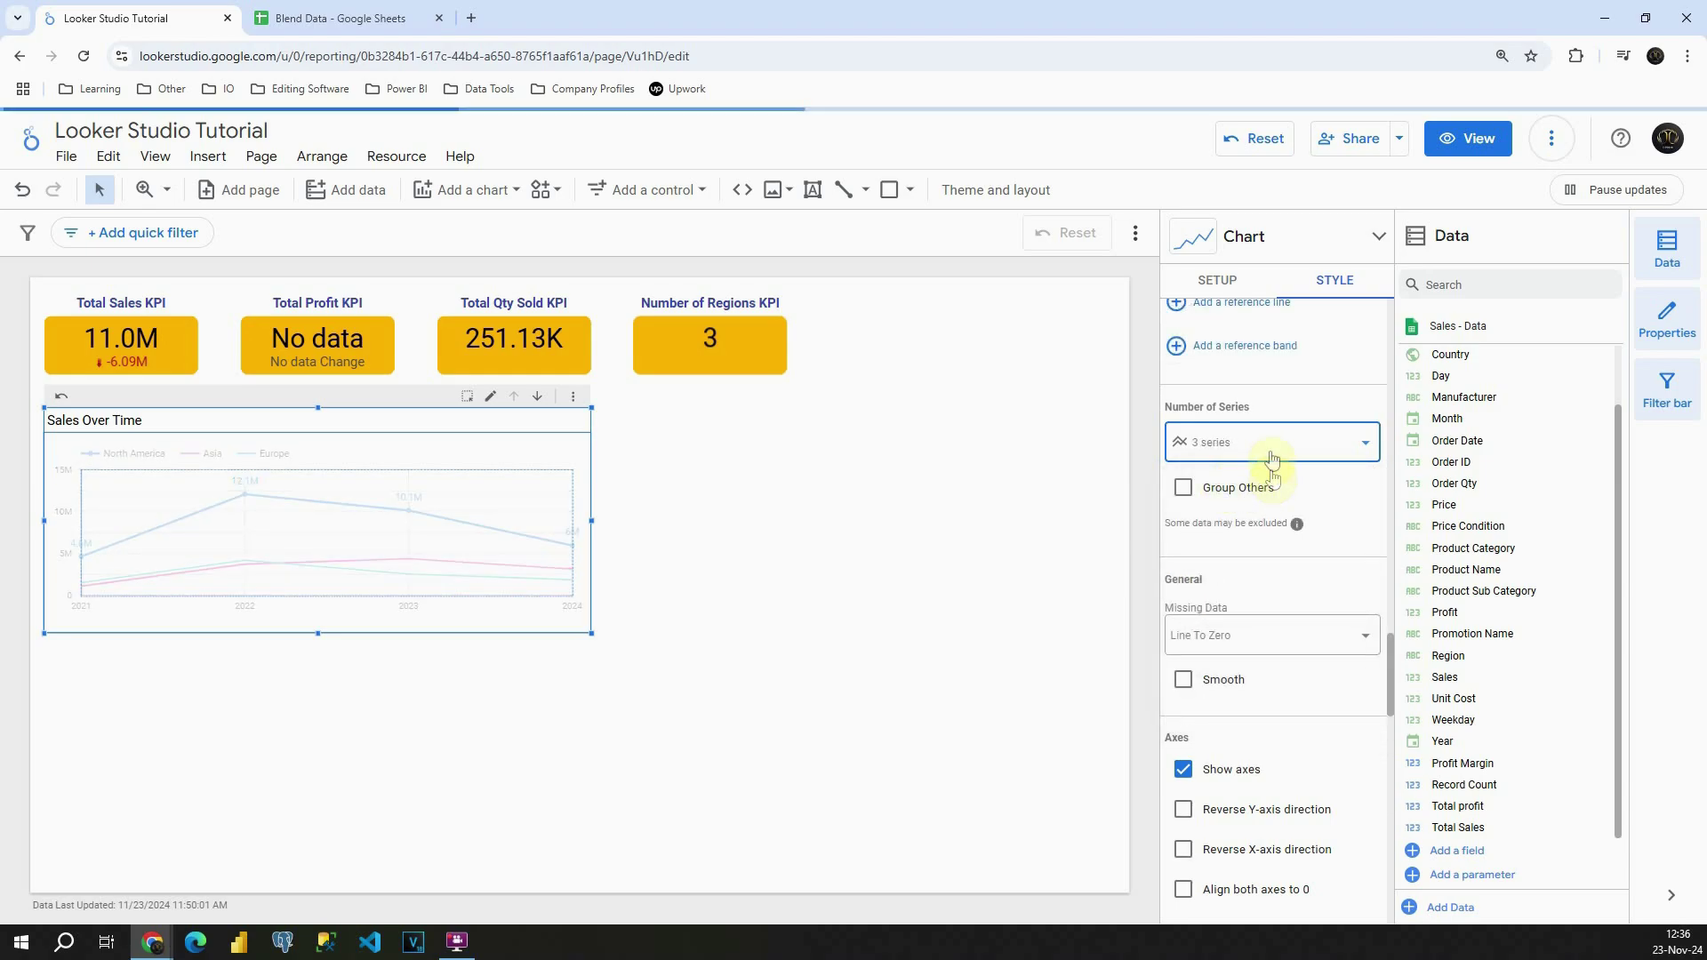
pyautogui.scroll(6, 1273, 458)
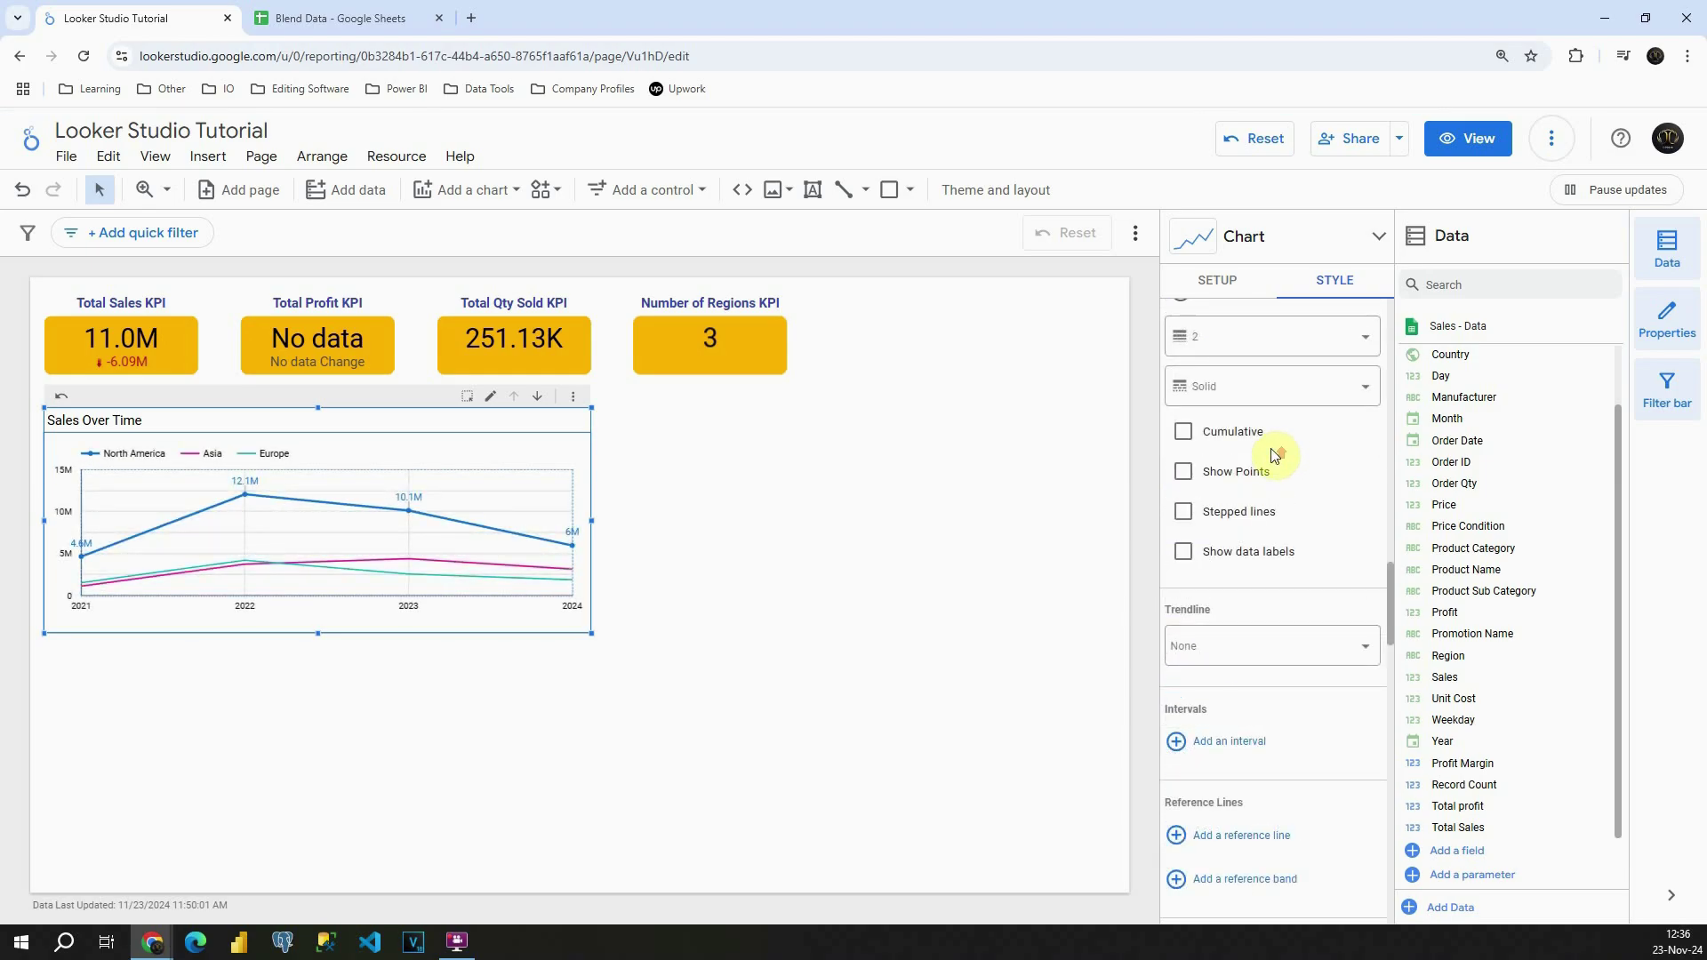
pyautogui.scroll(-3, 1271, 454)
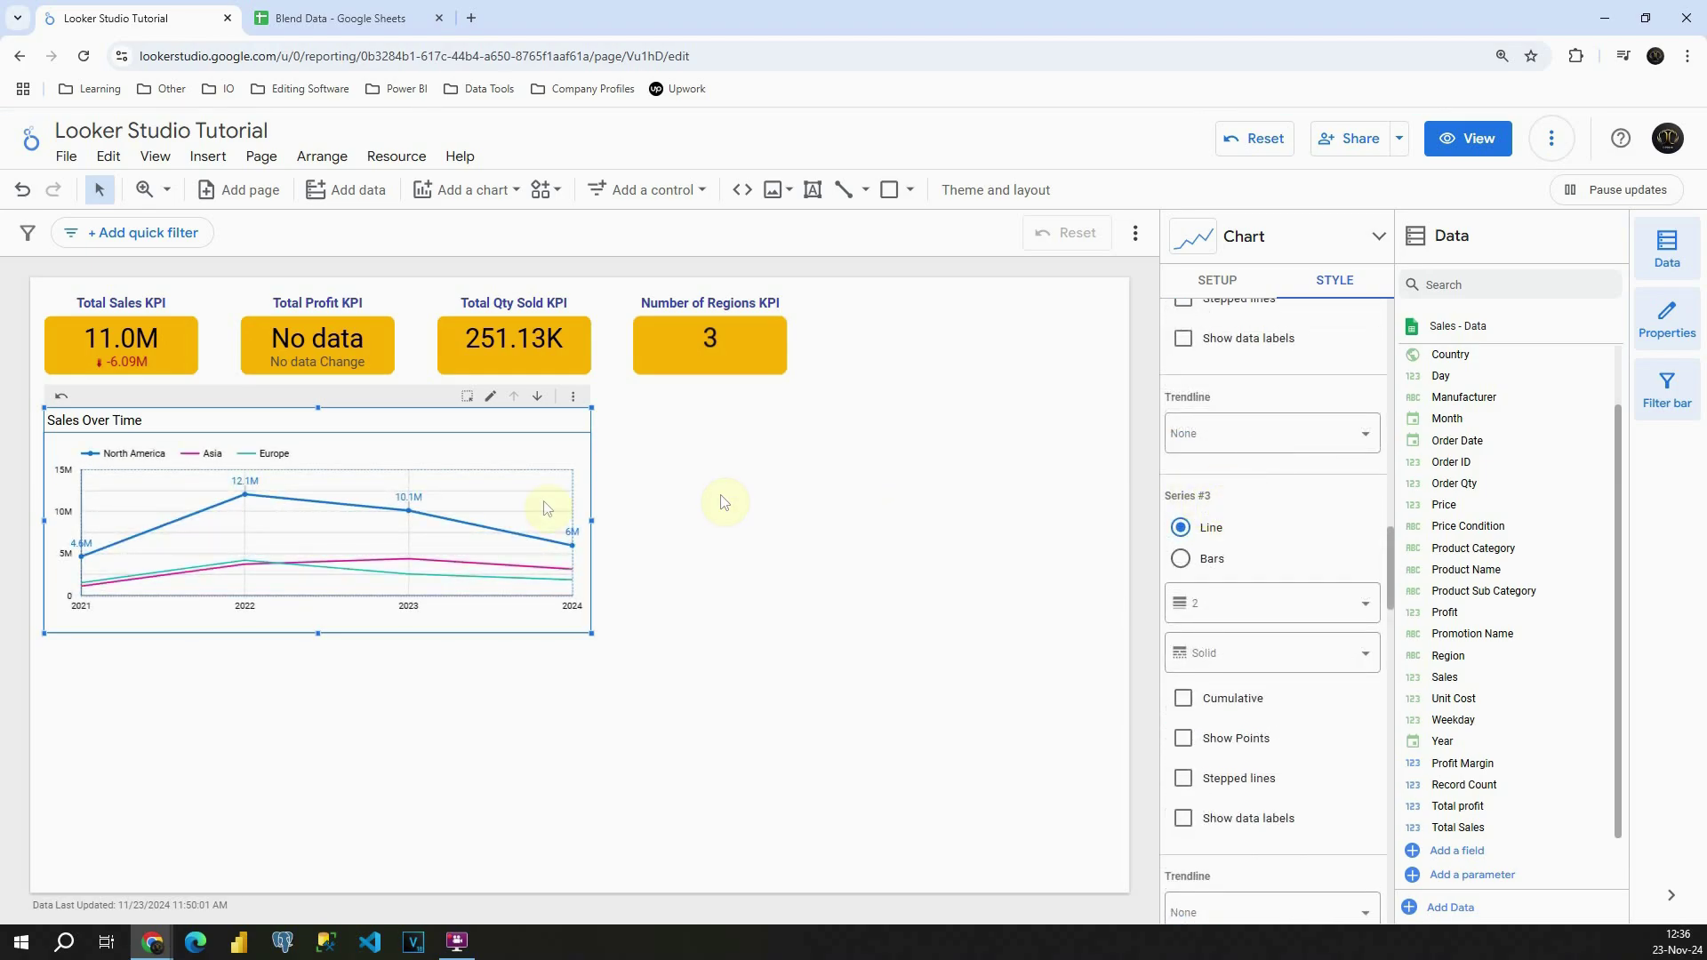
pyautogui.scroll(-4, 1316, 555)
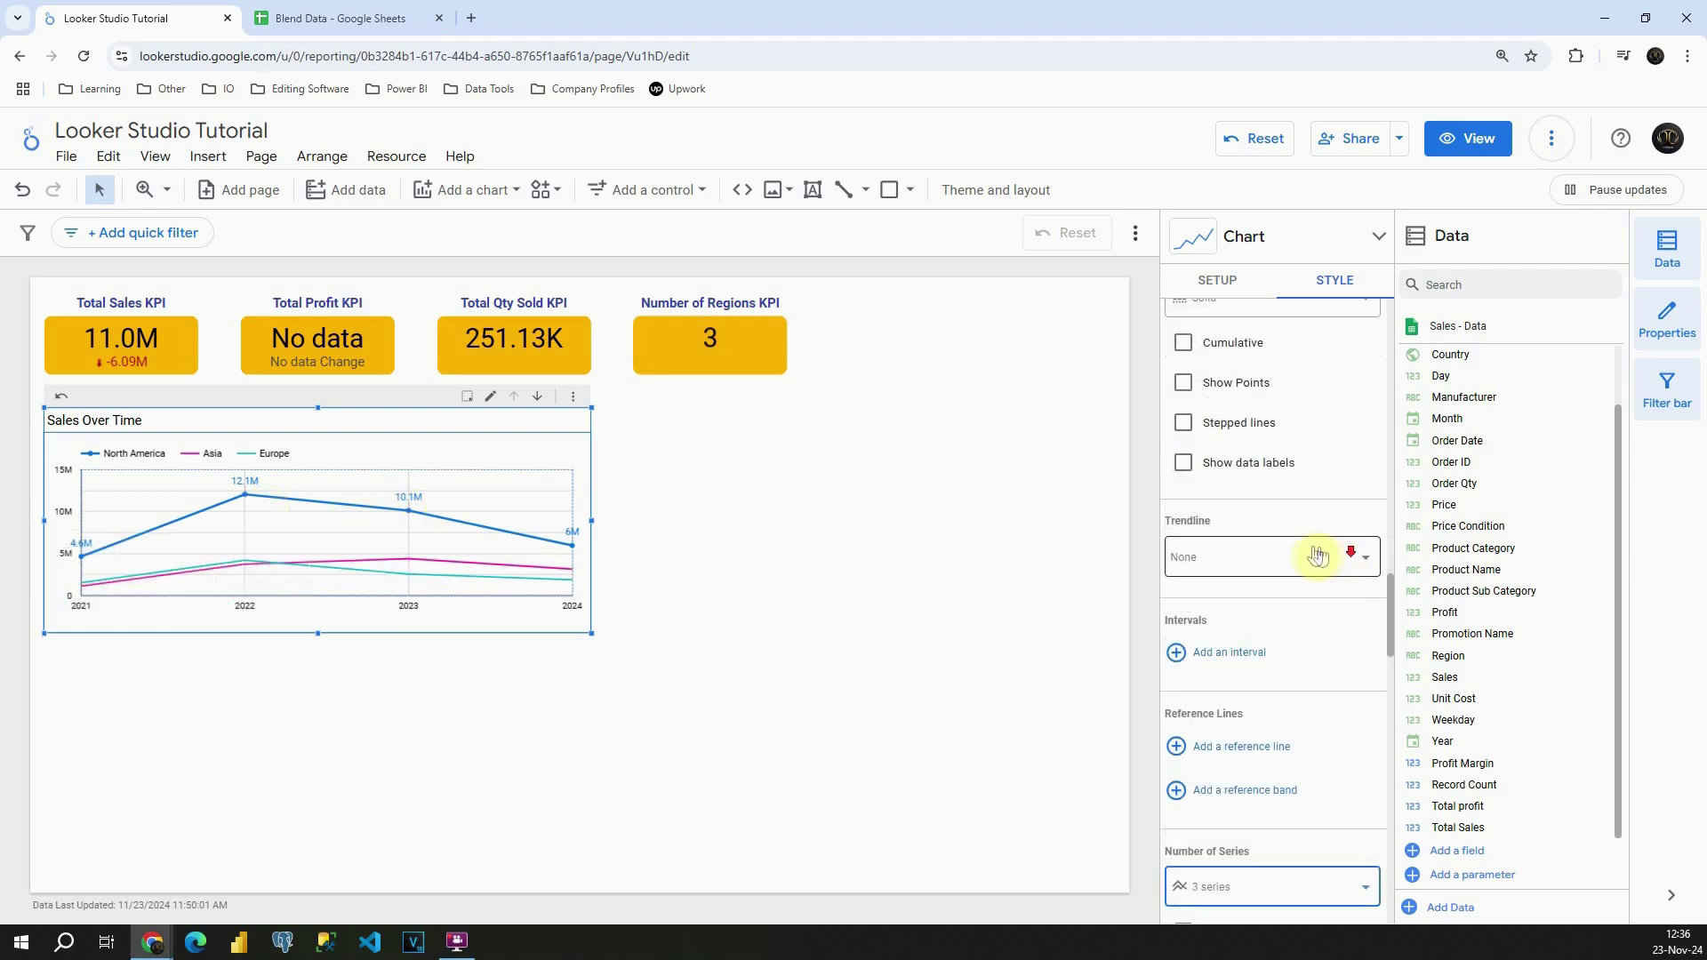
pyautogui.scroll(-5, 1317, 555)
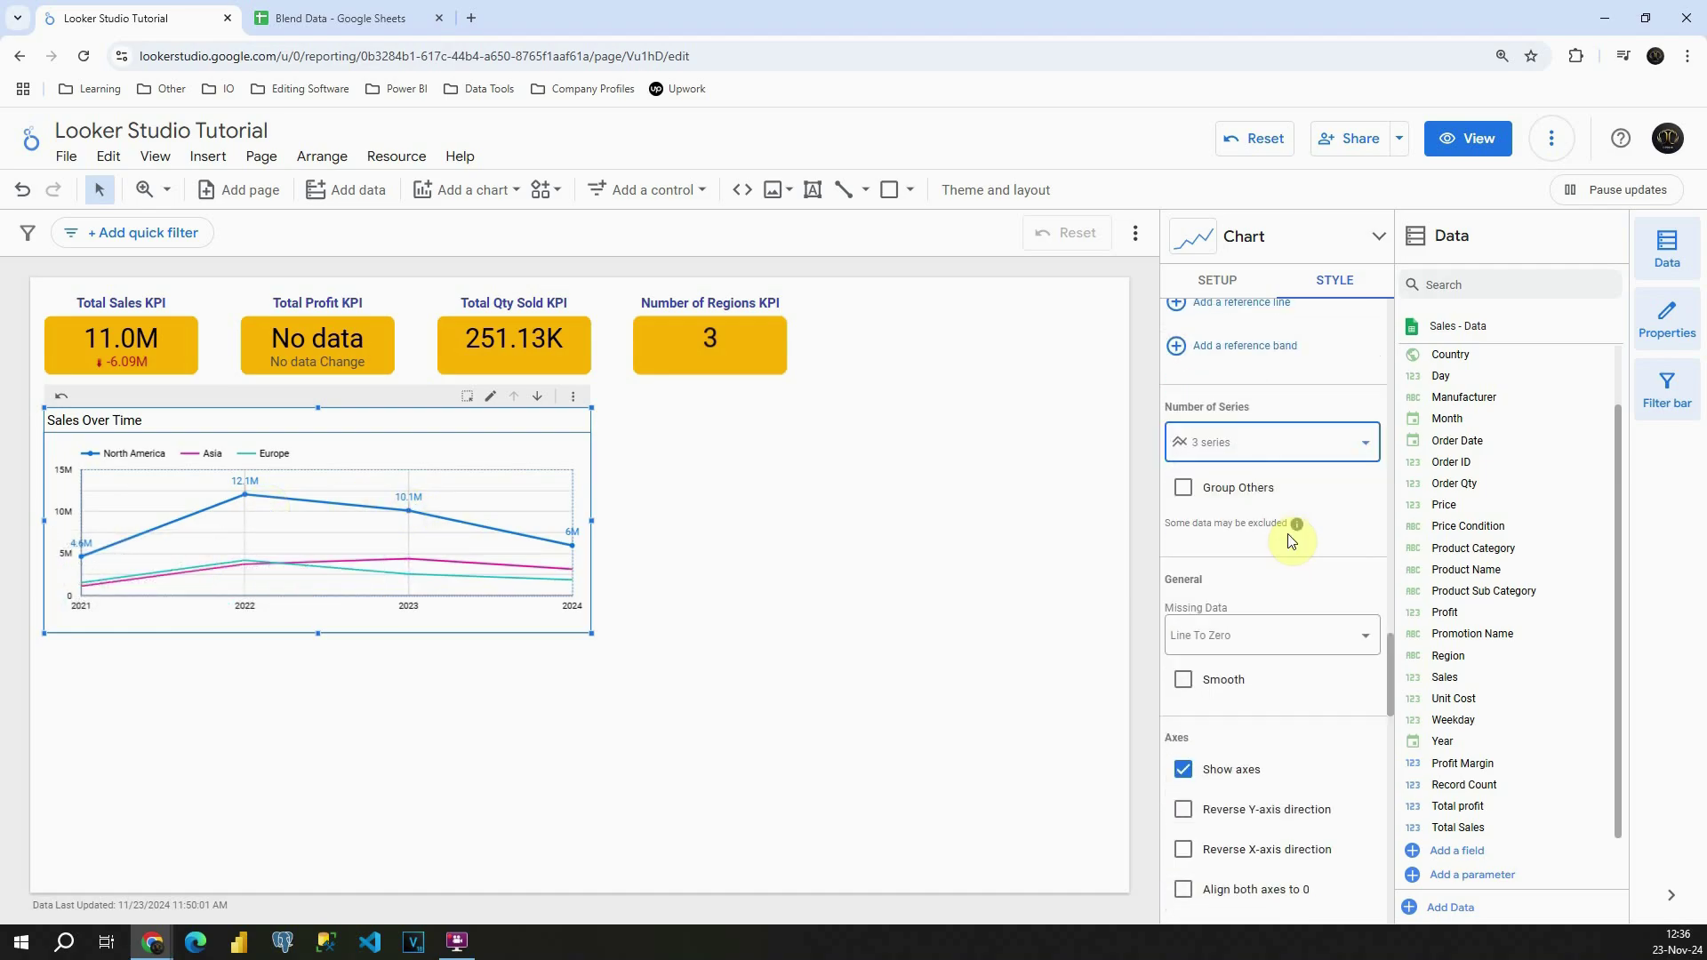
# - Scroll to the axis settings, briefly hiding then restoring the chart's axes
pyautogui.scroll(-2, 1259, 578)
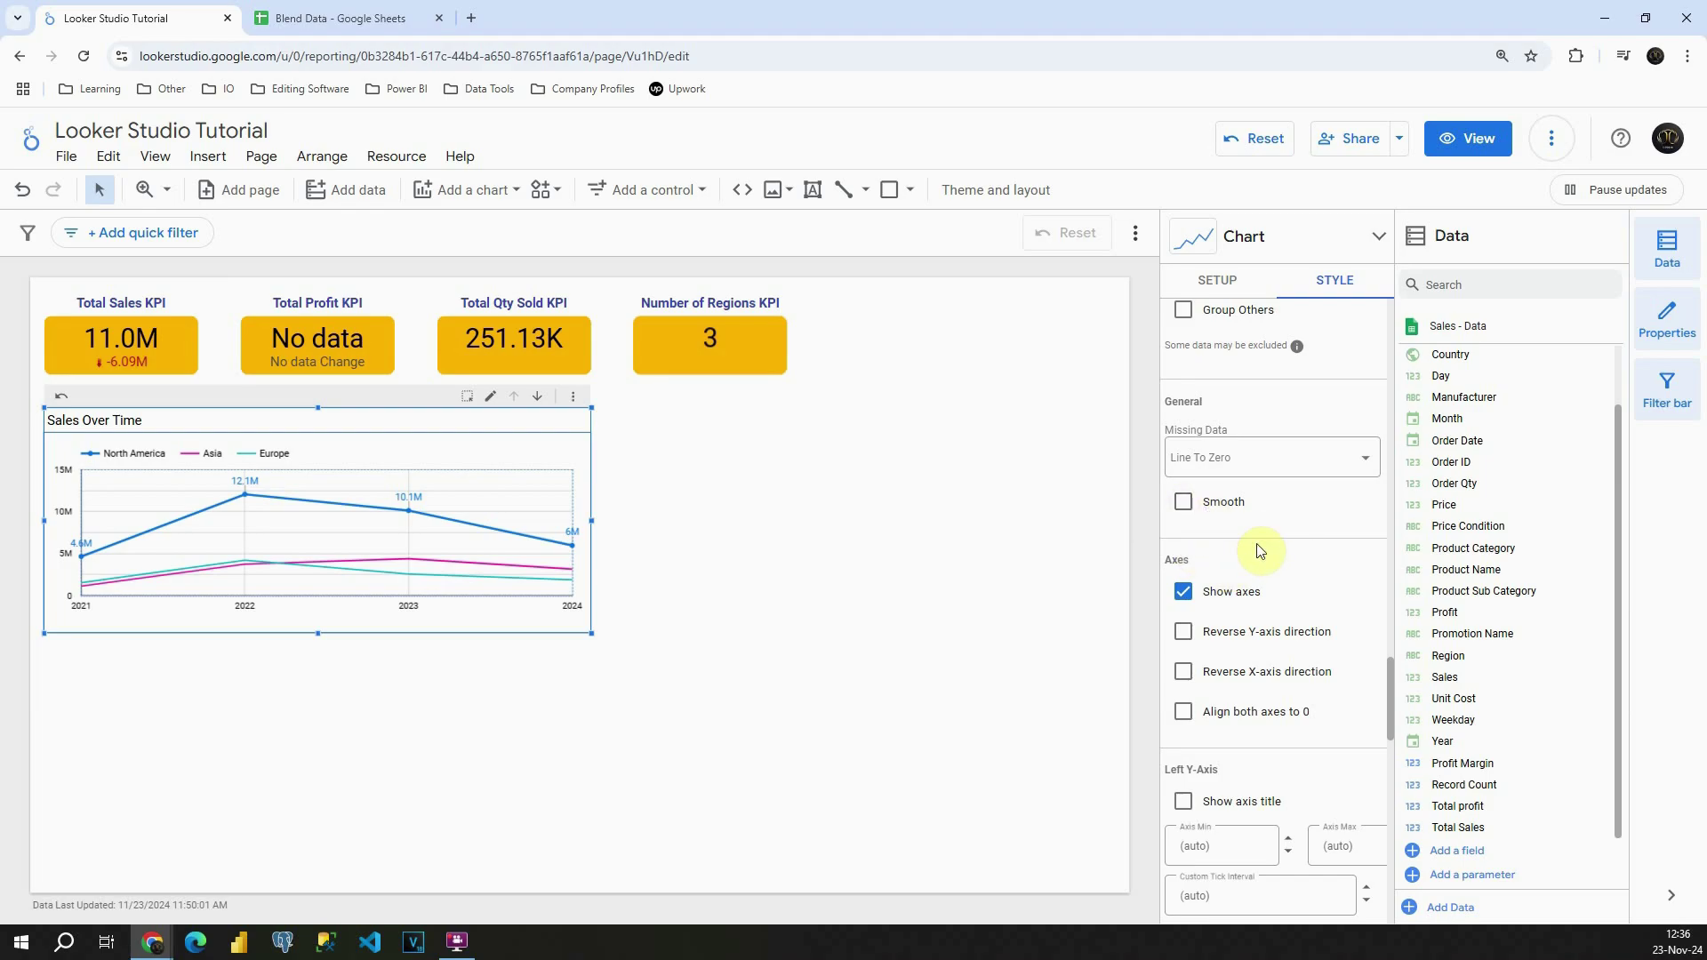
pyautogui.scroll(-2, 1269, 553)
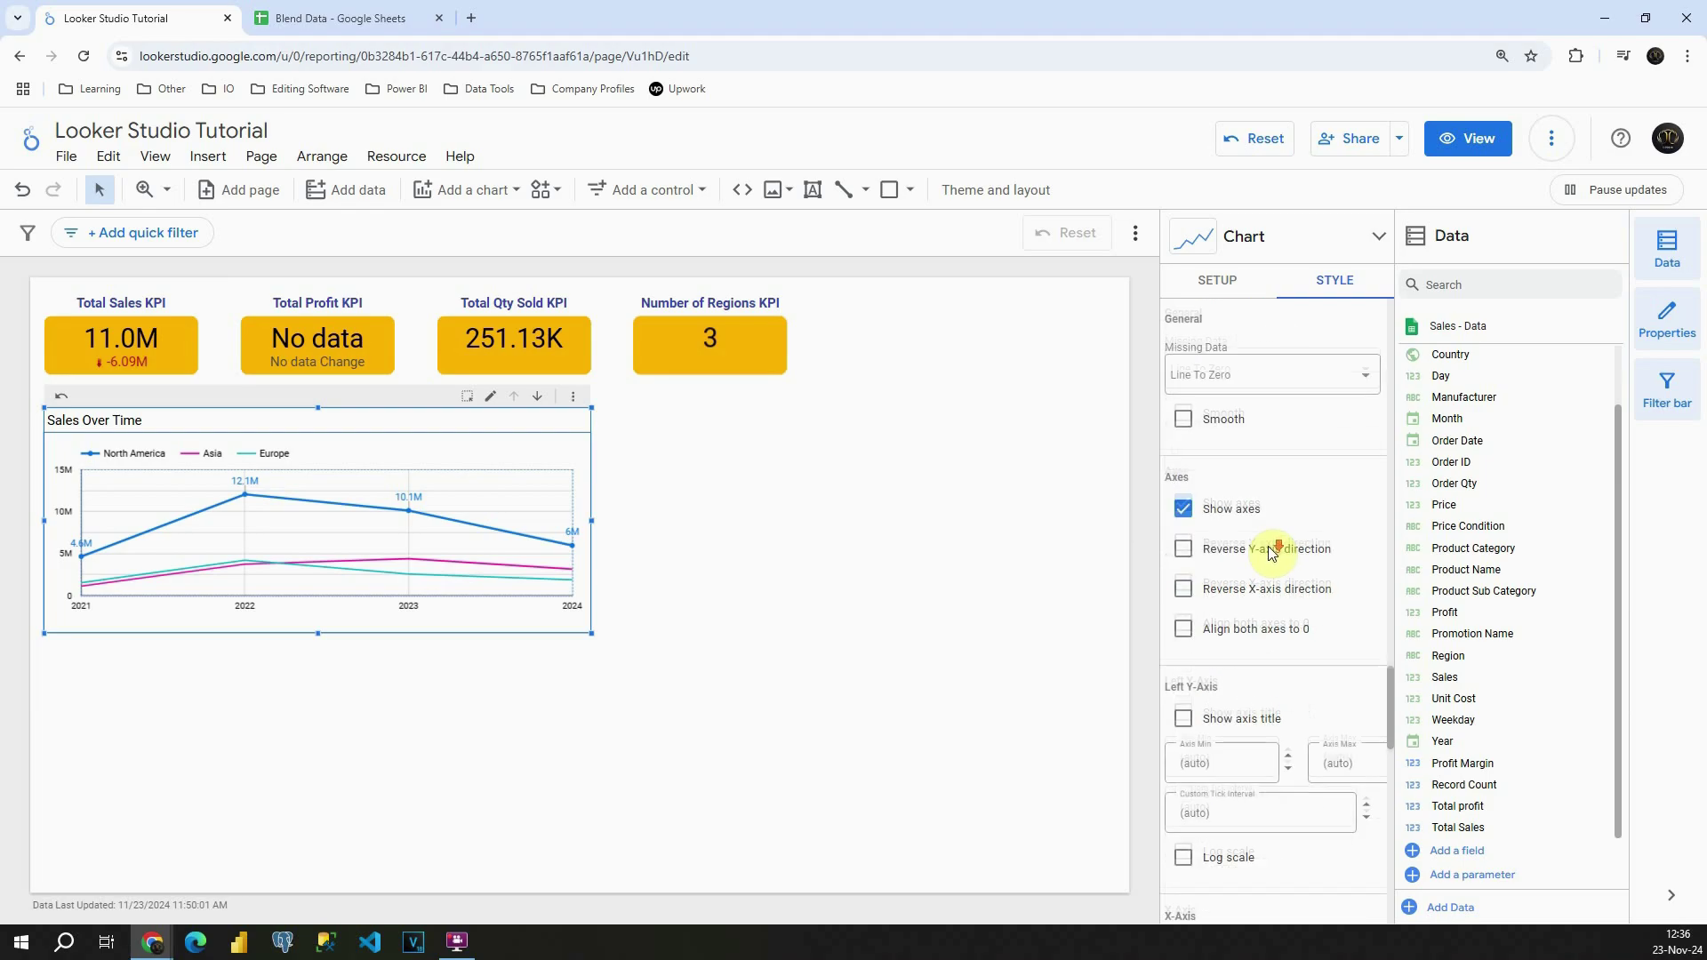
pyautogui.click(1182, 414)
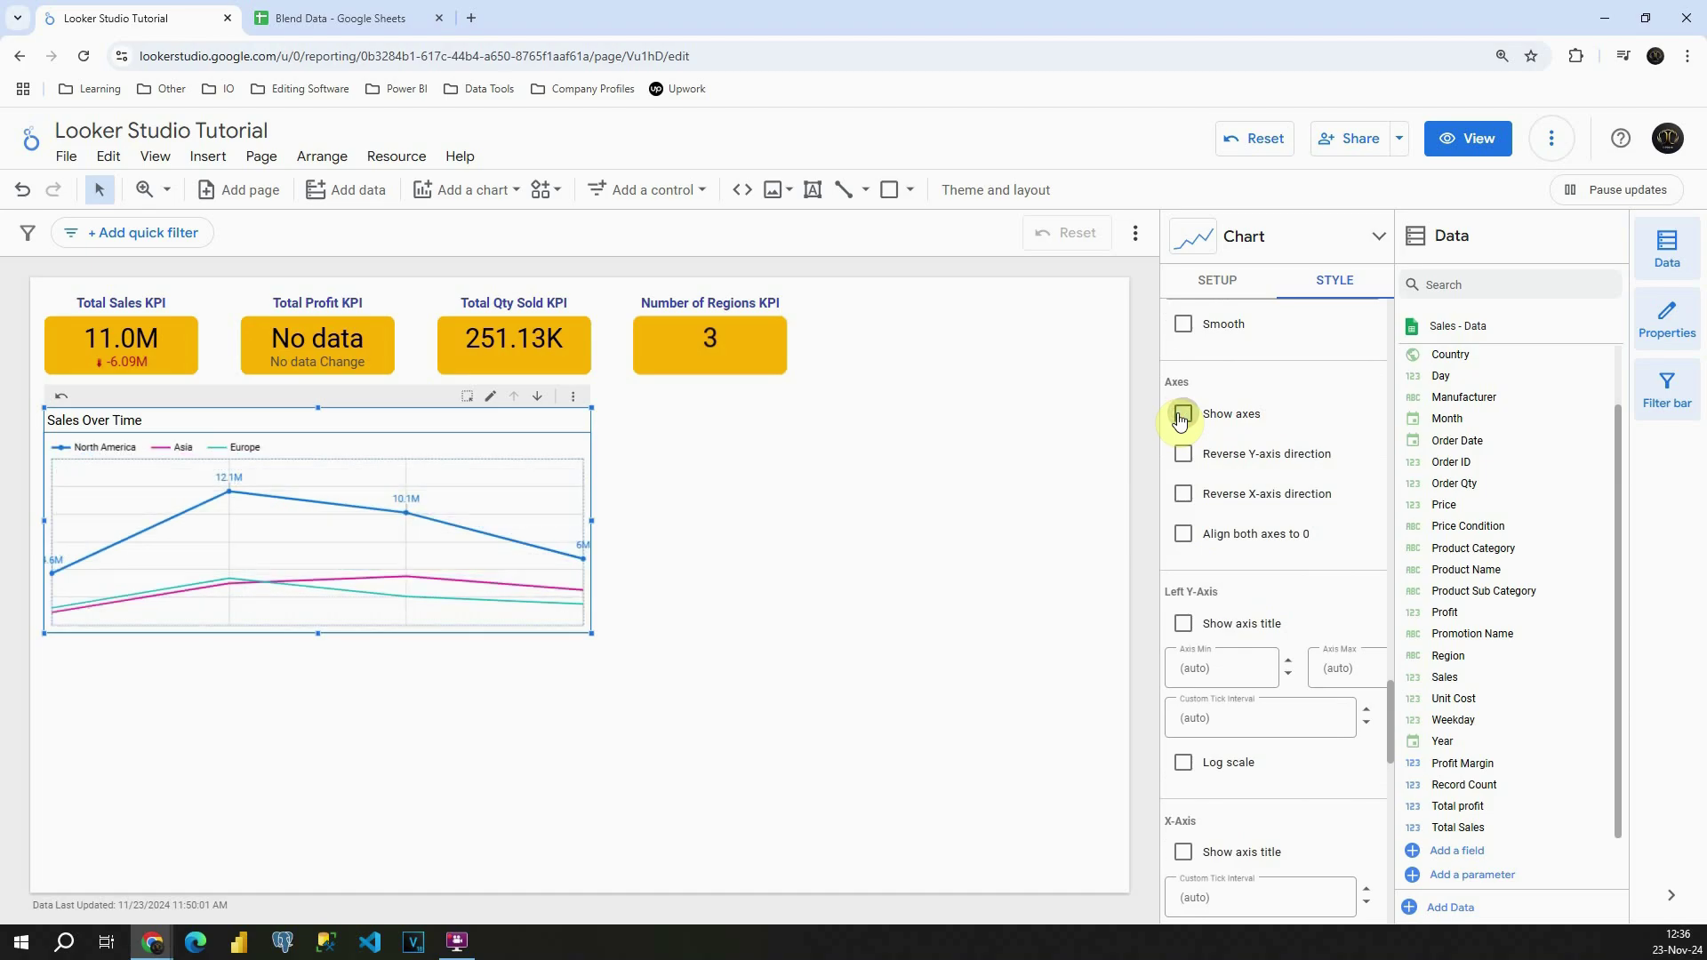
pyautogui.click(1180, 416)
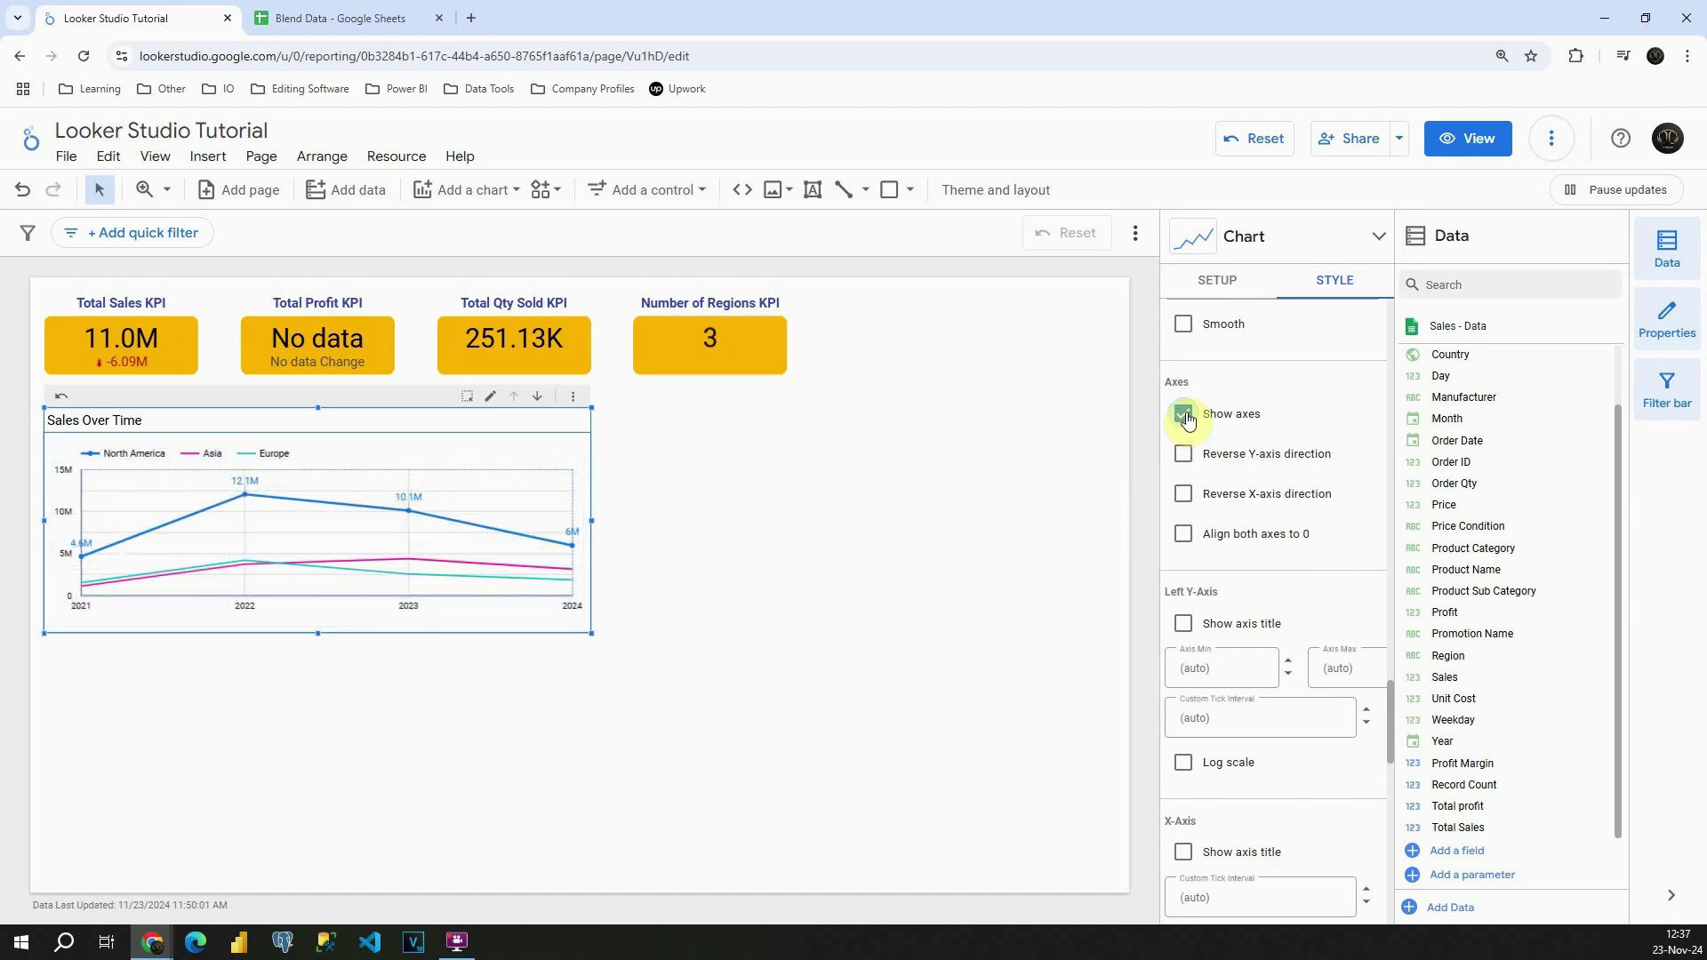
pyautogui.scroll(-1, 1187, 419)
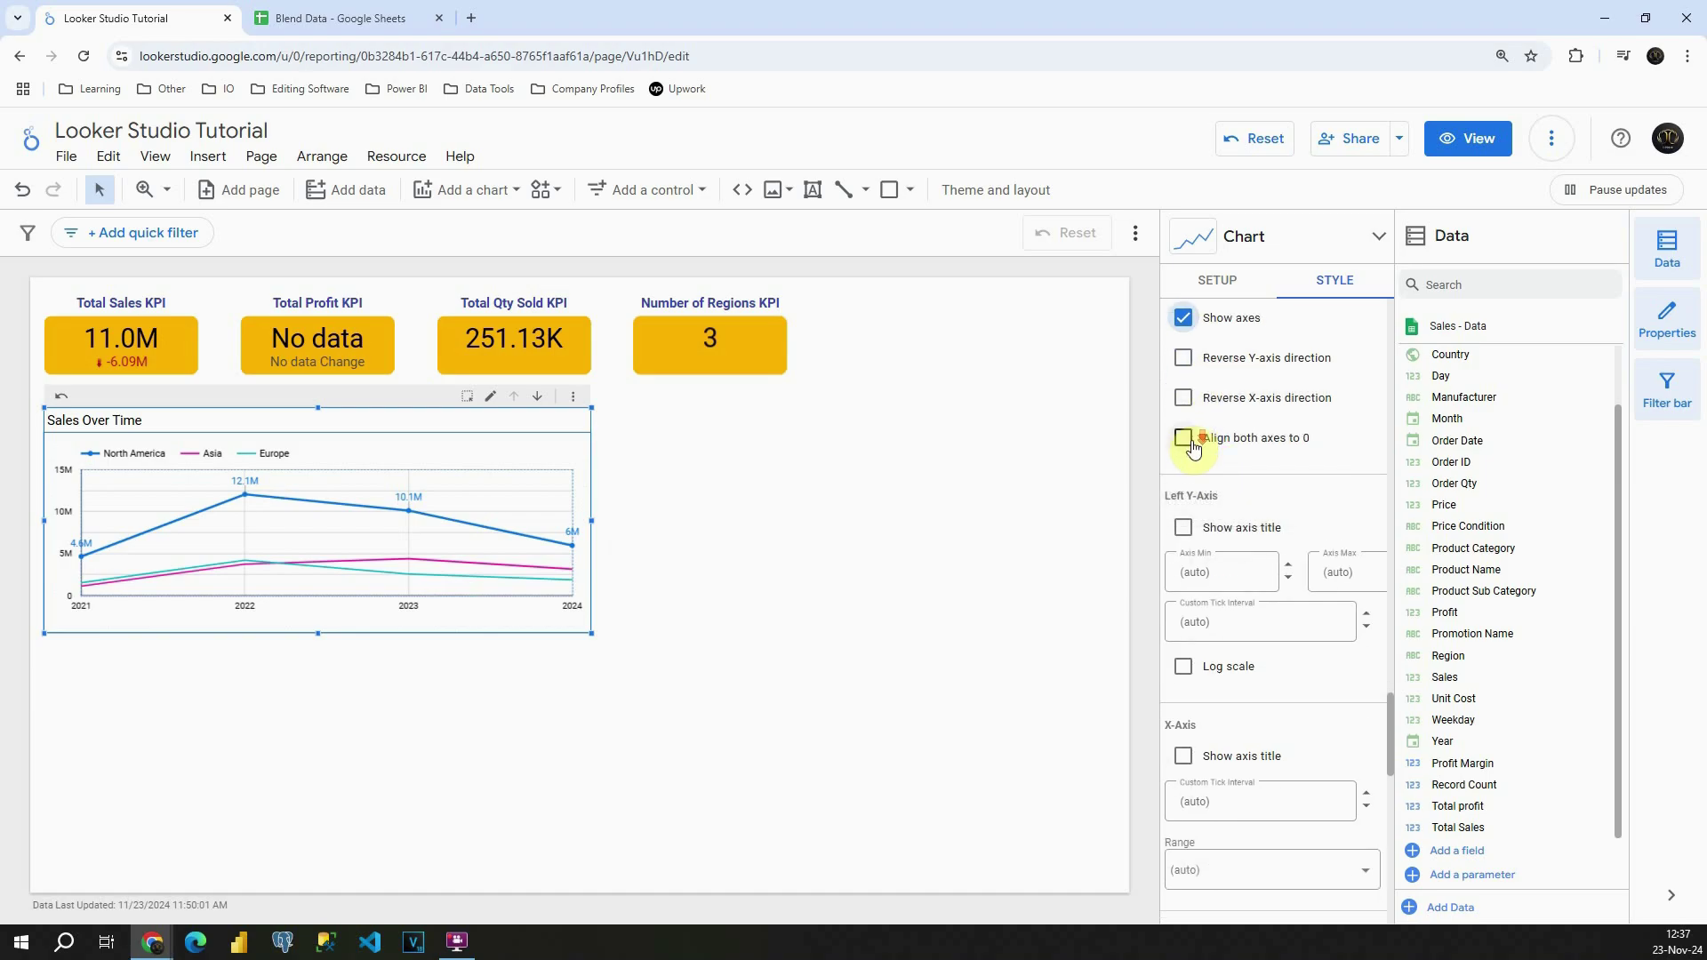
pyautogui.scroll(-1, 1191, 449)
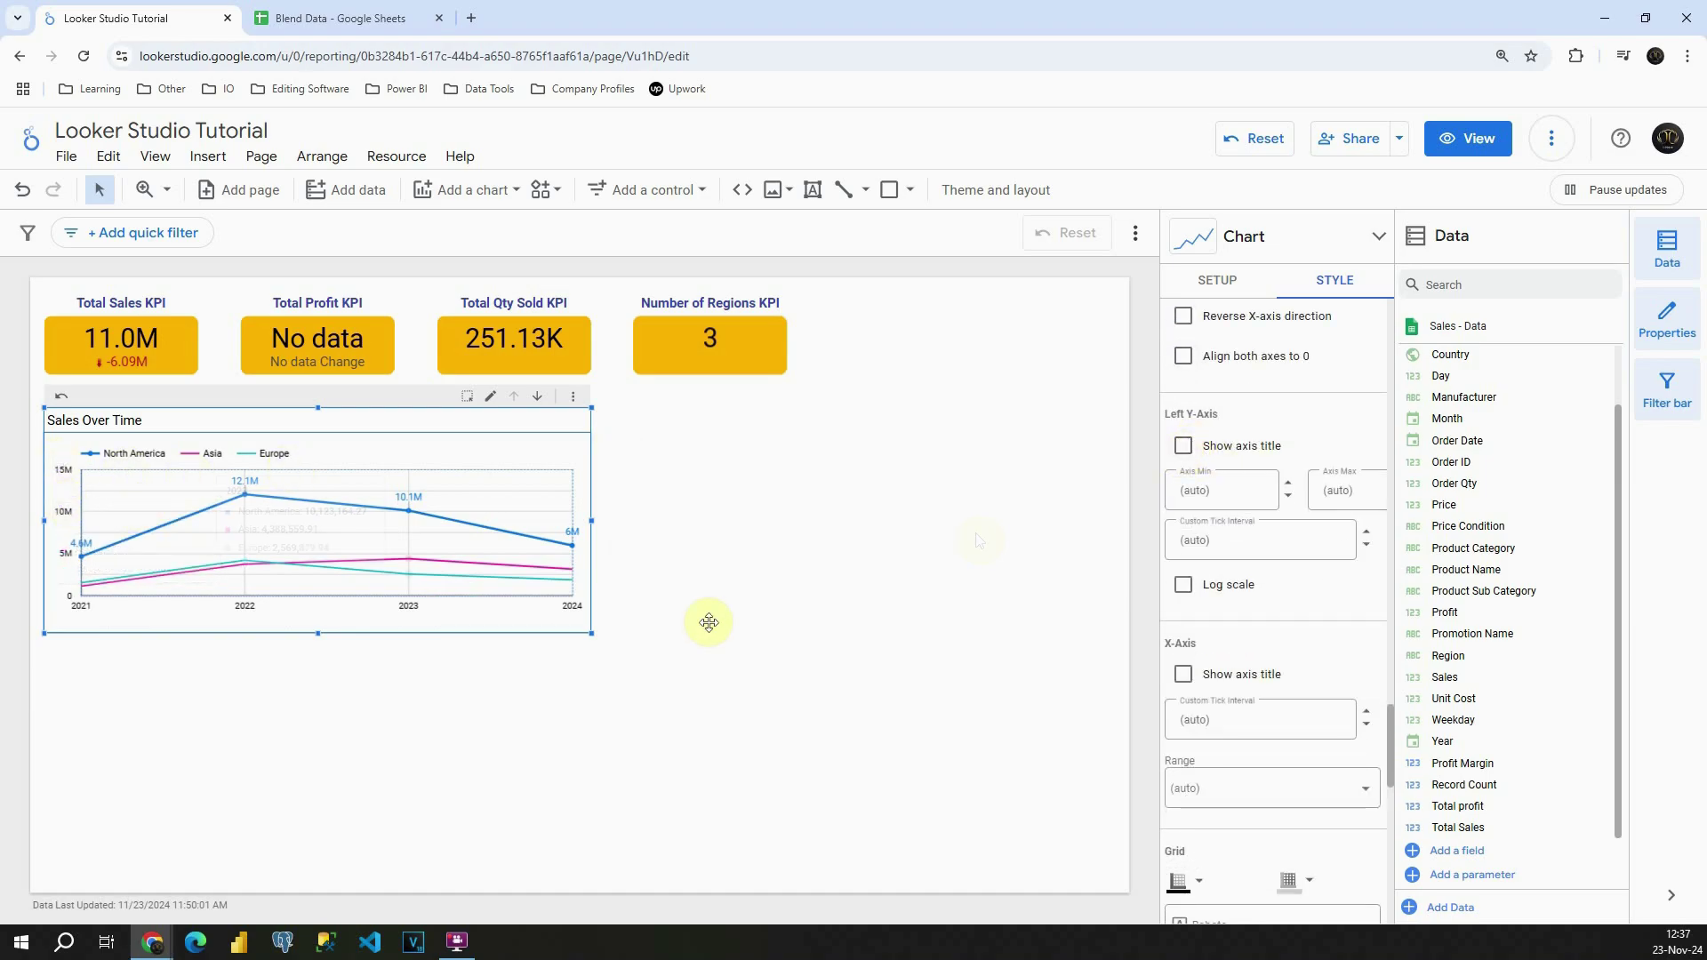
# - Turn on axis titles so 'Sales' labels the Y-axis and 'Year' the X-axis
pyautogui.click(1184, 445)
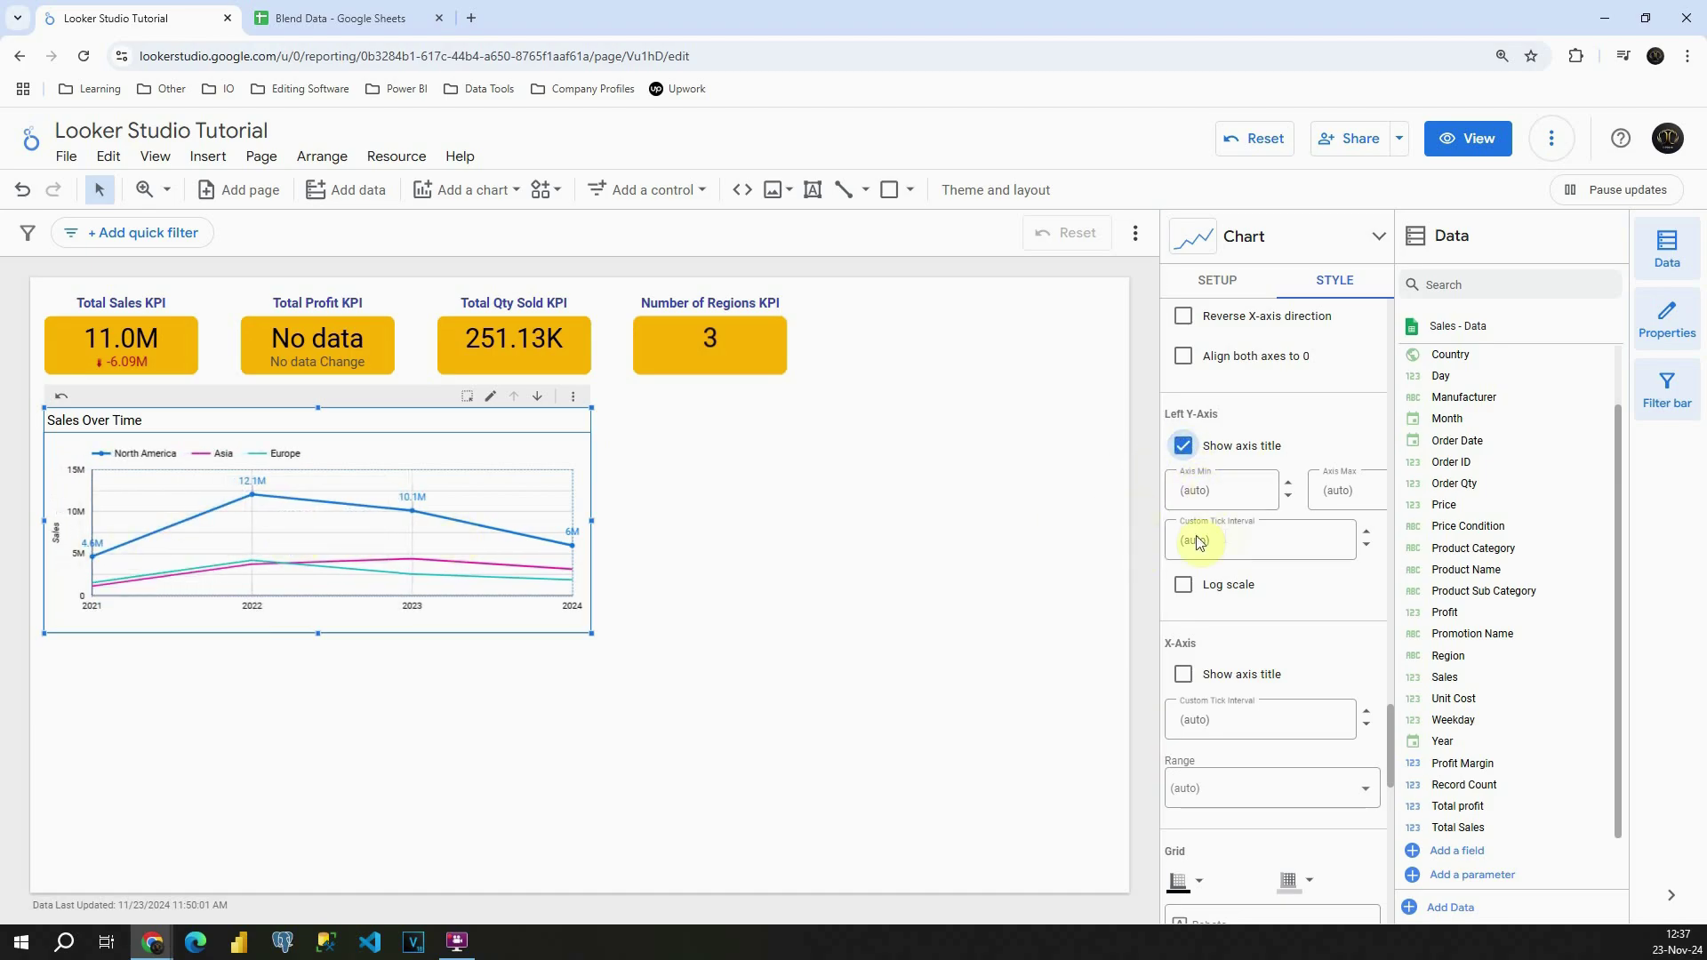
pyautogui.scroll(-2, 1204, 473)
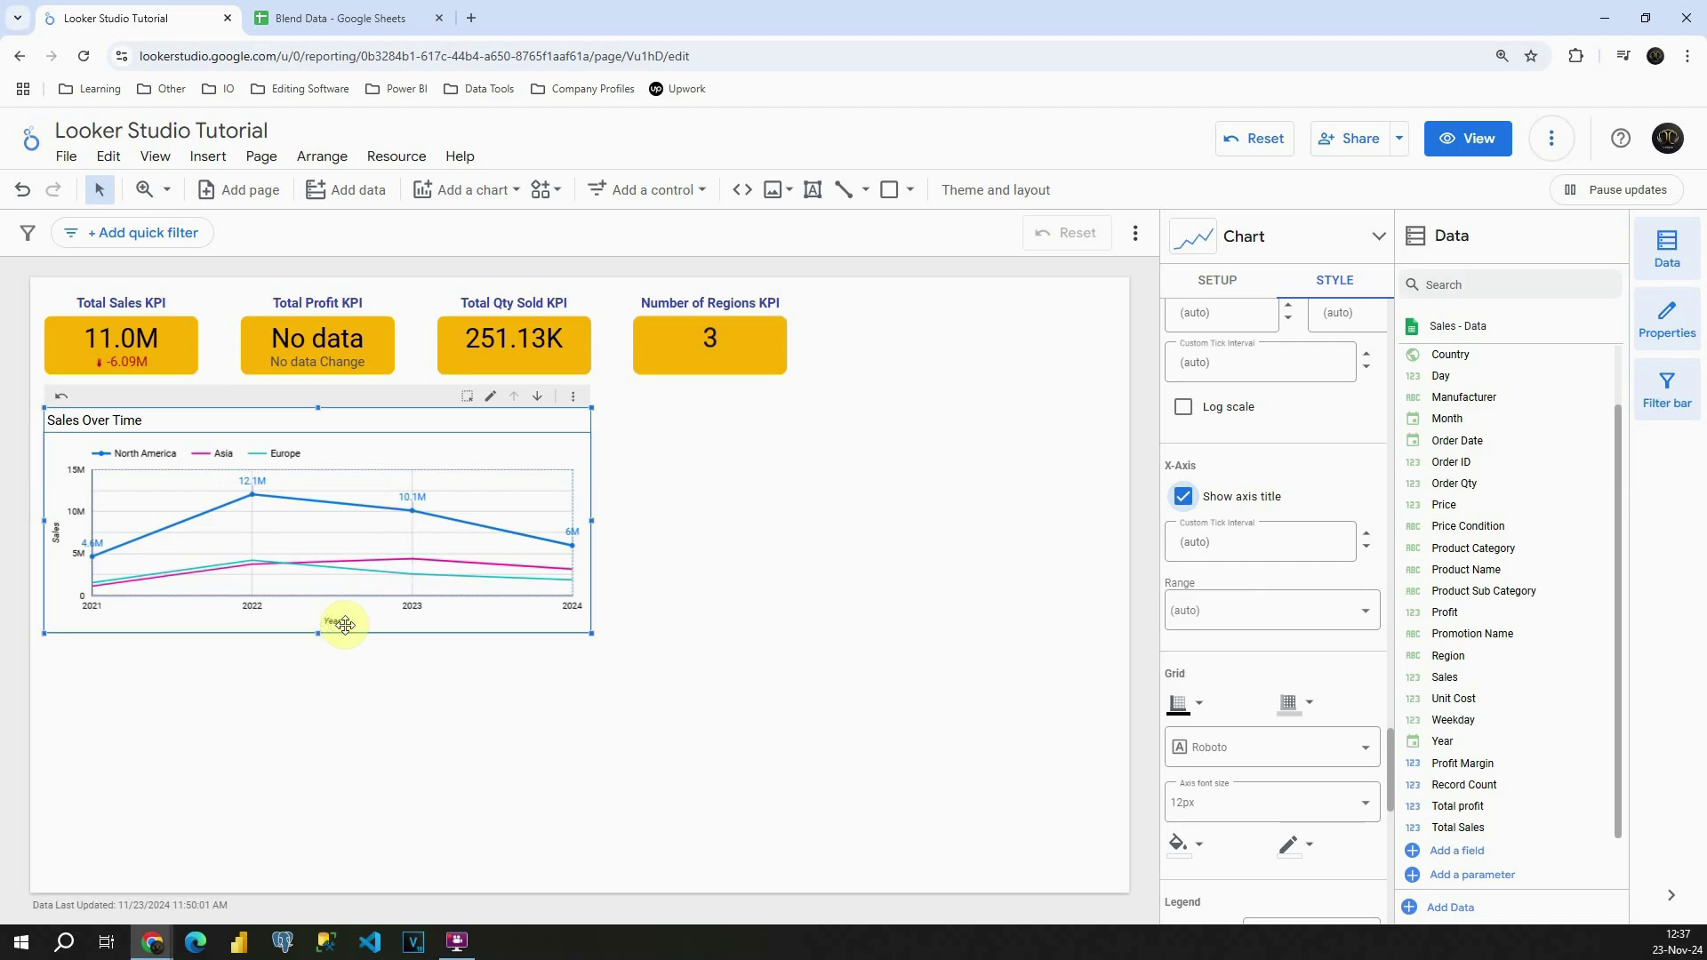
pyautogui.scroll(-2, 1197, 537)
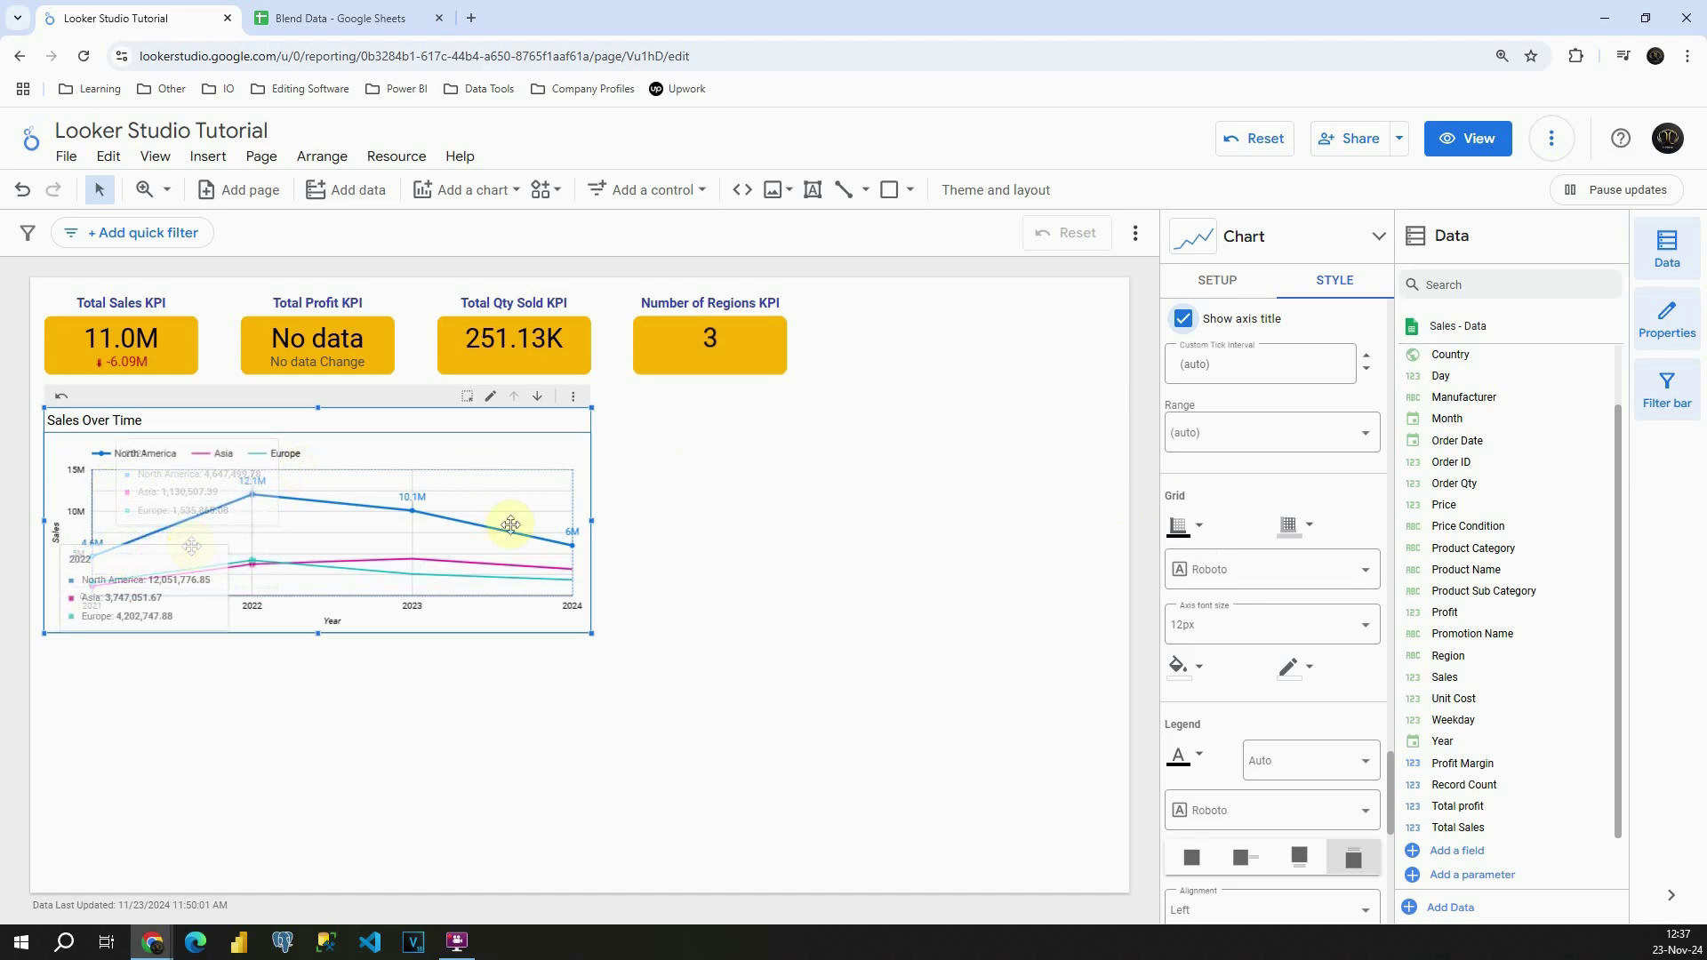
pyautogui.scroll(-2, 1280, 391)
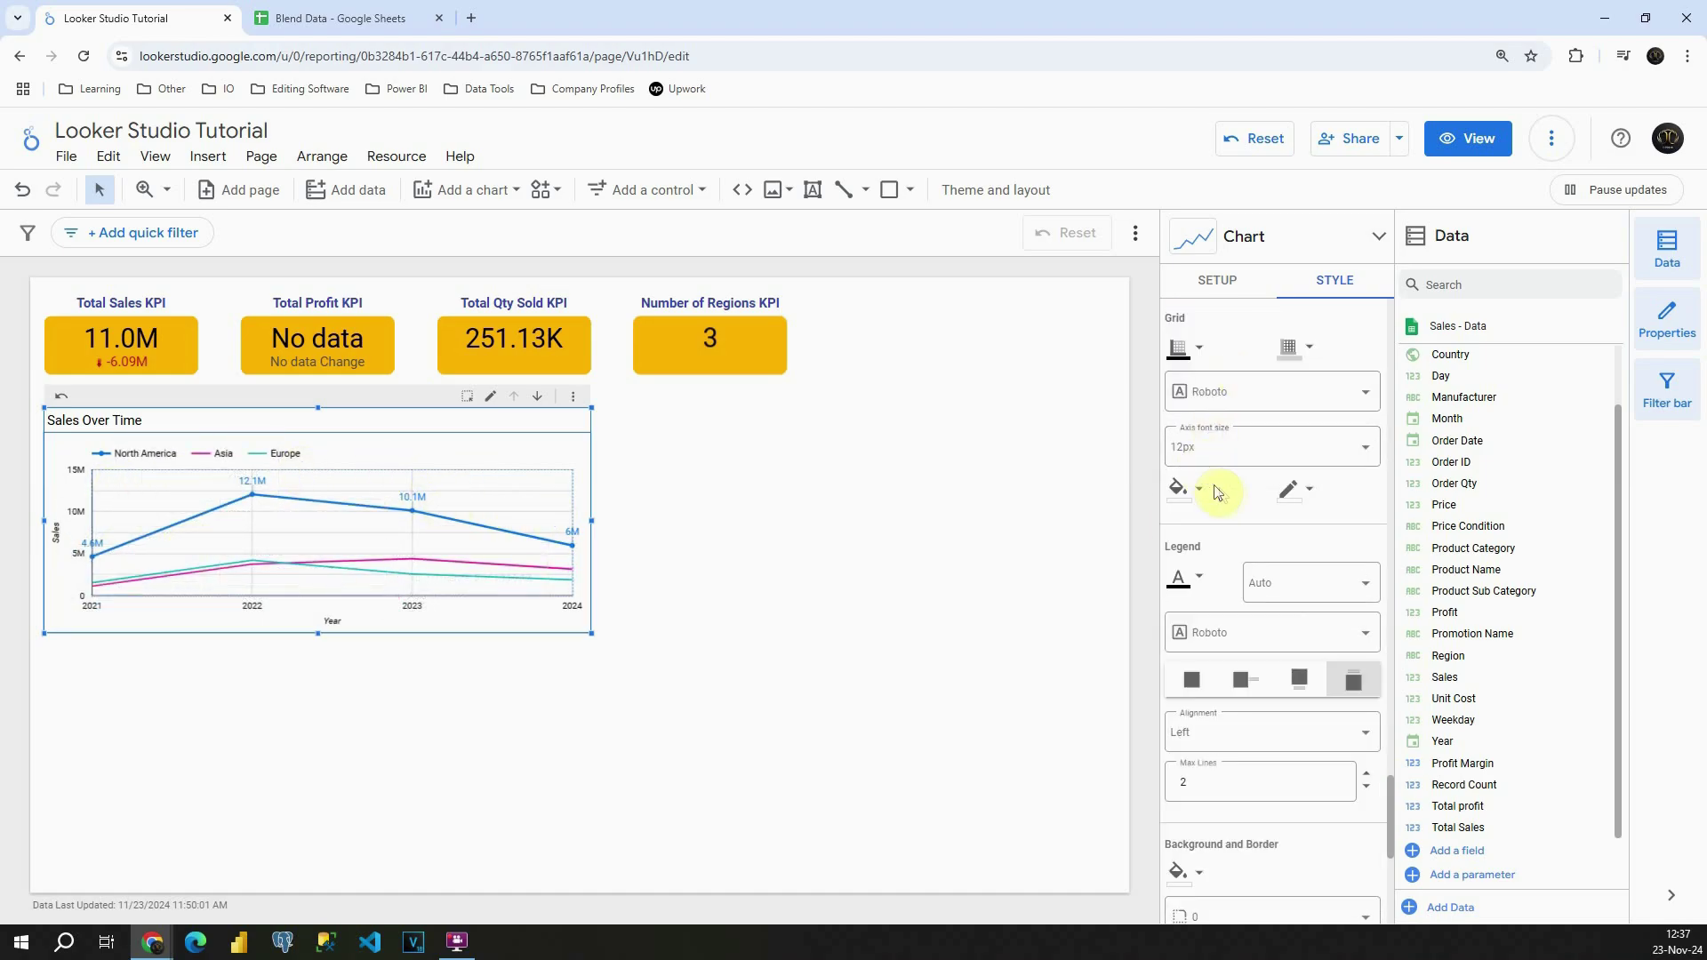
# - Glance at the Legend font colour, then open the Background fill colour picker
pyautogui.scroll(-1, 1223, 495)
pyautogui.click(1191, 489)
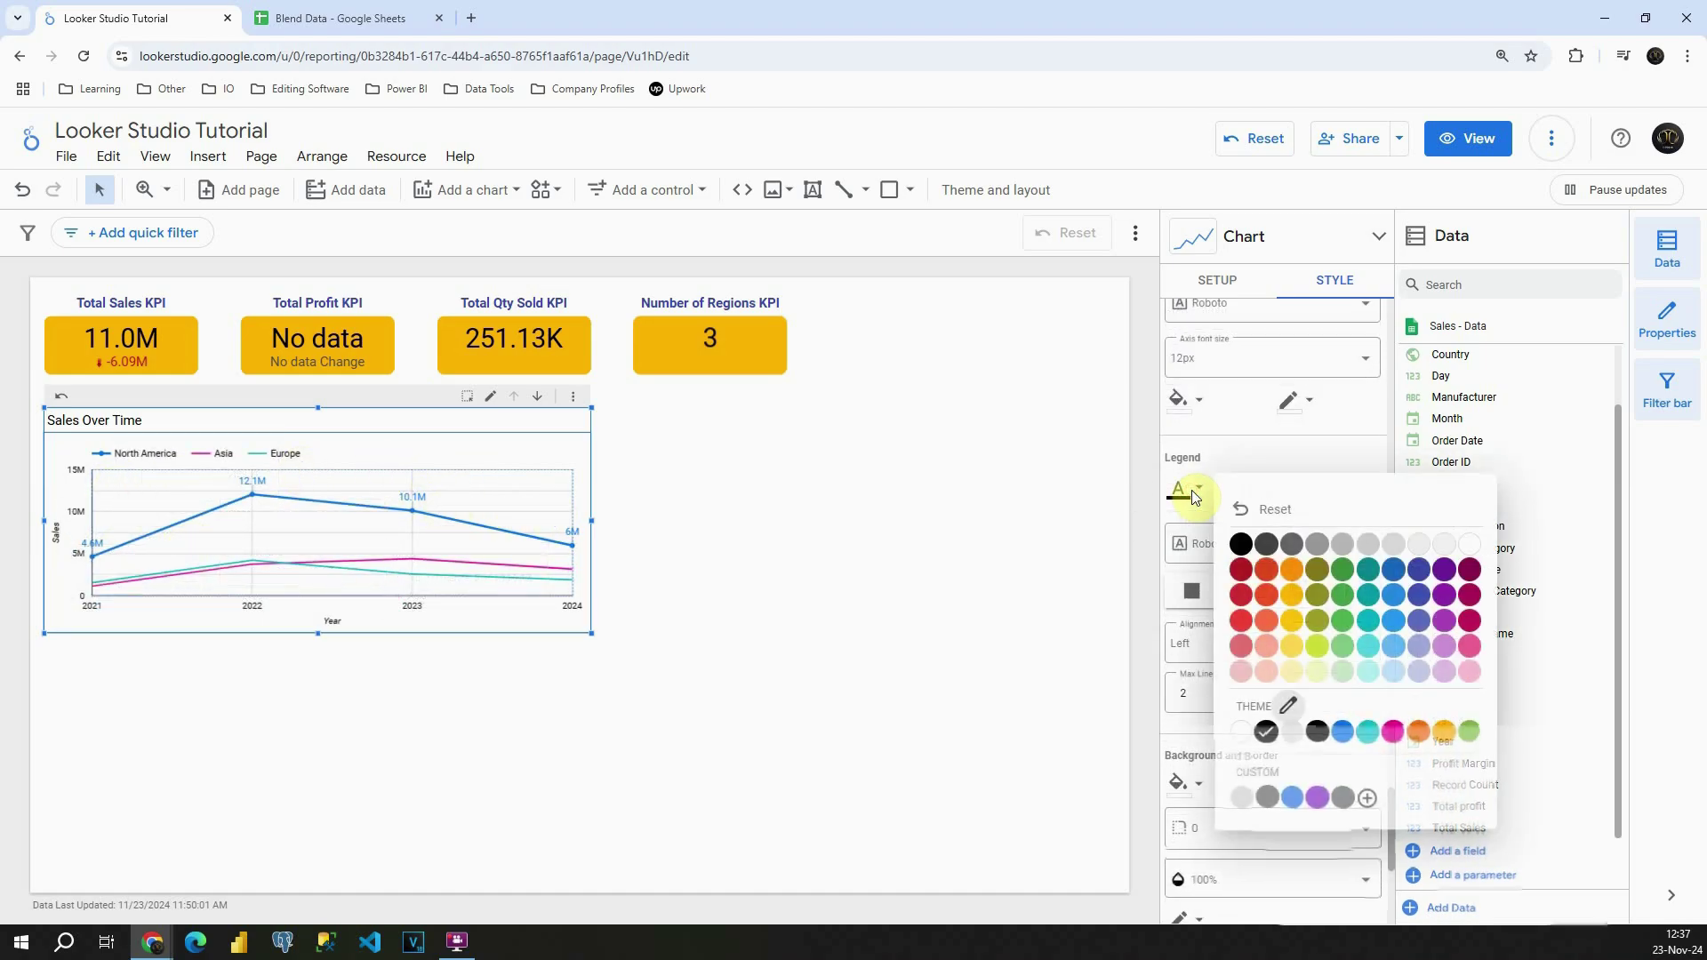
pyautogui.click(1257, 445)
pyautogui.scroll(-4, 1230, 460)
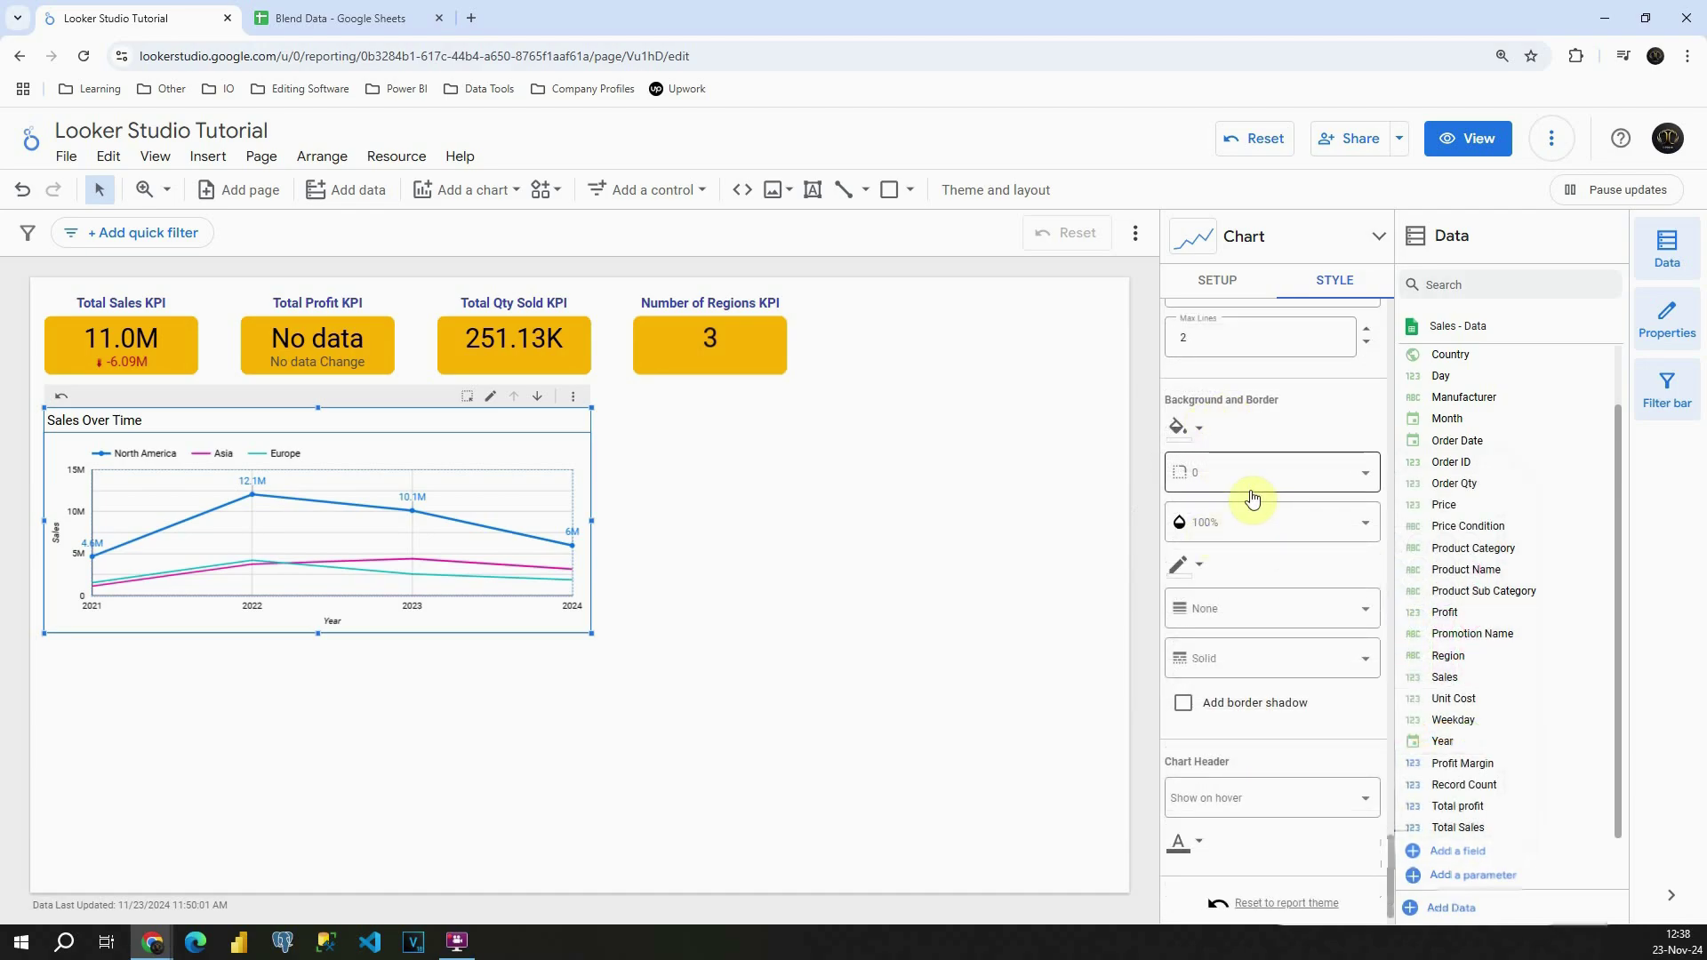
pyautogui.scroll(-1, 1251, 498)
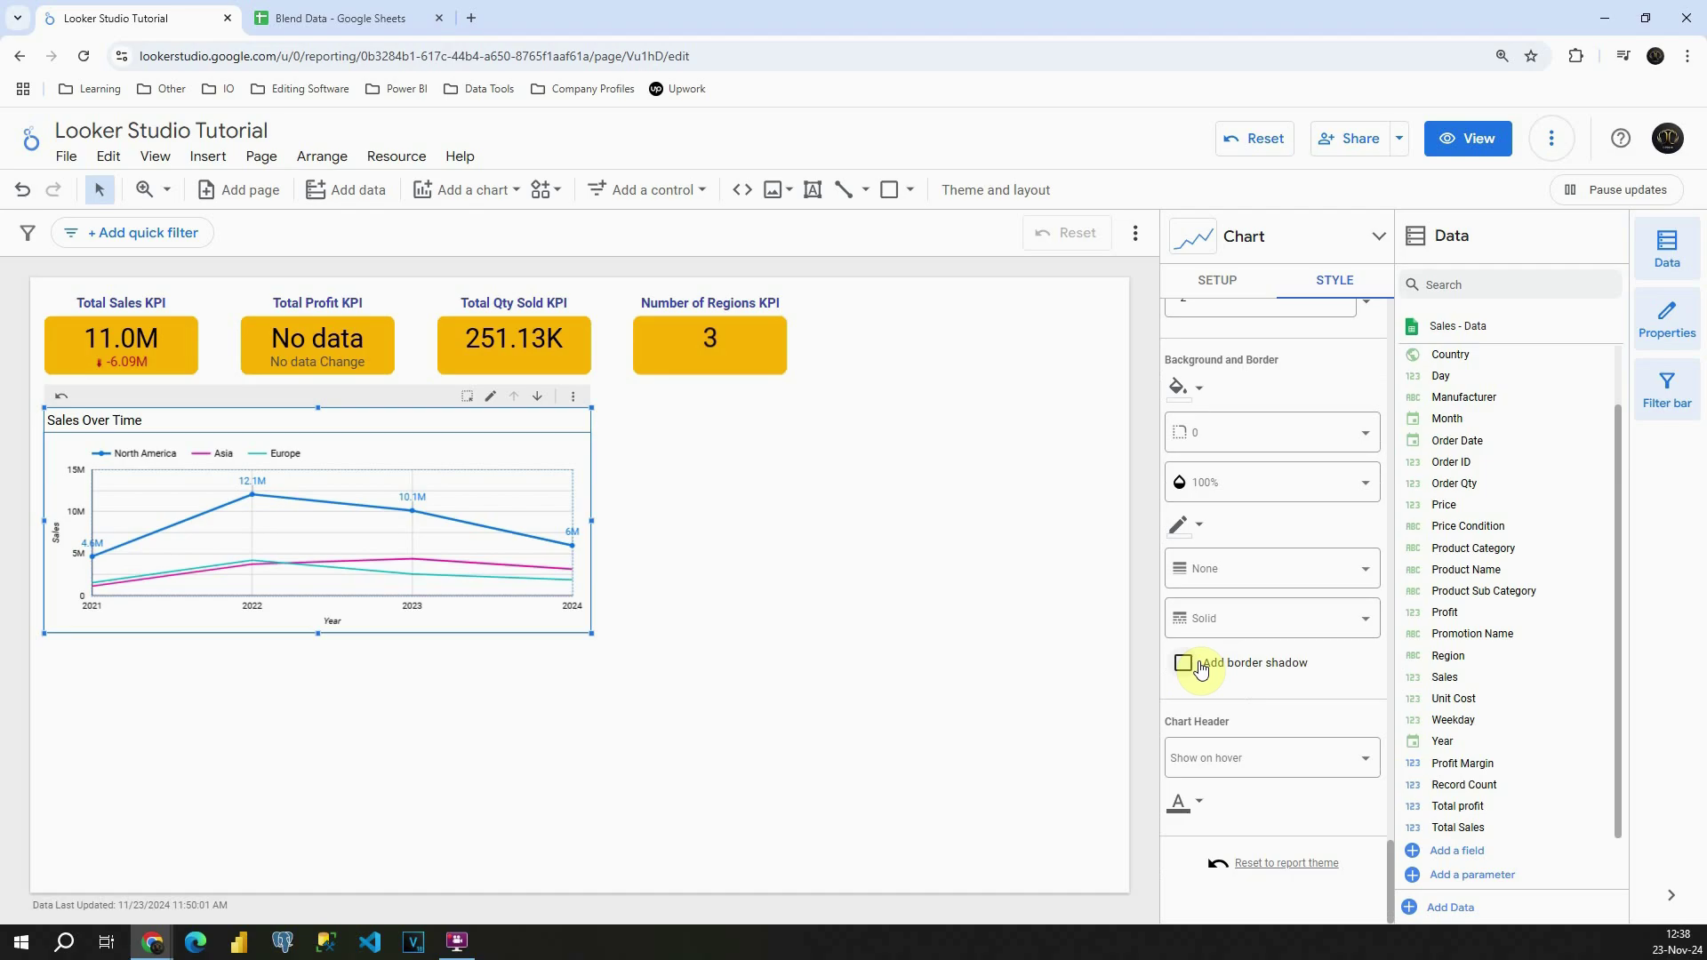
pyautogui.click(1191, 387)
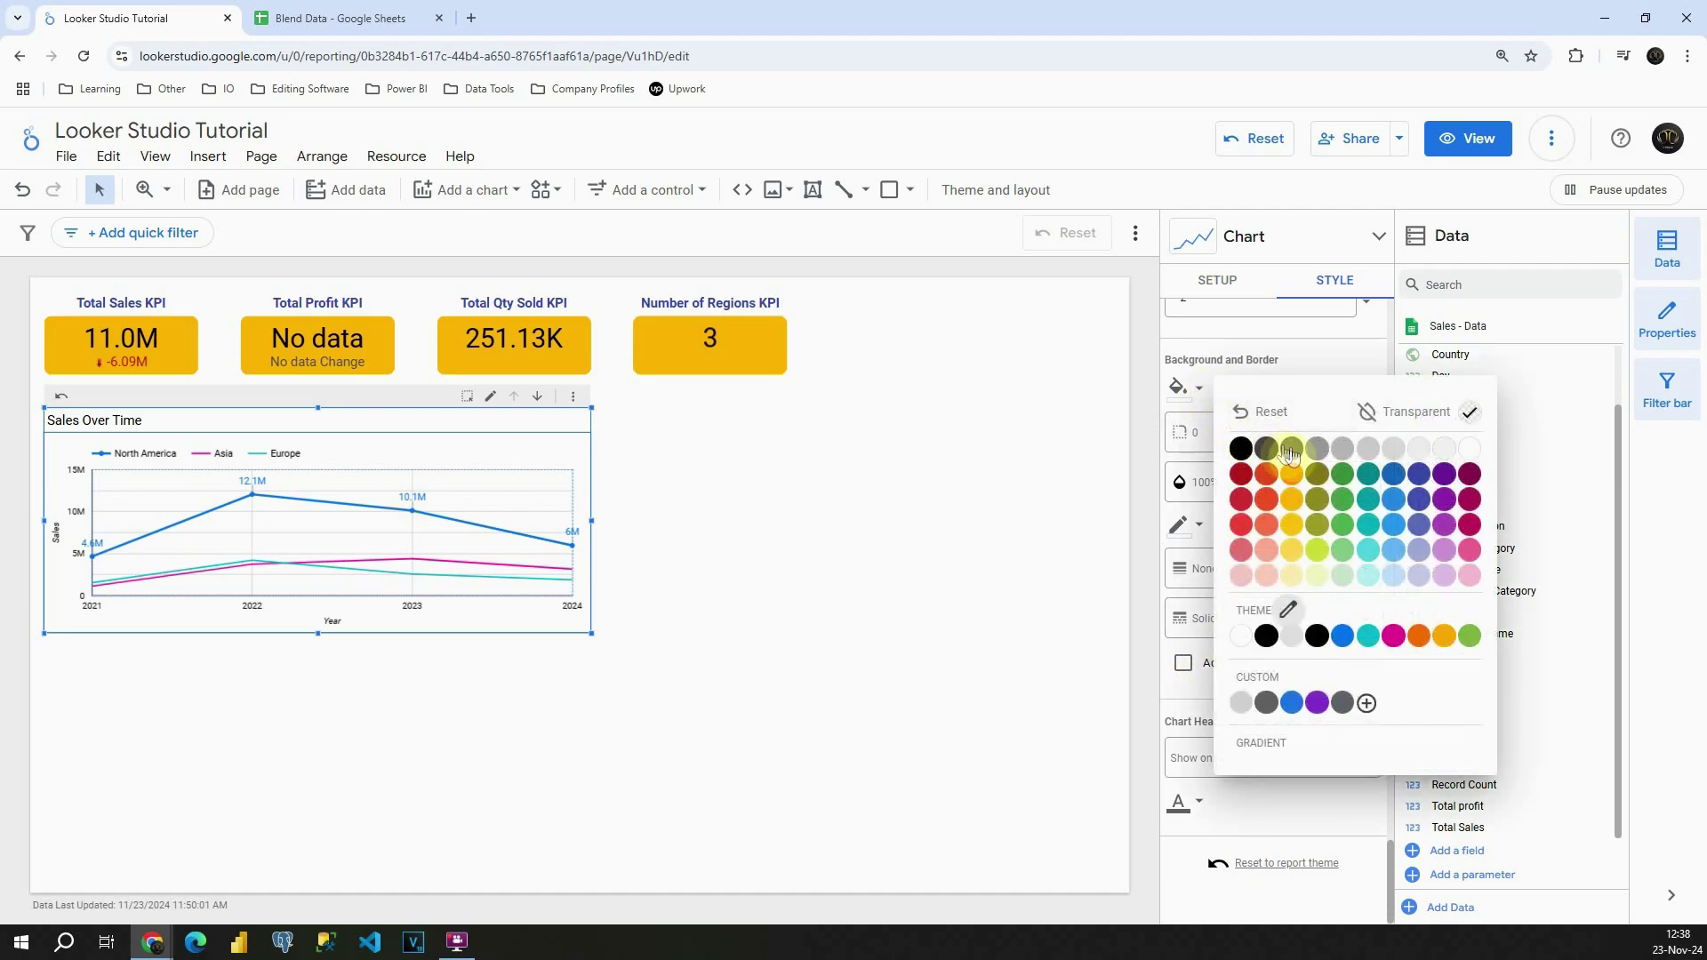
# - Fill the chart background with light grey and reselect the chart to review it
pyautogui.click(1368, 449)
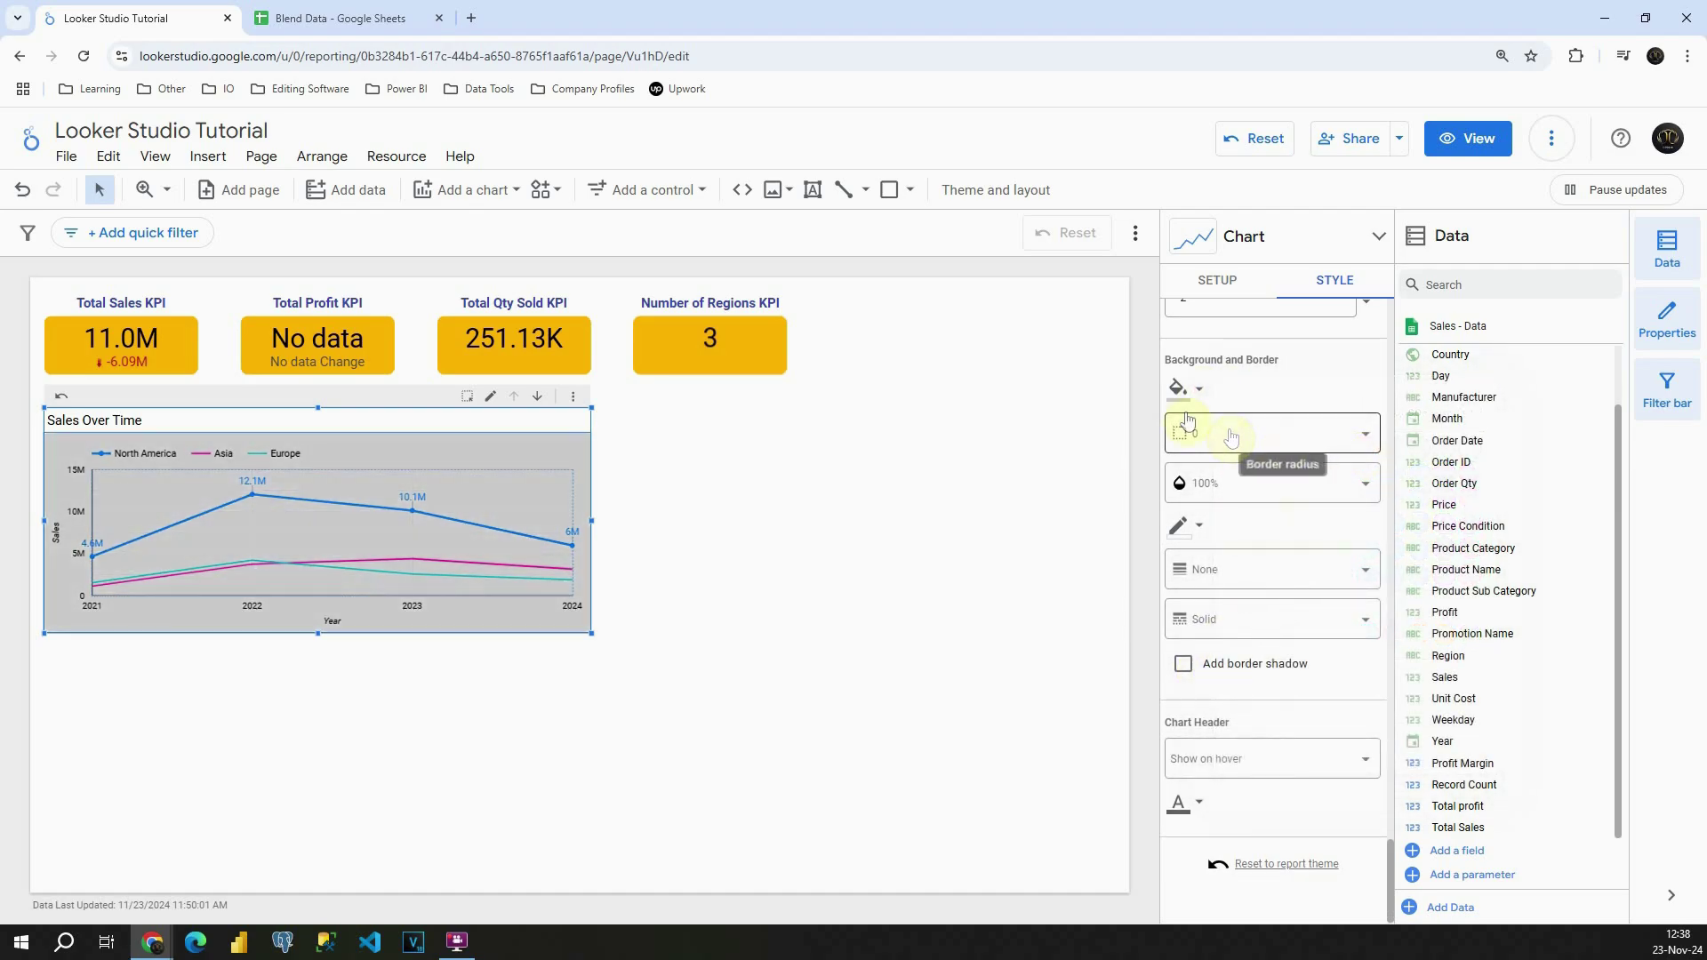
pyautogui.click(915, 460)
pyautogui.click(514, 451)
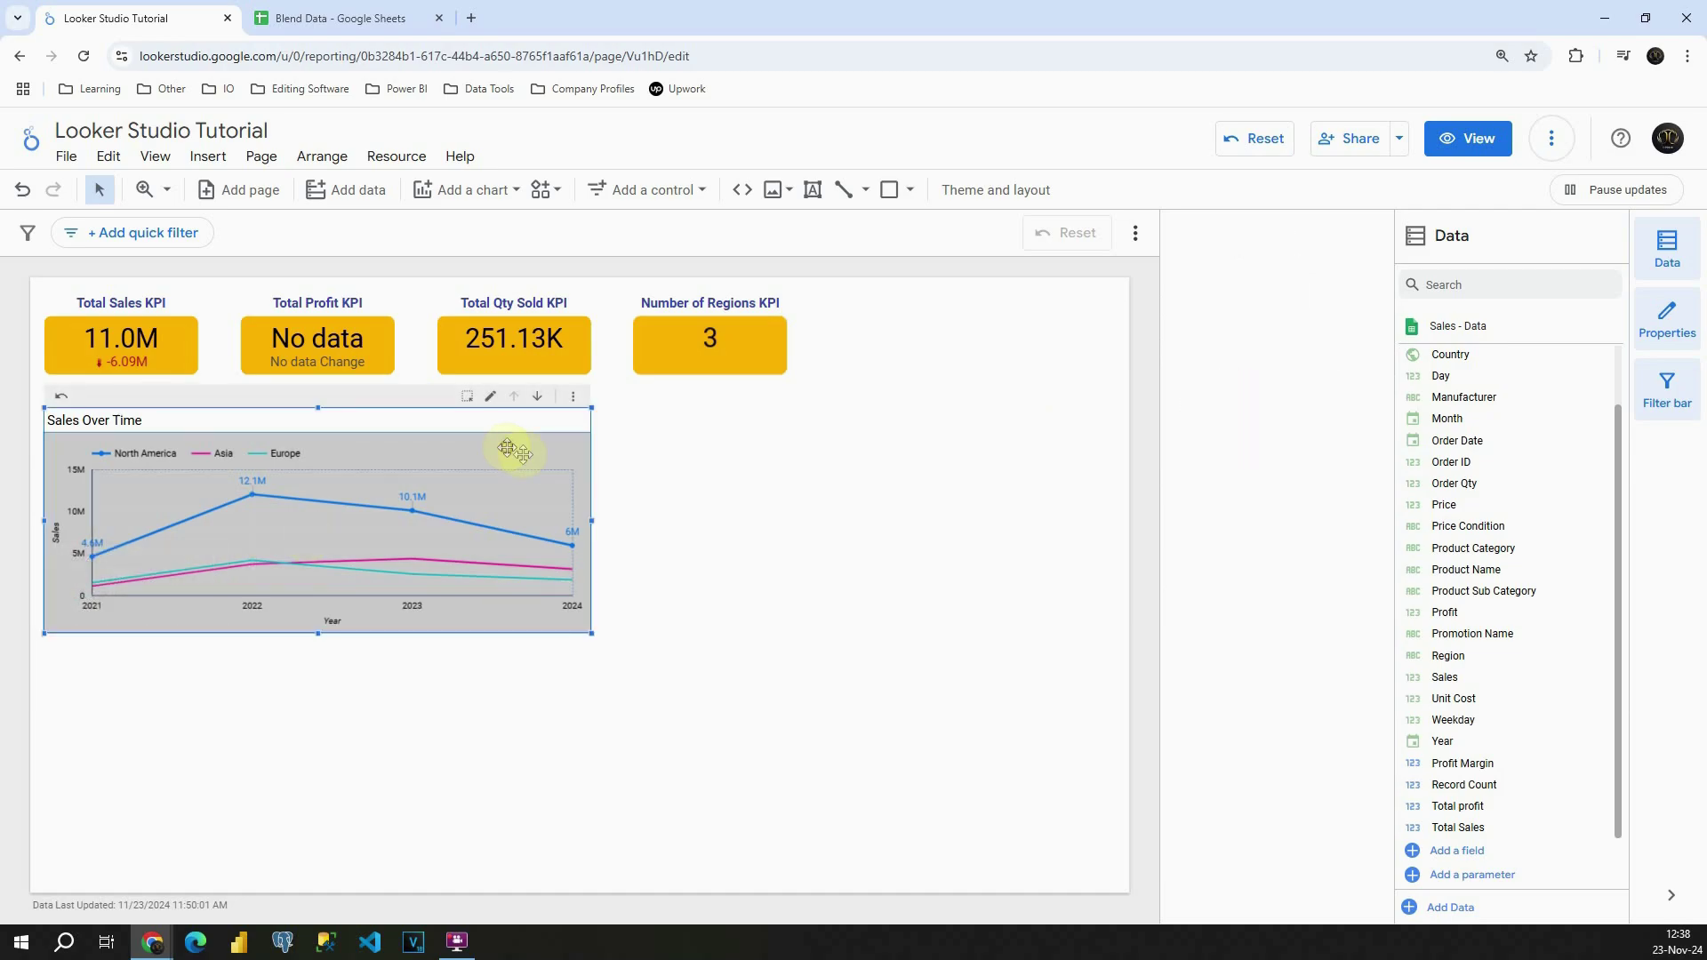
pyautogui.click(1334, 280)
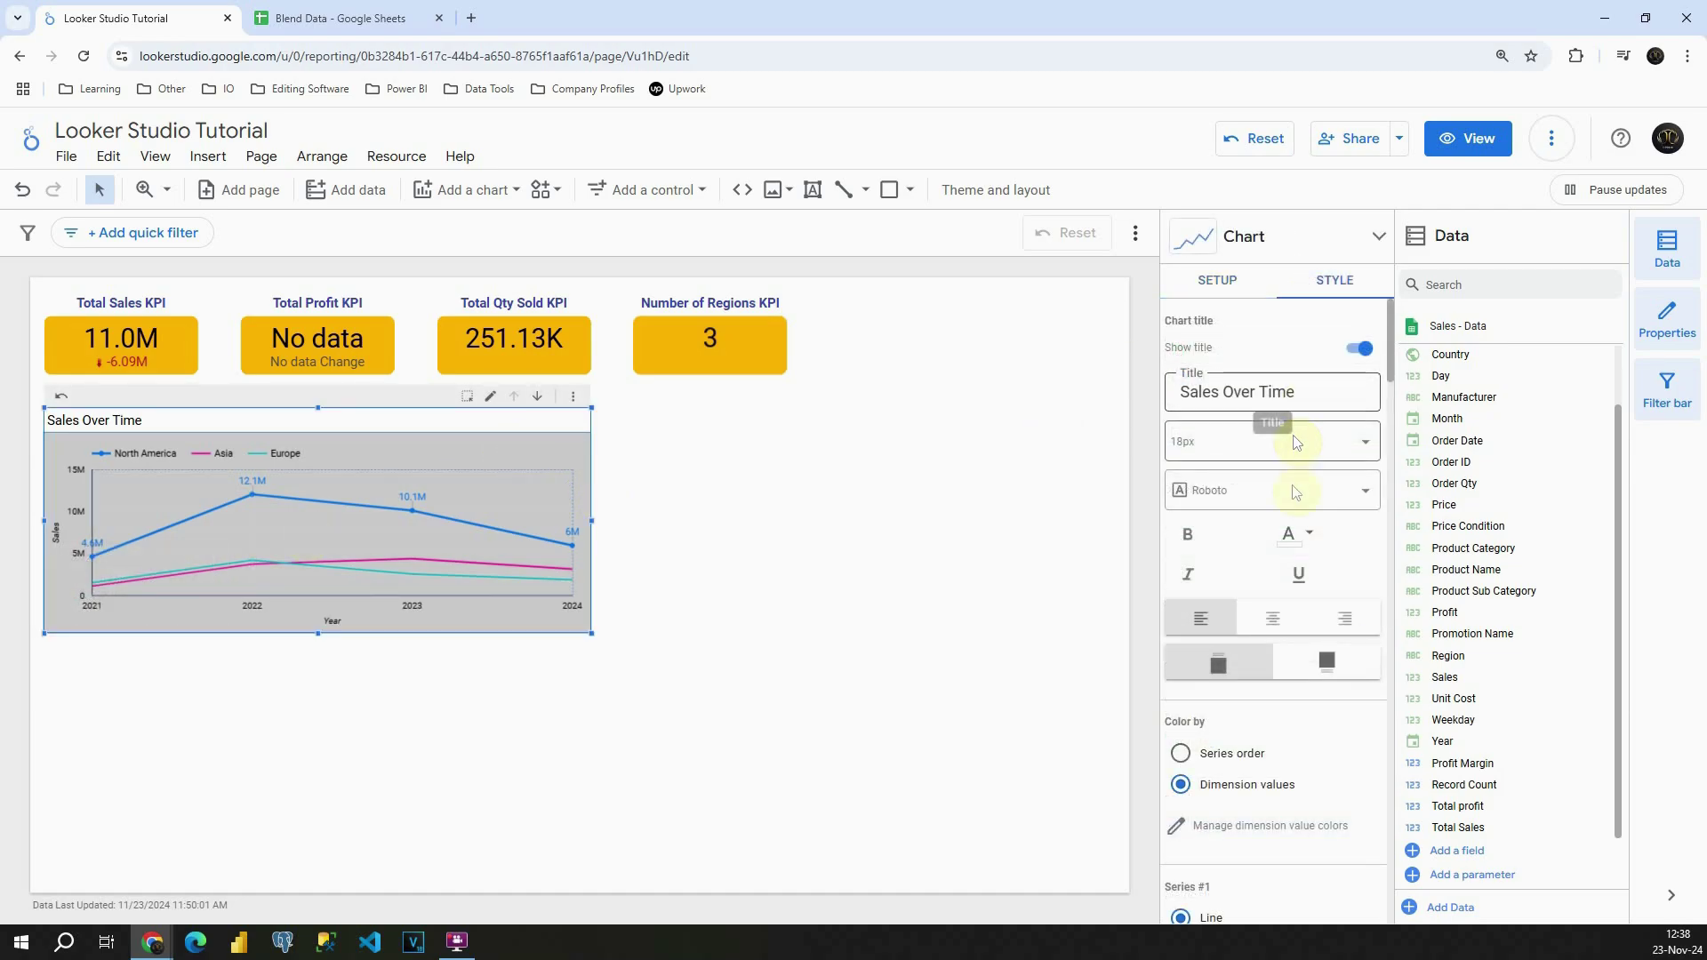
pyautogui.scroll(-5, 1225, 589)
pyautogui.scroll(-10, 1225, 589)
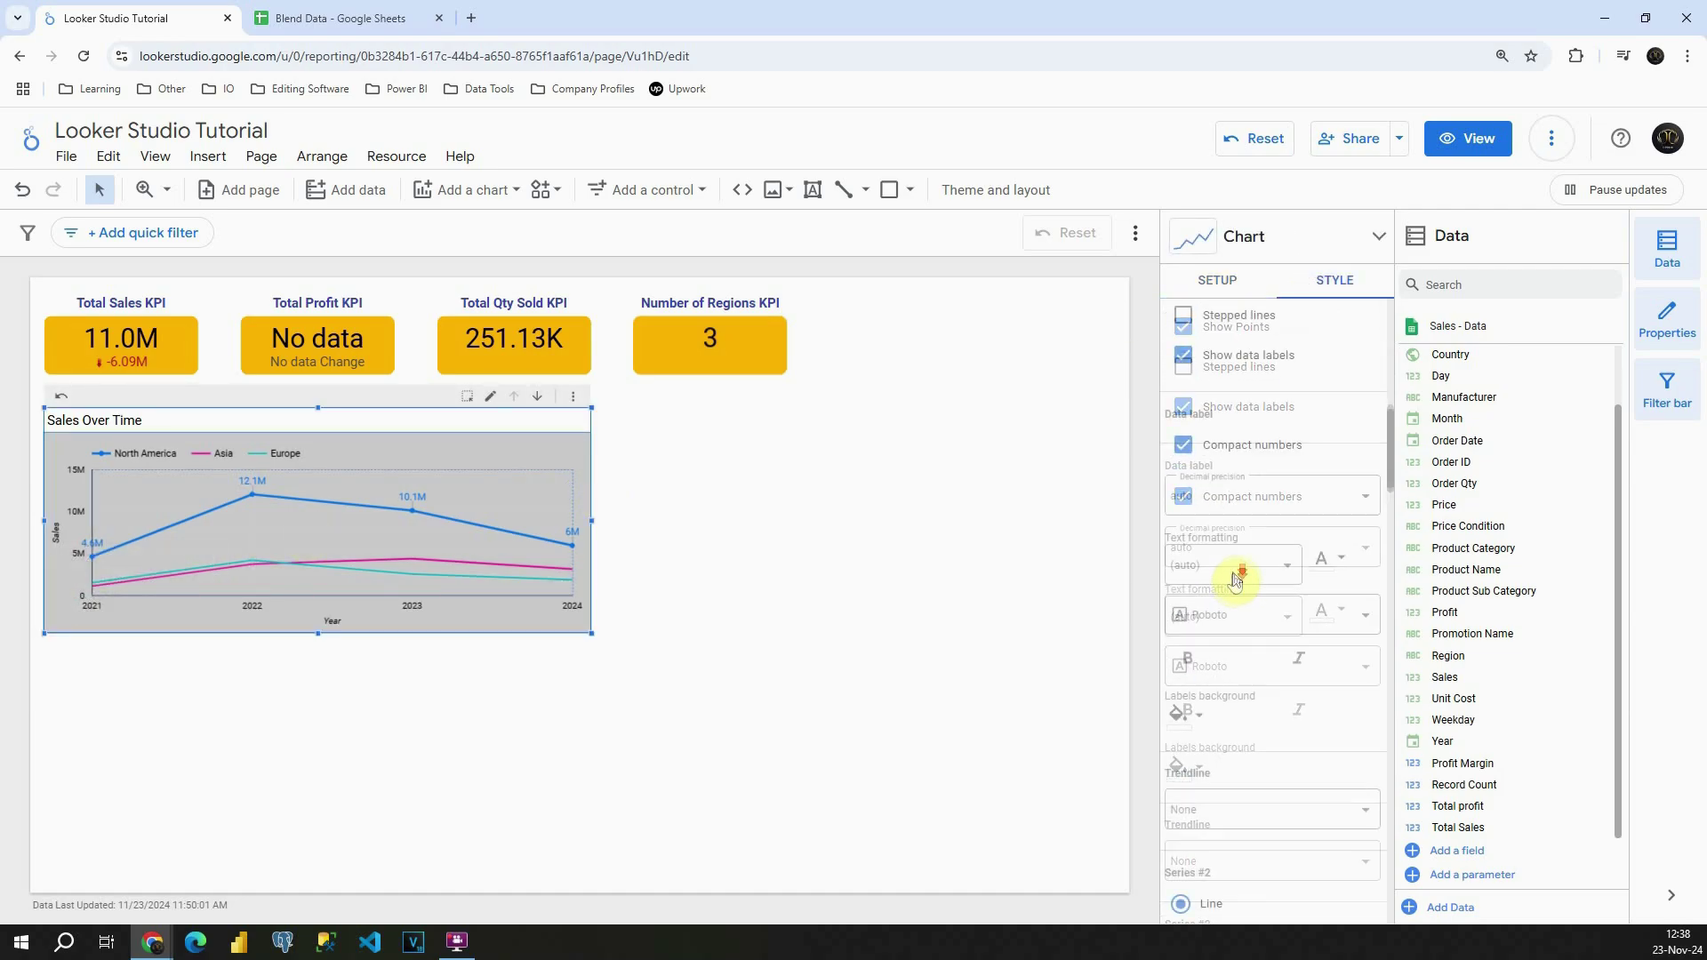
pyautogui.scroll(-5, 1231, 573)
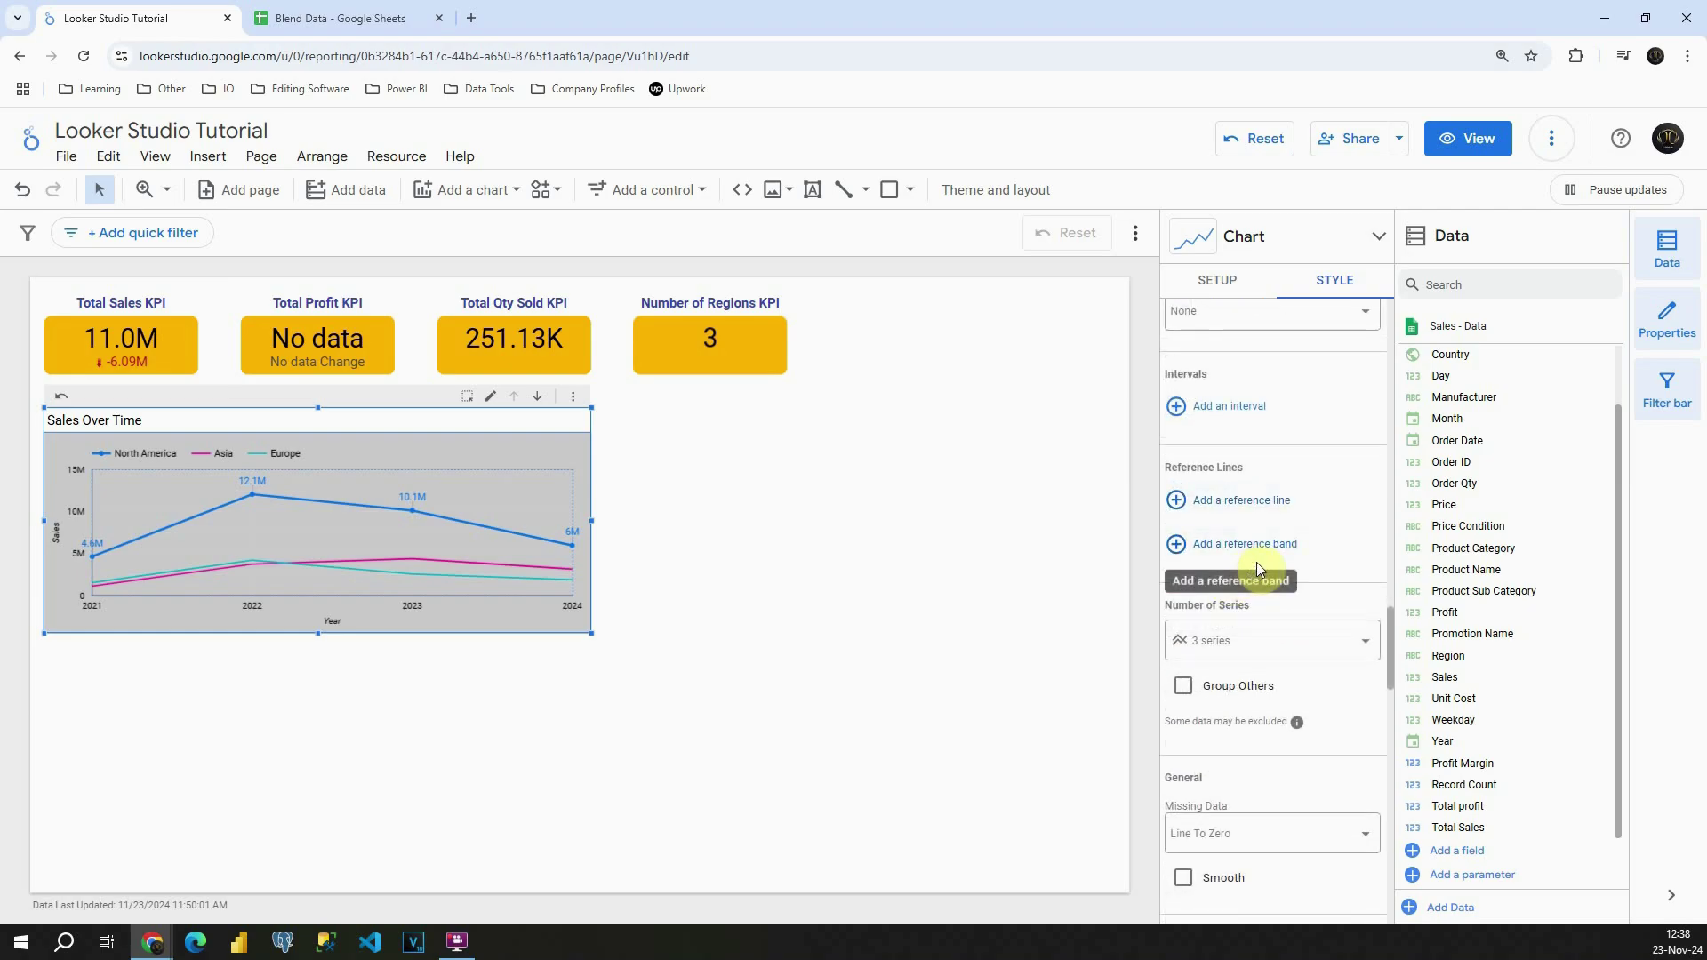
pyautogui.scroll(-5, 1236, 576)
pyautogui.scroll(-5, 1245, 574)
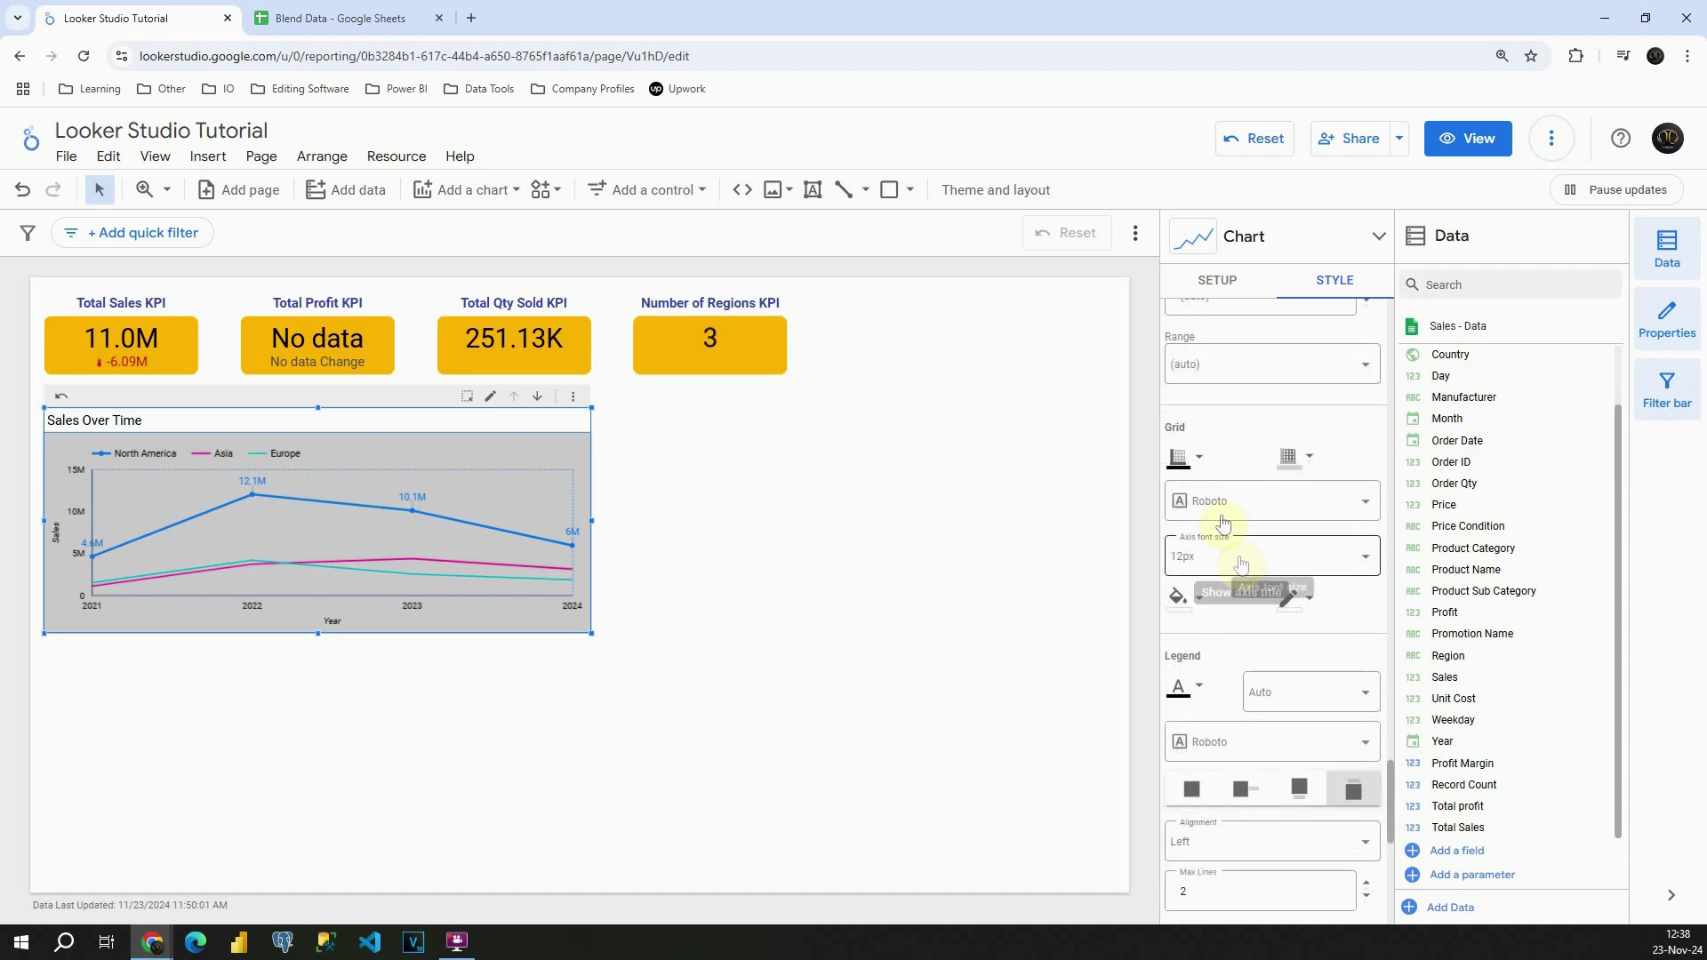
# - Check the grid and axis colour options without changing them
pyautogui.click(1312, 457)
pyautogui.click(1319, 459)
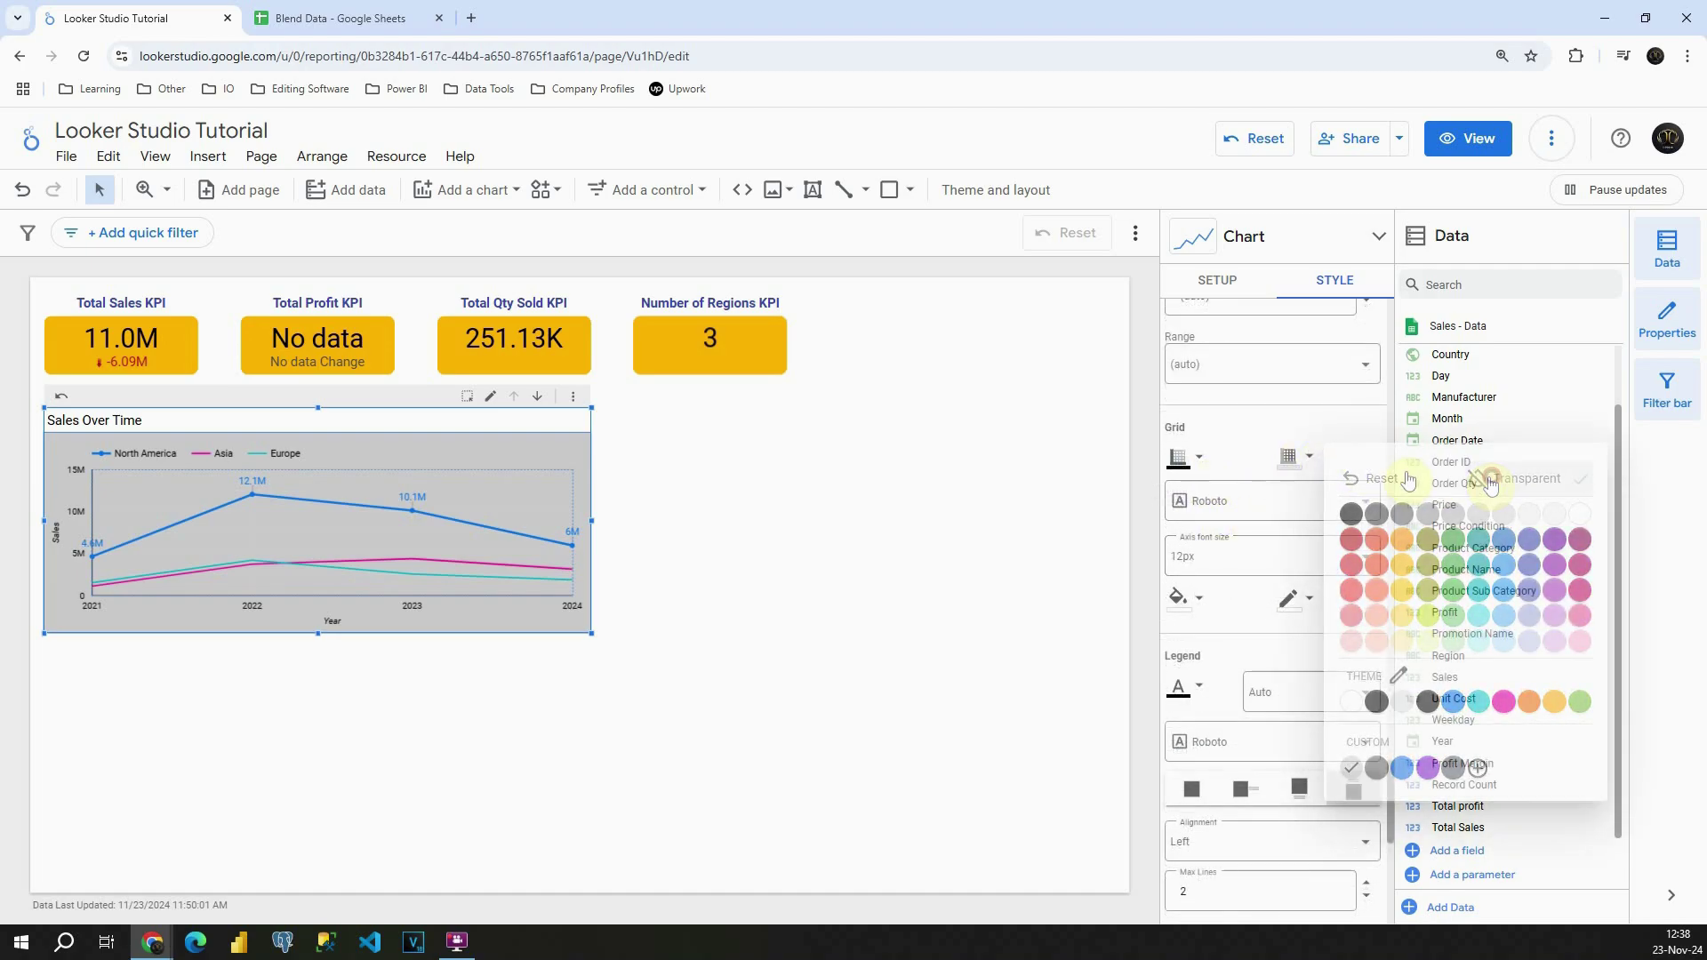
pyautogui.click(1191, 463)
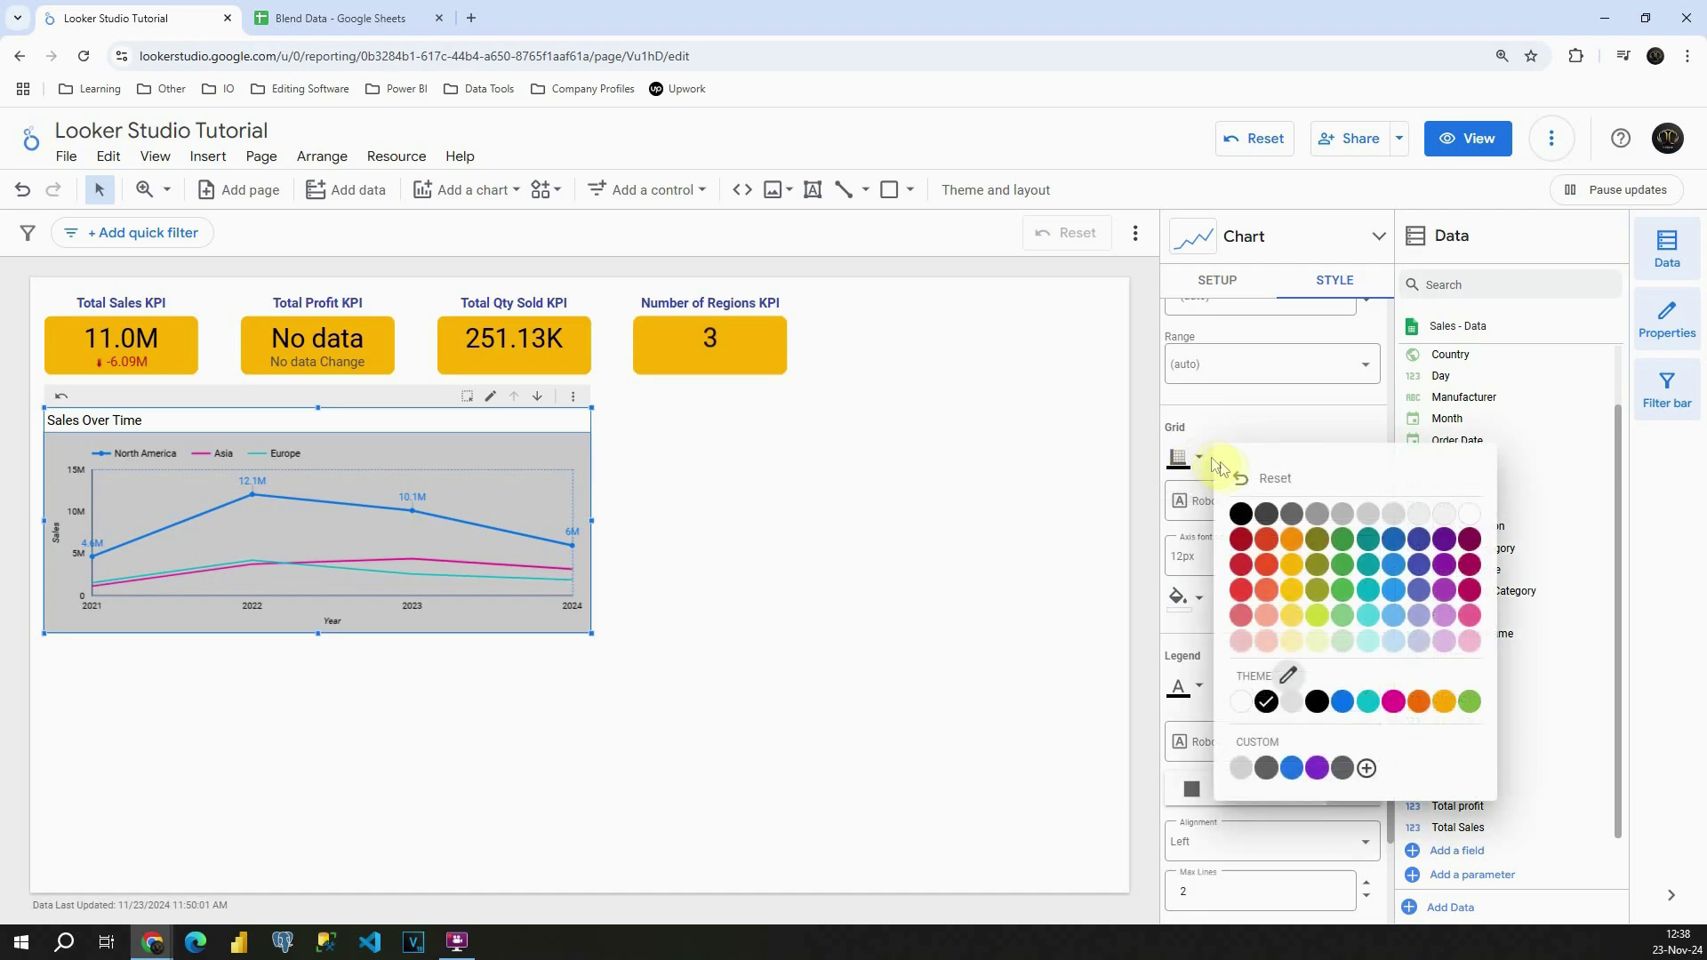
pyautogui.click(1231, 473)
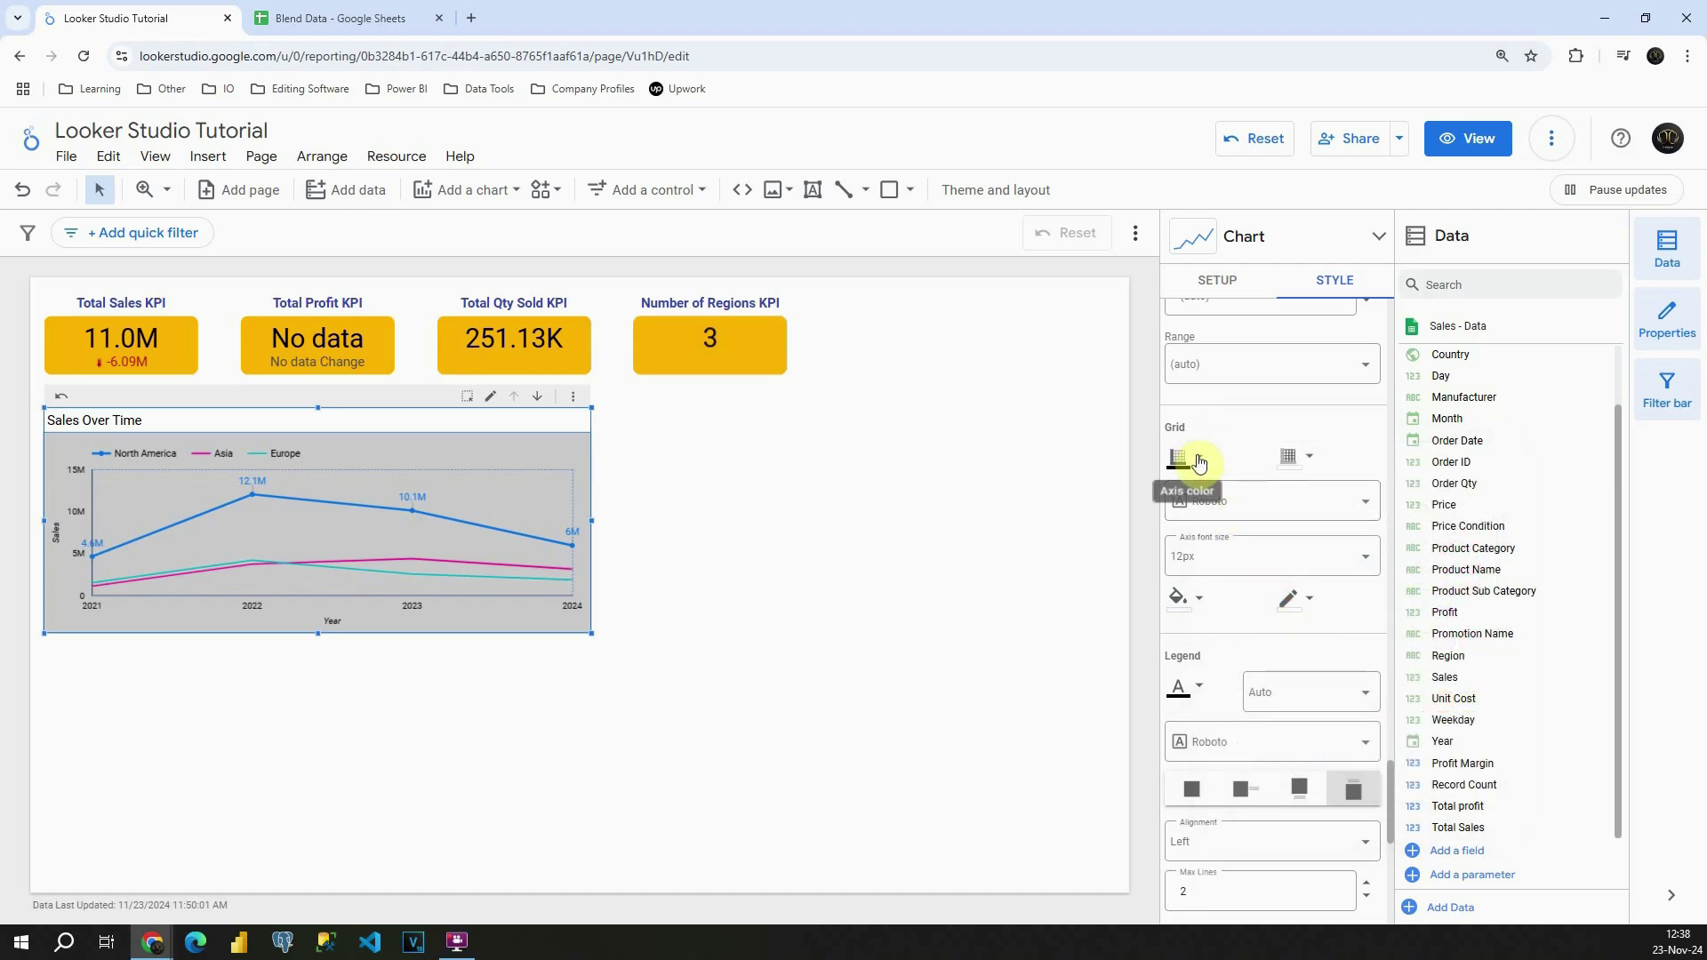
# - Change the chart background fill to a paler grey swatch
pyautogui.scroll(-6, 1244, 604)
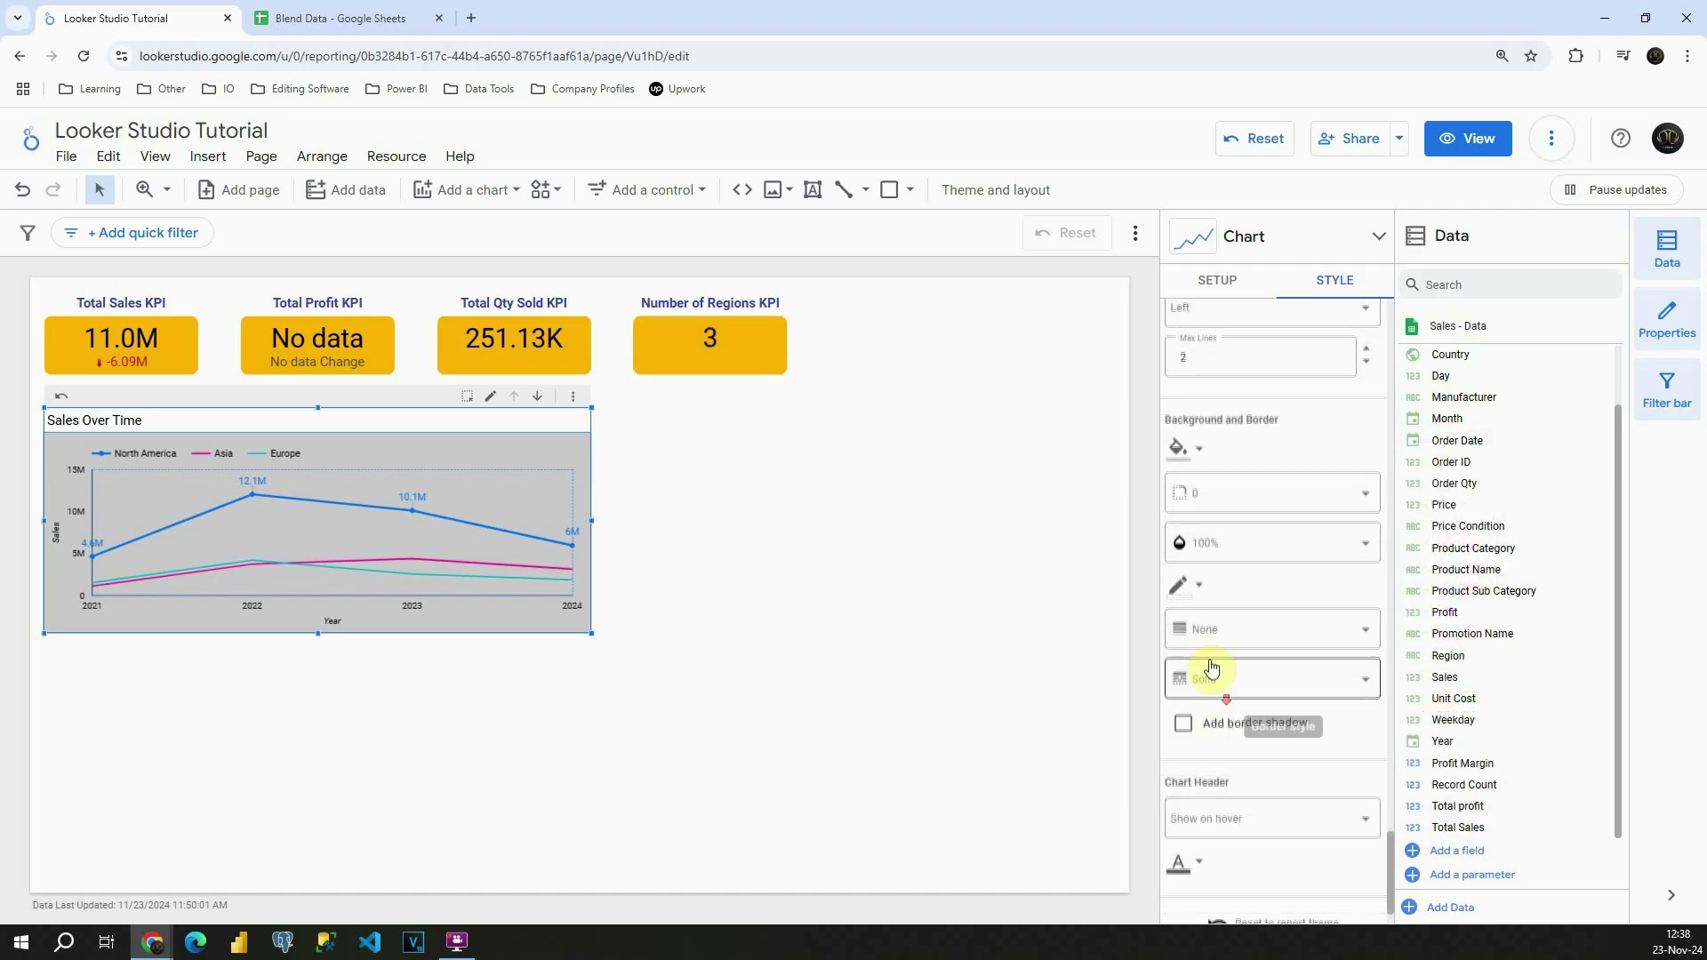
pyautogui.scroll(1, 1231, 551)
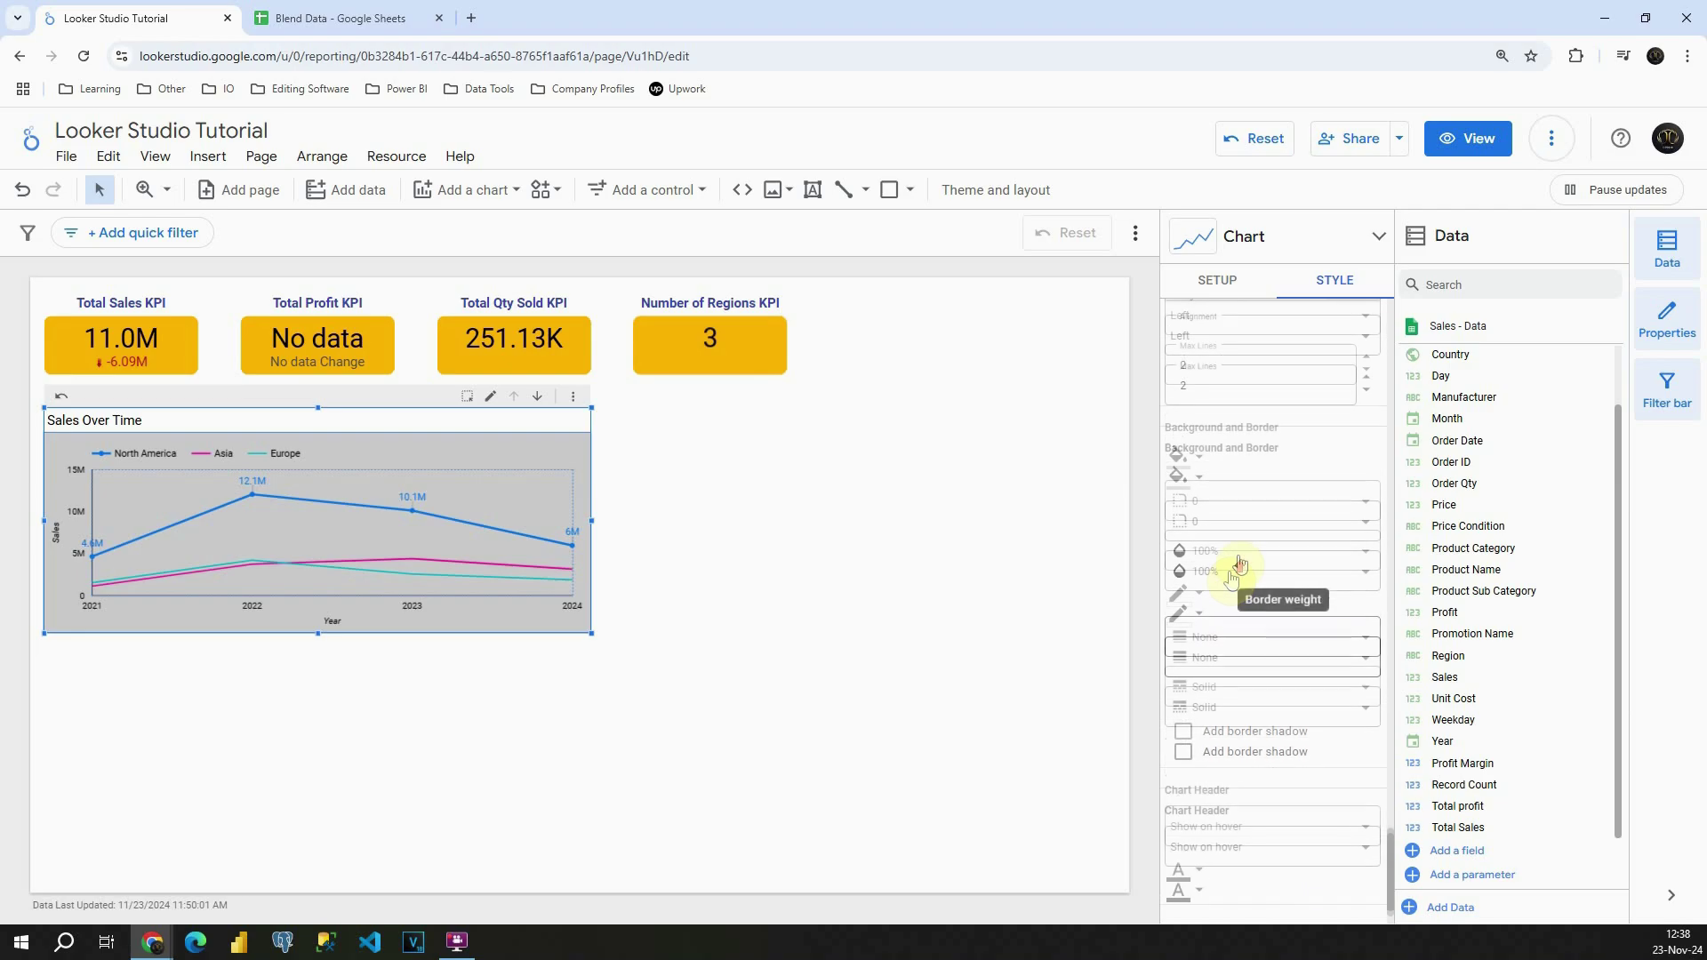
pyautogui.click(1197, 484)
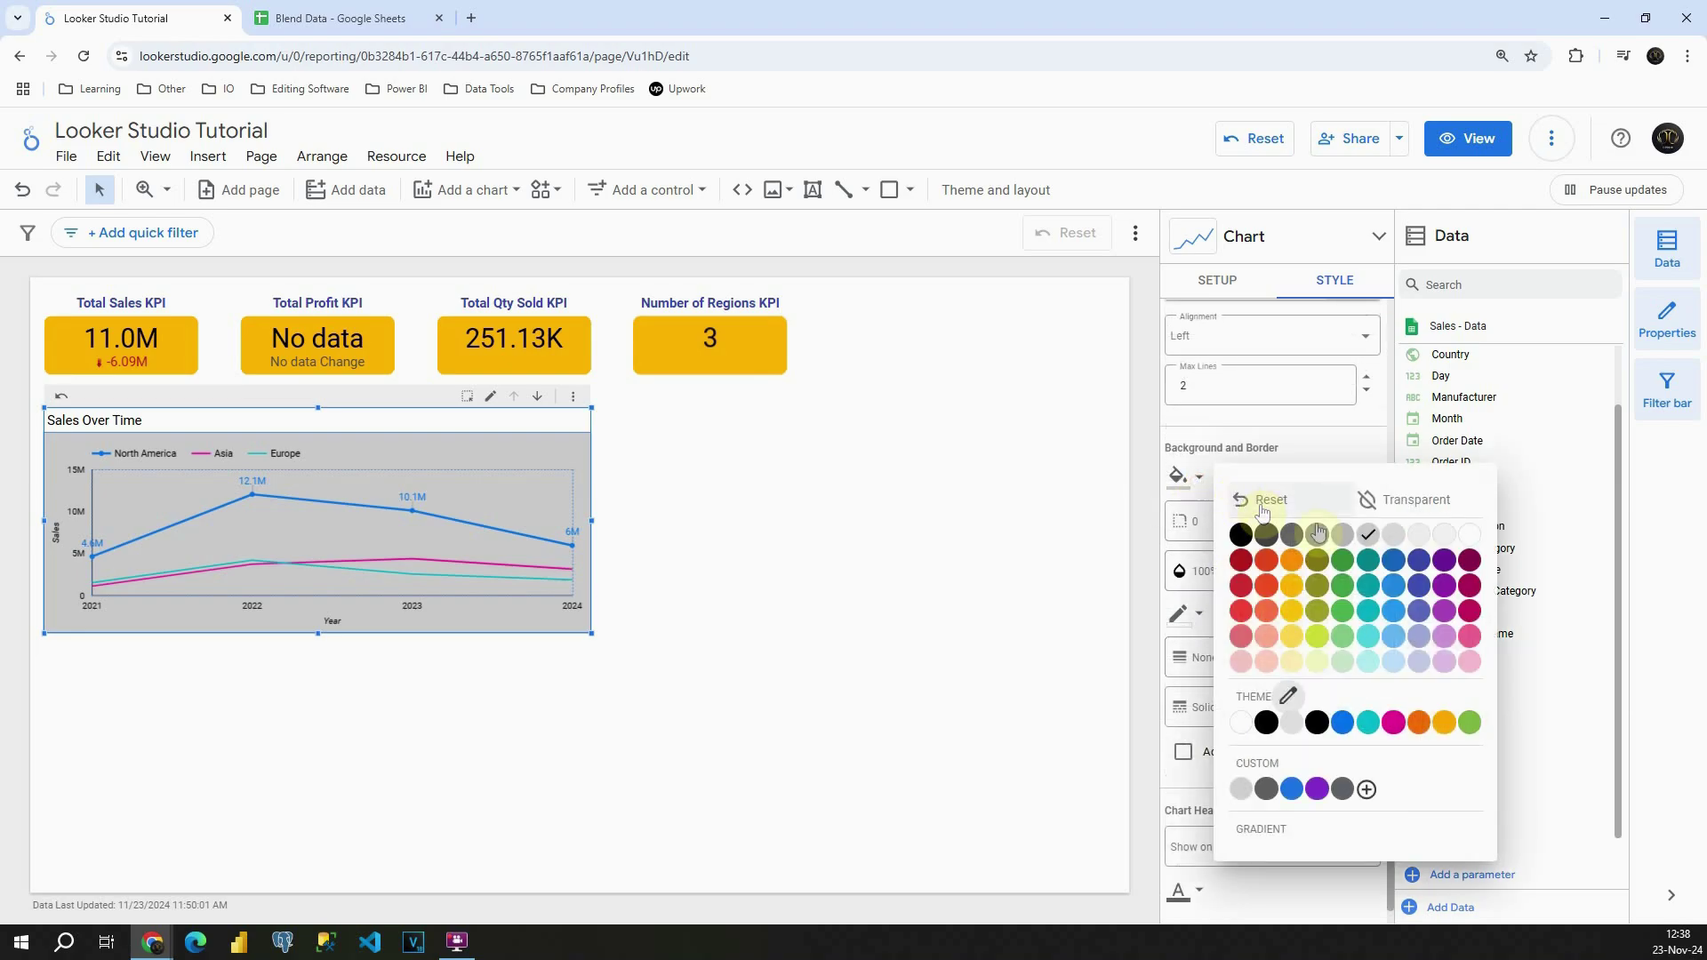
pyautogui.click(1445, 538)
pyautogui.scroll(-1, 1280, 520)
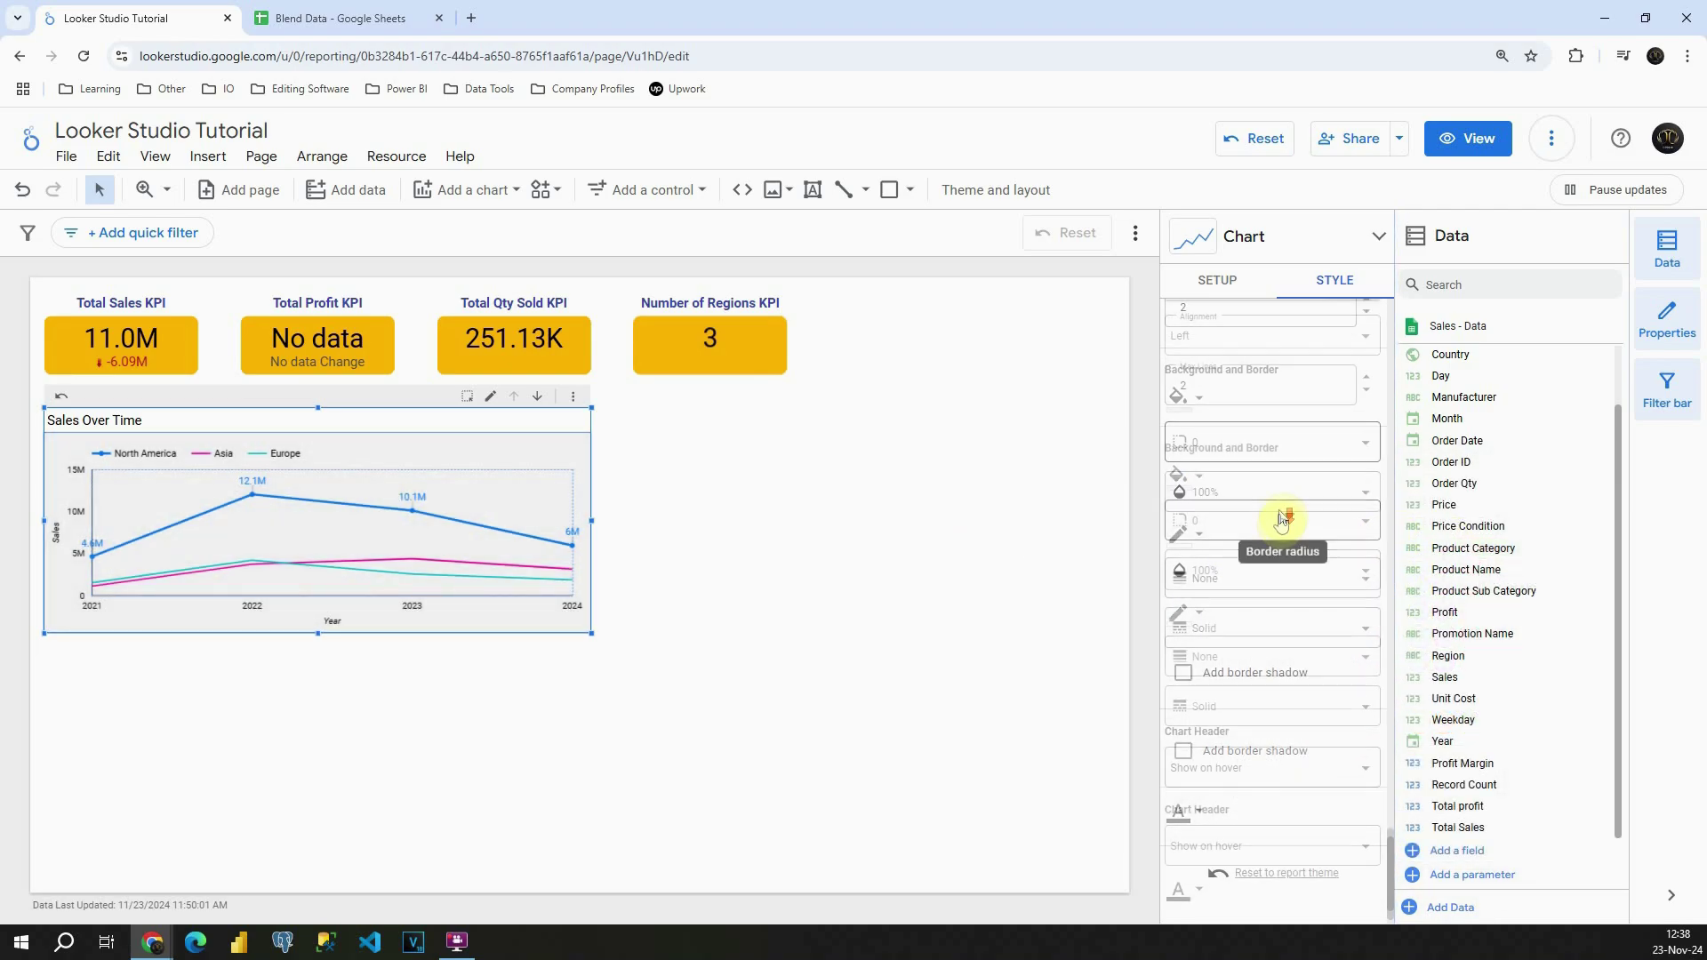
# - Add a border shadow to the Sales Over Time chart, then stretch it further right and down
pyautogui.click(1185, 662)
pyautogui.click(683, 572)
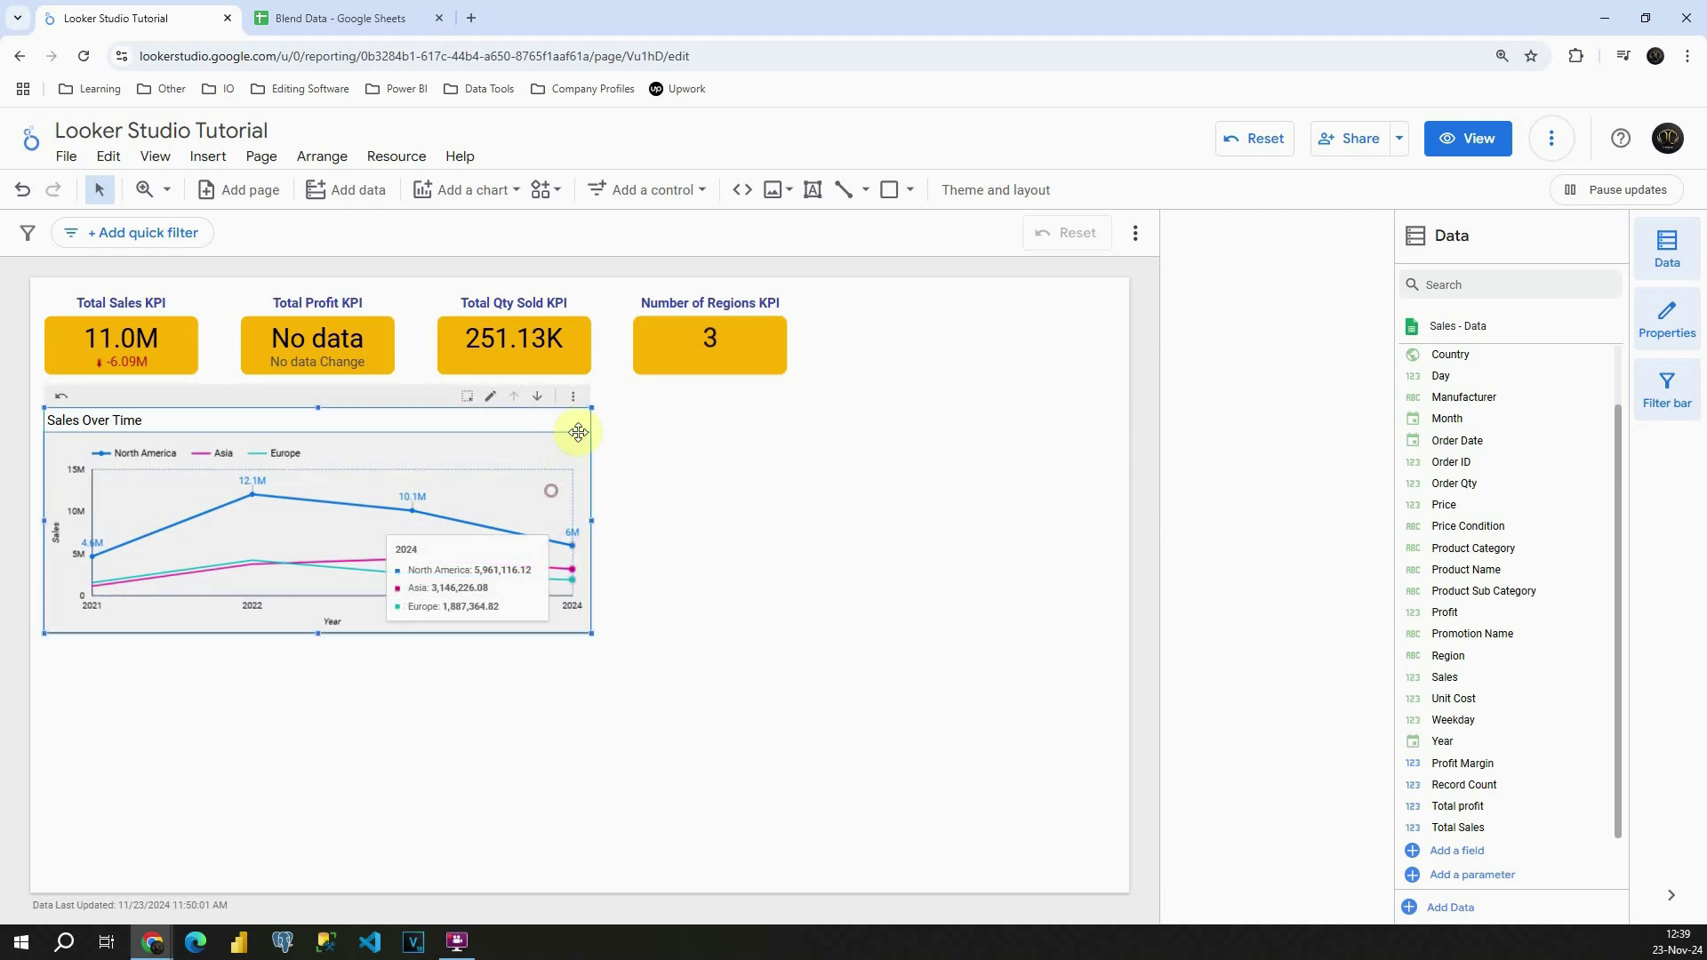
pyautogui.click(590, 604)
pyautogui.moveTo(591, 632); pyautogui.dragTo(627, 645)
pyautogui.click(671, 522)
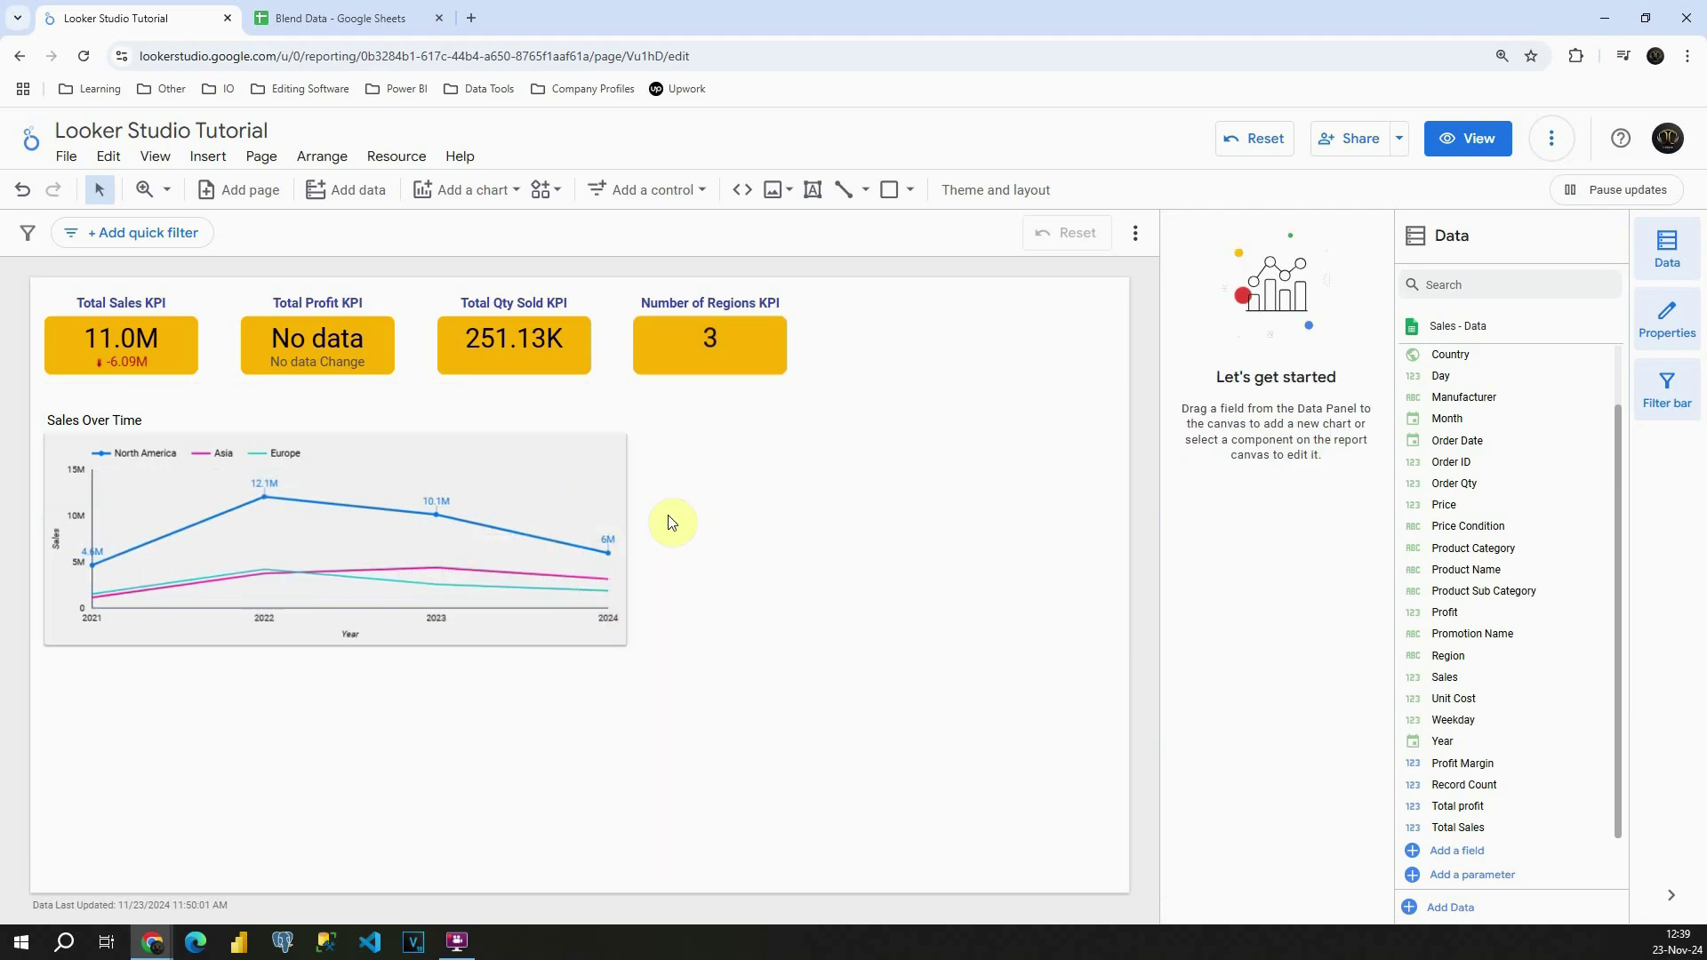